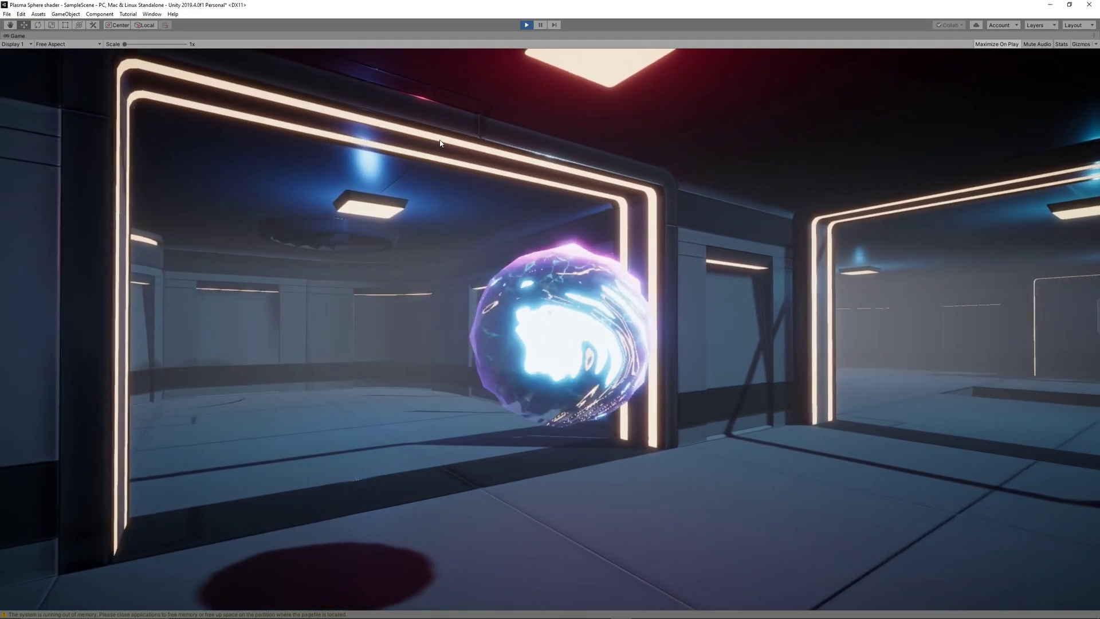
# - Exit play mode, open the Package Manager and reposition its window
pyautogui.click(526, 25)
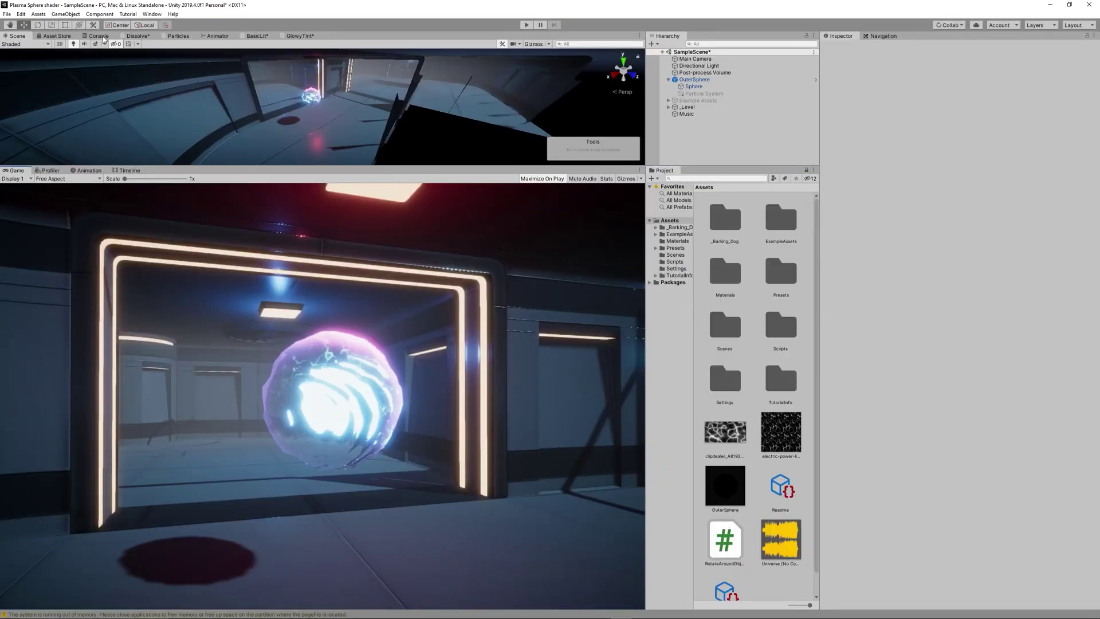
pyautogui.click(65, 13)
pyautogui.moveTo(158, 16)
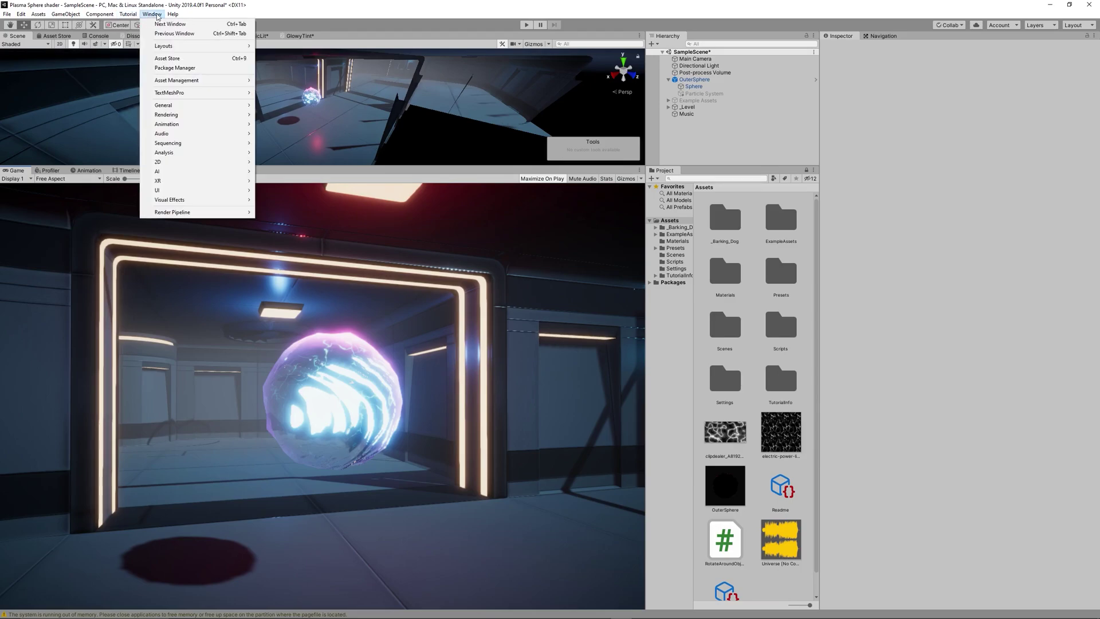
pyautogui.click(194, 67)
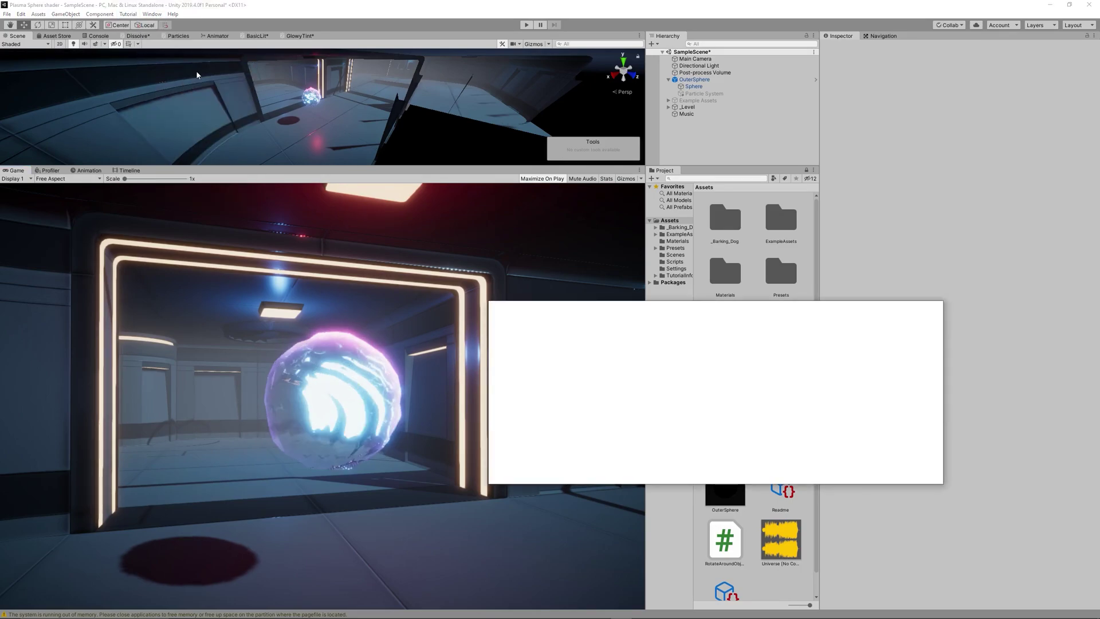
pyautogui.moveTo(595, 309); pyautogui.dragTo(457, 279)
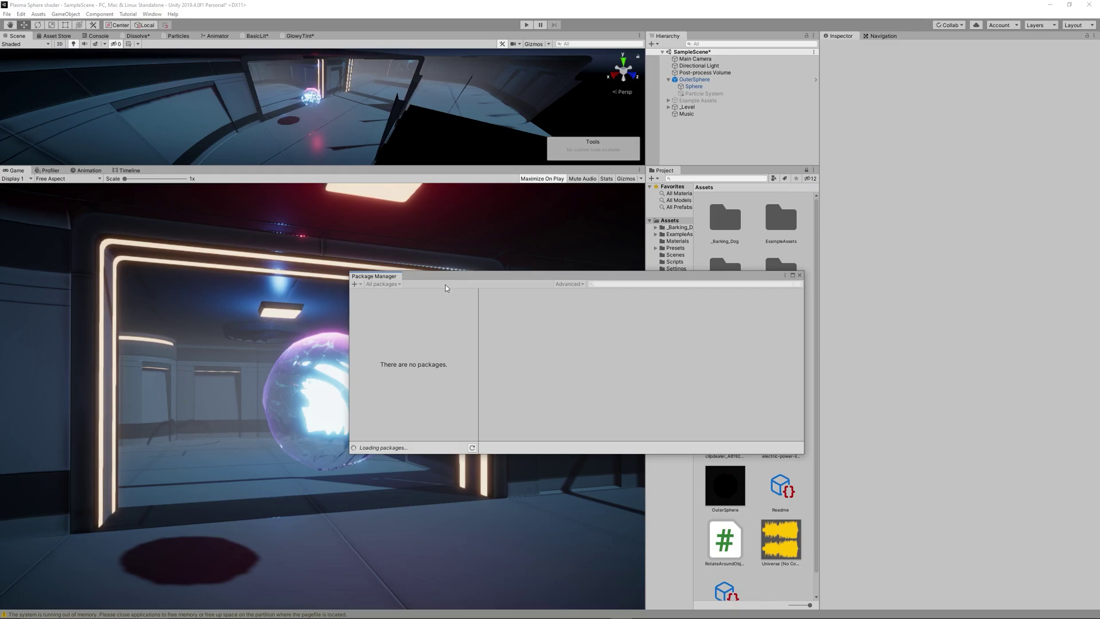
pyautogui.moveTo(458, 282); pyautogui.dragTo(437, 274)
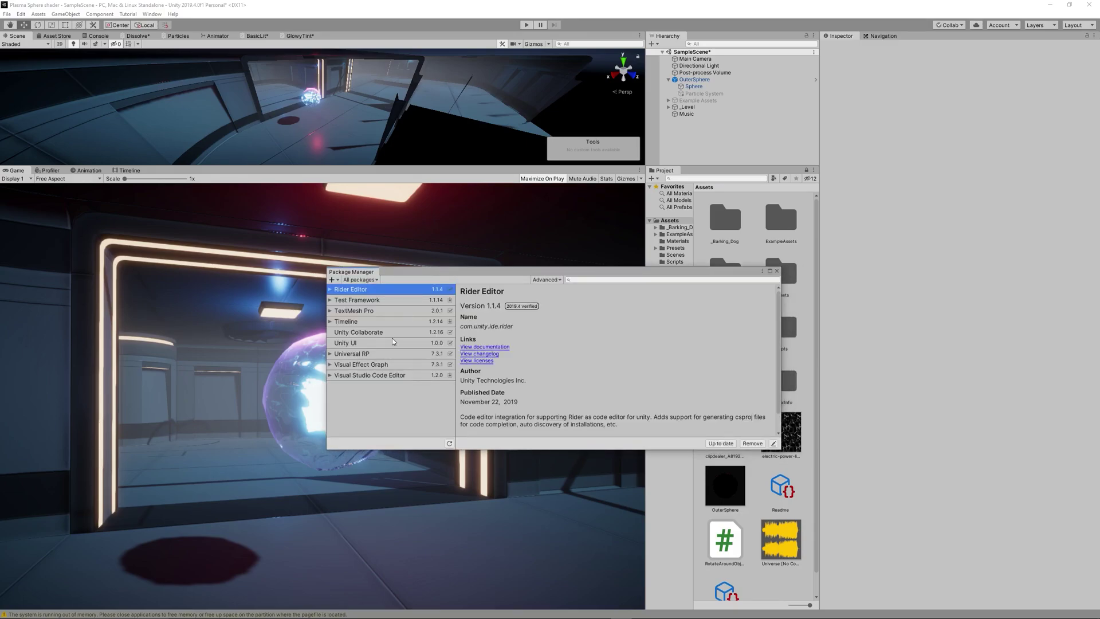
# - Review the Visual Effect Graph package's details, including its dependencies and samples, and close the Package Manager
pyautogui.click(374, 365)
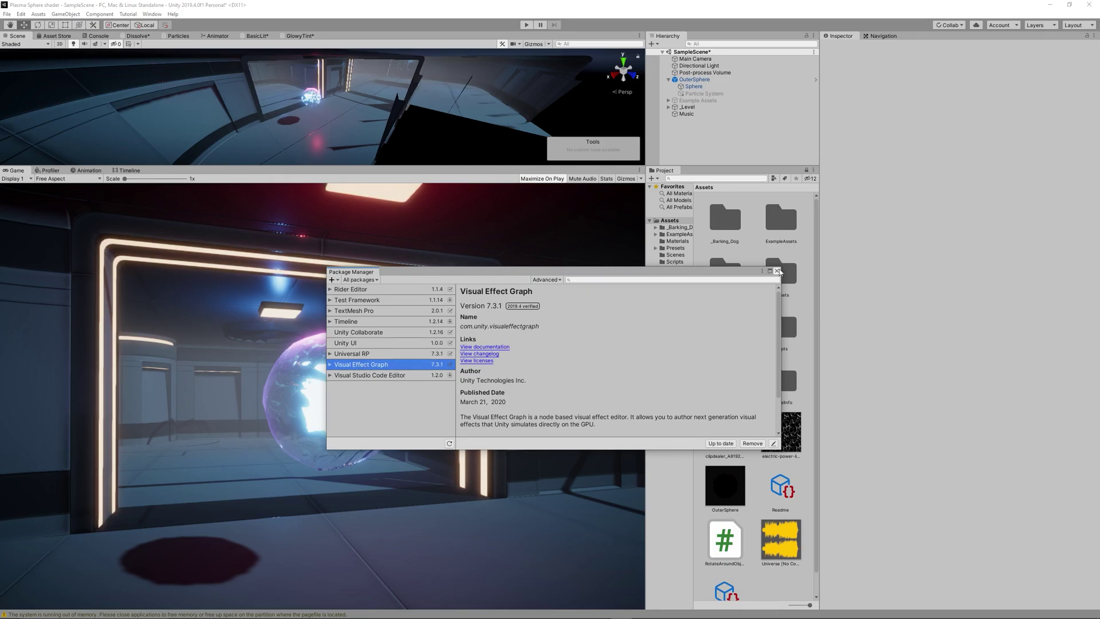
pyautogui.scroll(-2, 731, 365)
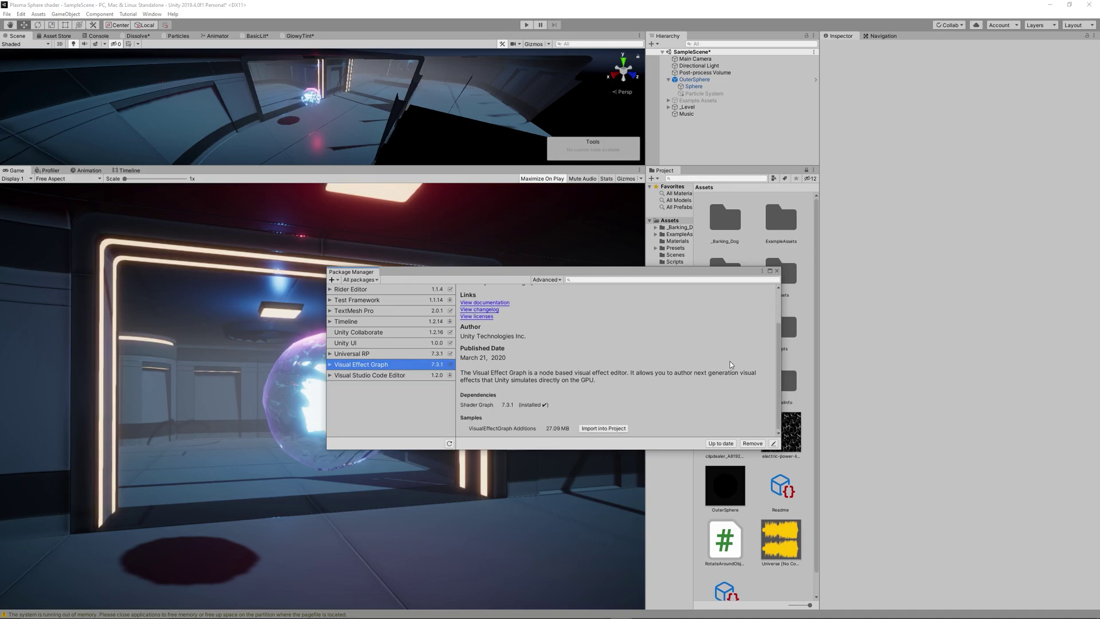
pyautogui.scroll(2, 727, 364)
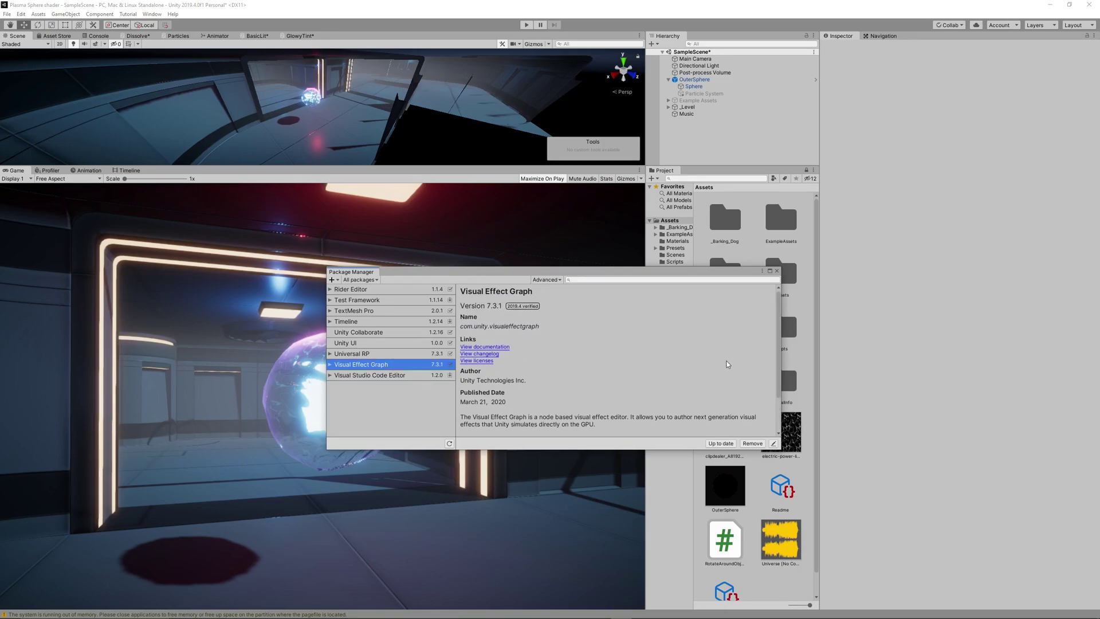
pyautogui.click(777, 271)
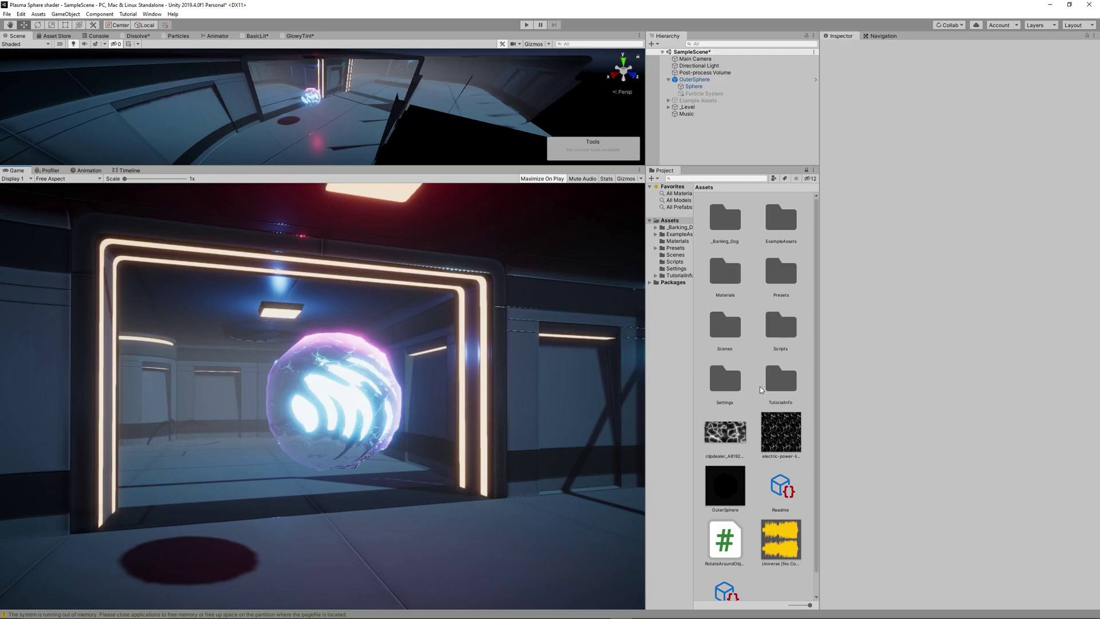
# - Create a Visual Effect Graph asset named PlasmaParticles in the Assets folder and open it for editing
pyautogui.scroll(-1, 760, 386)
pyautogui.rightClick(782, 354)
pyautogui.moveTo(830, 362)
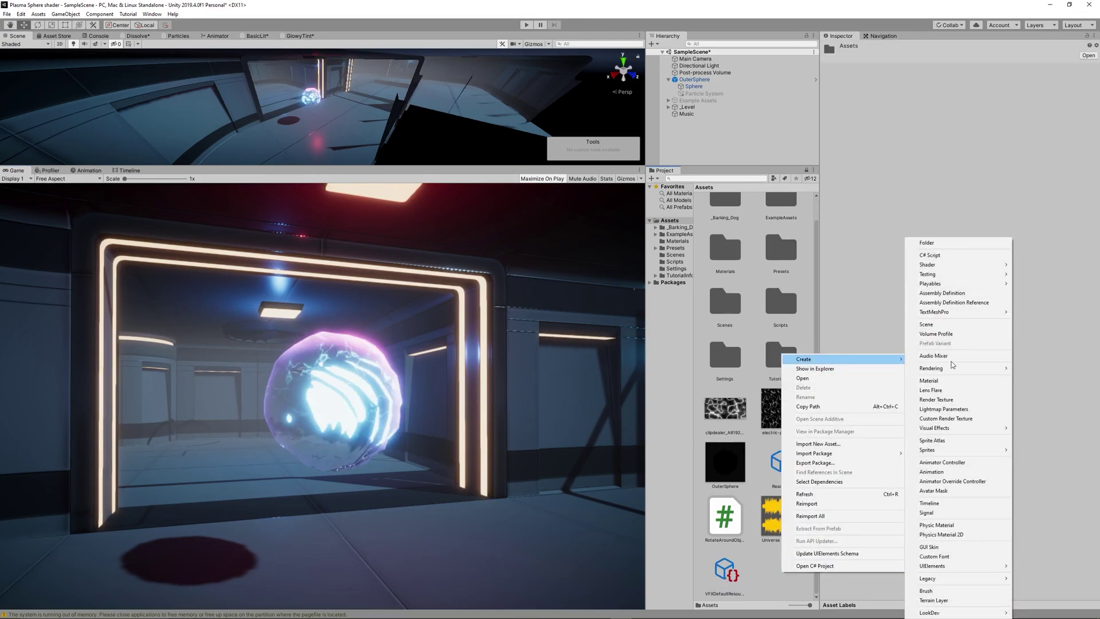
pyautogui.moveTo(968, 434)
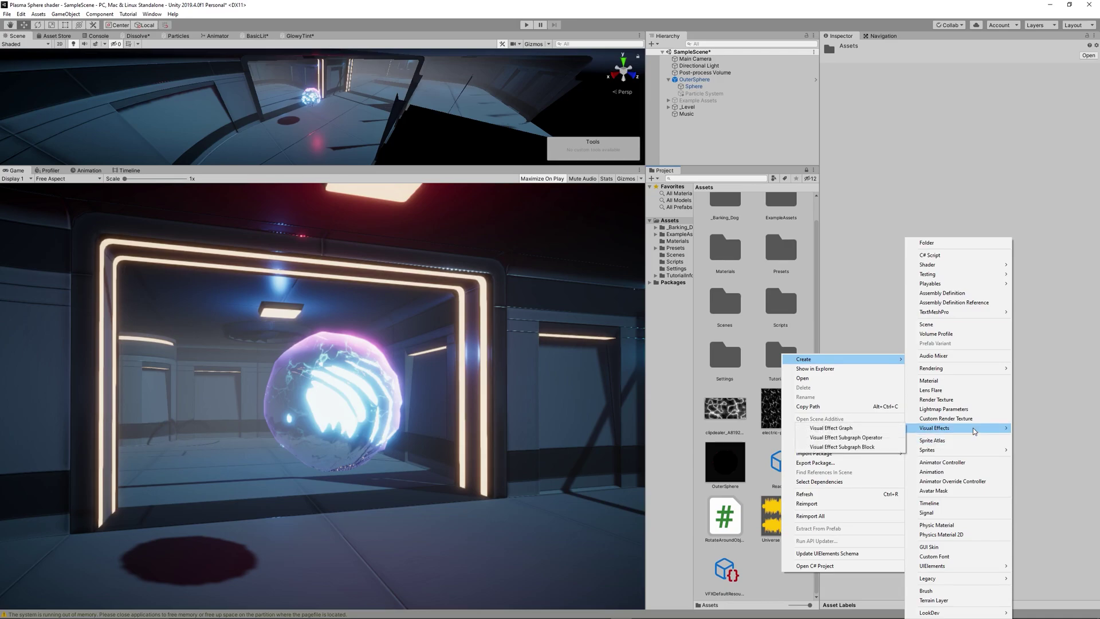
pyautogui.click(869, 429)
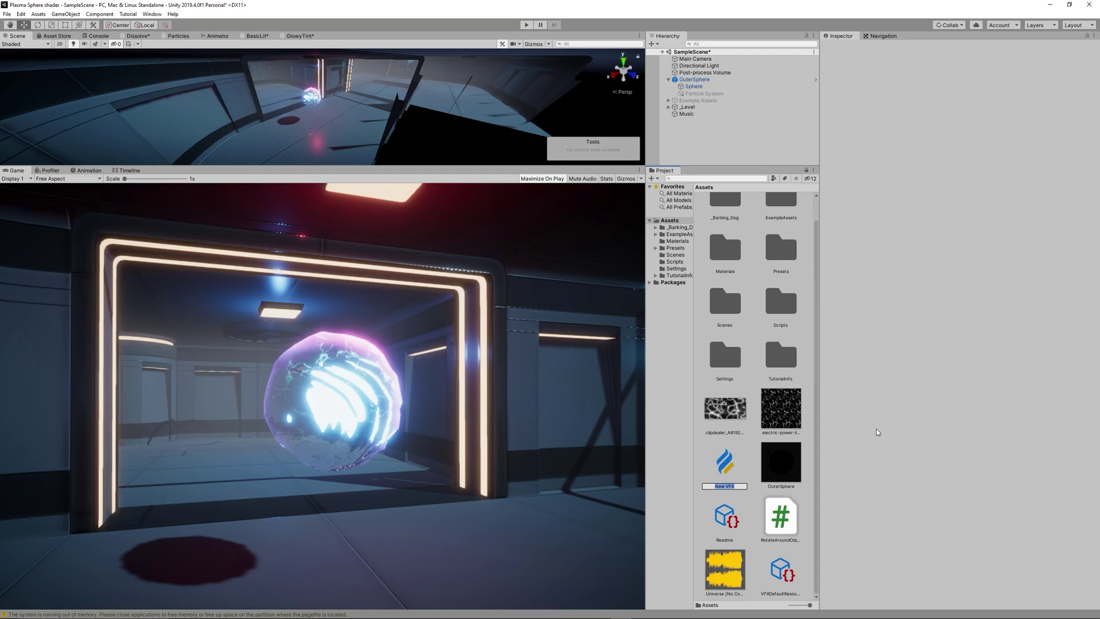
pyautogui.write('PlasmaParticles')
pyautogui.press('Return')
pyautogui.doubleClick(780, 471)
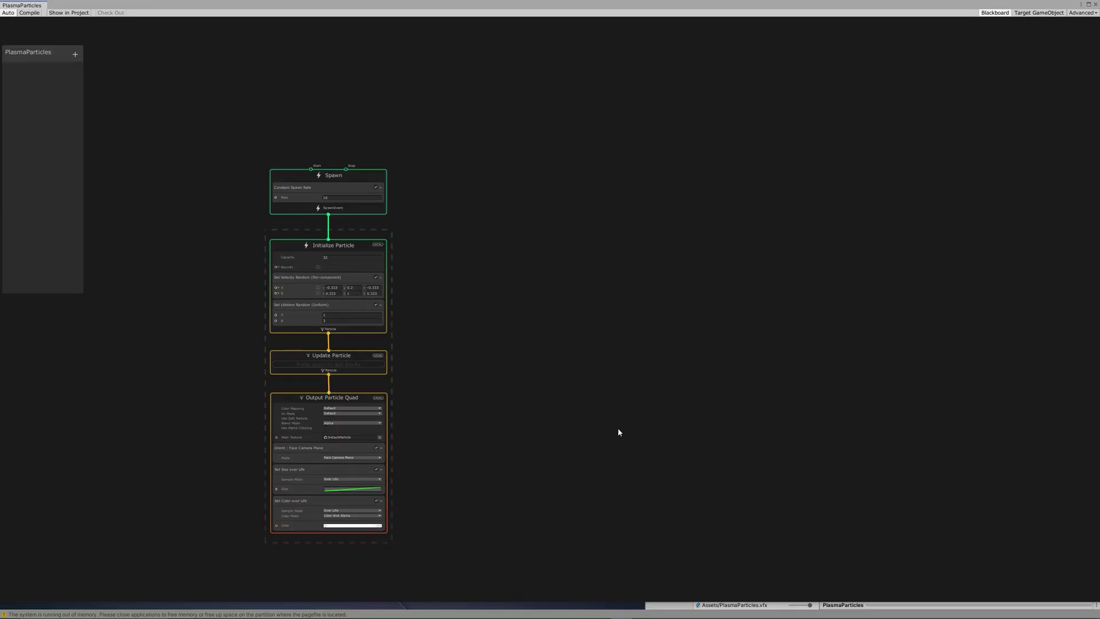
# - Delete all the default contexts, from Spawn to Output Particle Quad, from the PlasmaParticles graph
pyautogui.scroll(2, 511, 350)
pyautogui.moveTo(491, 344); pyautogui.dragTo(627, 295, button='middle')
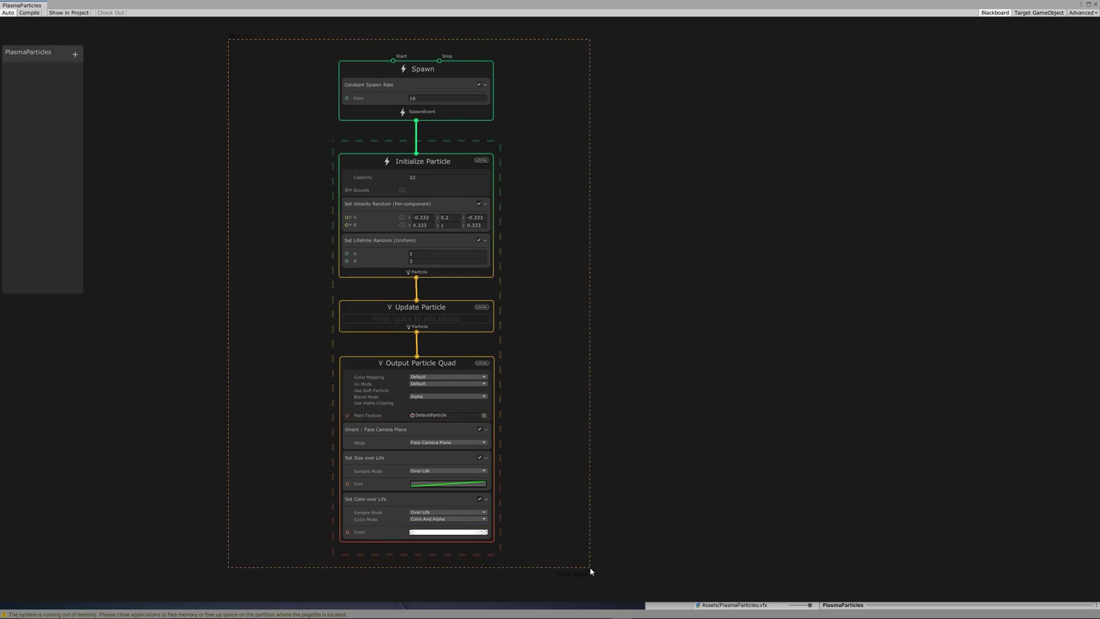
pyautogui.moveTo(590, 570); pyautogui.dragTo(582, 552)
pyautogui.press('Delete')
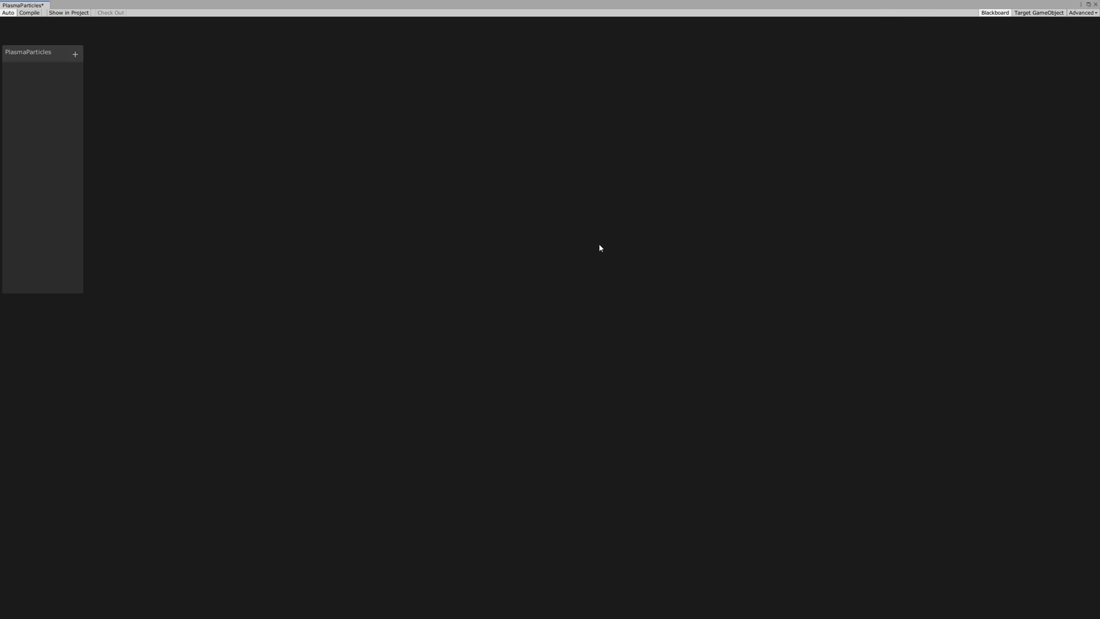
# - Search the node list for "trail" and add the particle system with trails to the empty graph
pyautogui.press('space')
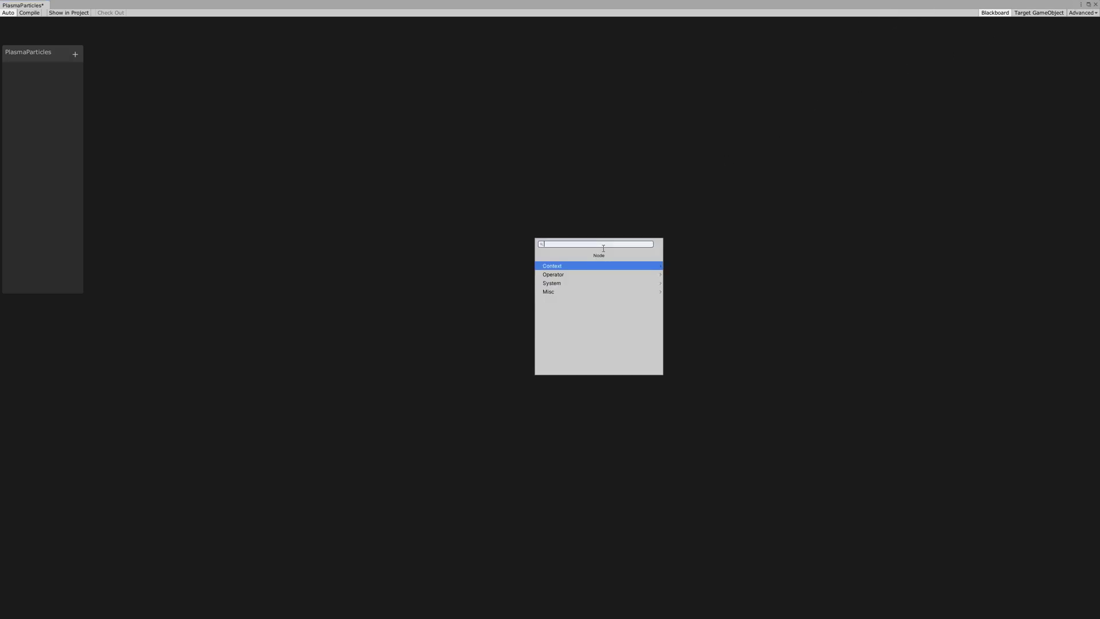
pyautogui.write('trail')
pyautogui.click(603, 267)
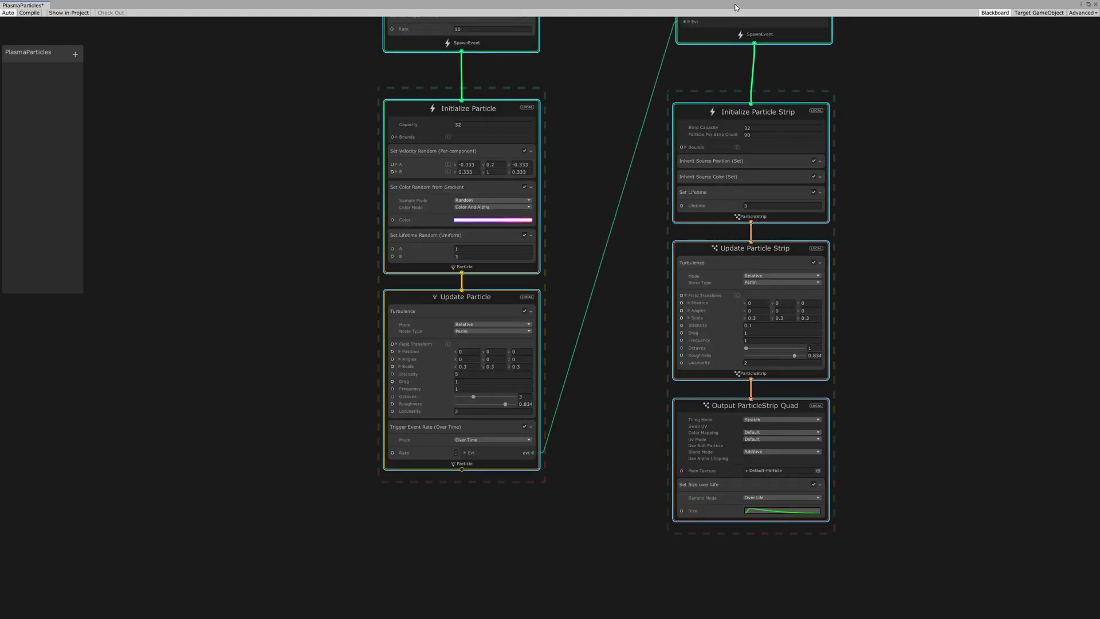
# - Restore the graph window from full screen and shrink it so the Hierarchy and Project assets are accessible
pyautogui.click(1088, 5)
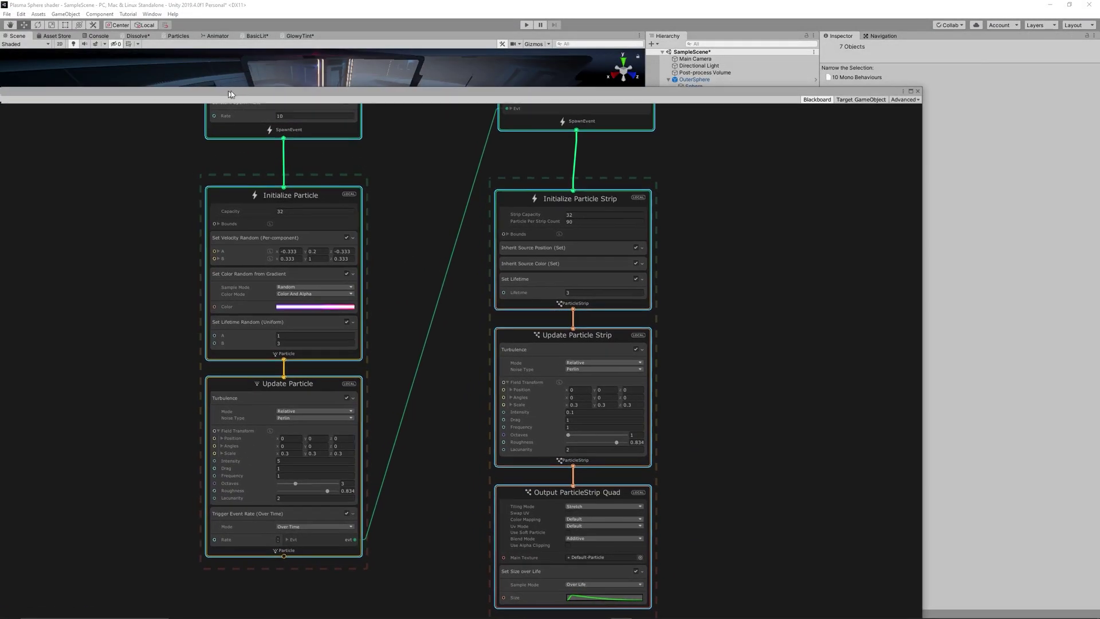
pyautogui.moveTo(174, 101); pyautogui.dragTo(793, 172)
pyautogui.moveTo(911, 172); pyautogui.dragTo(548, 88)
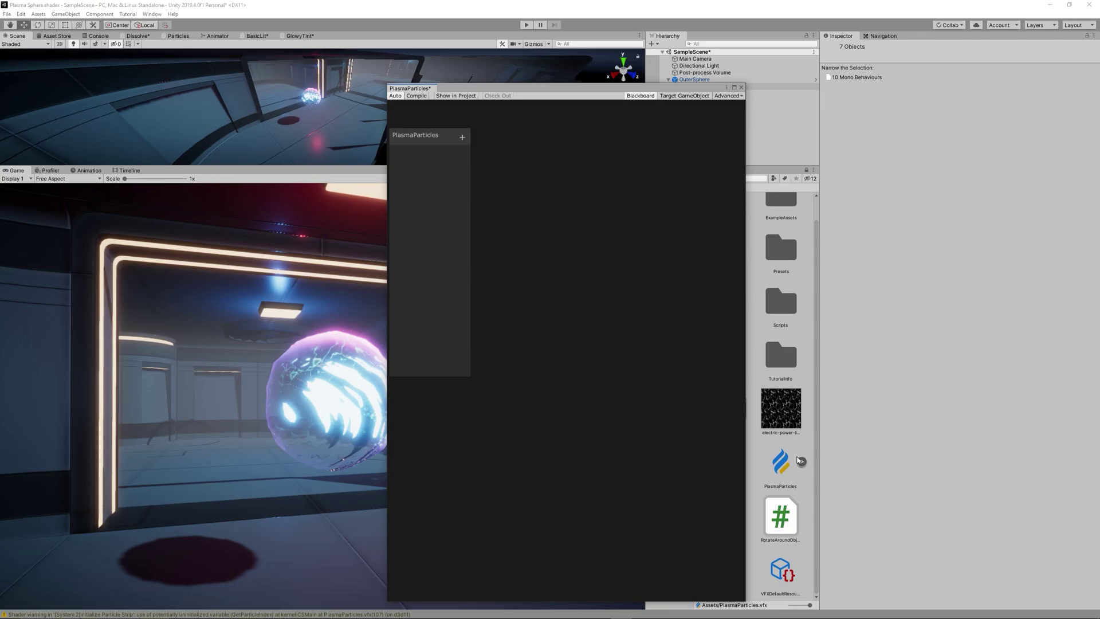
# - Place the PlasmaParticles effect in the scene hierarchy as a child of OuterSphere
pyautogui.moveTo(787, 474); pyautogui.dragTo(780, 86)
pyautogui.moveTo(676, 88); pyautogui.dragTo(536, 157)
pyautogui.moveTo(703, 124); pyautogui.dragTo(708, 83)
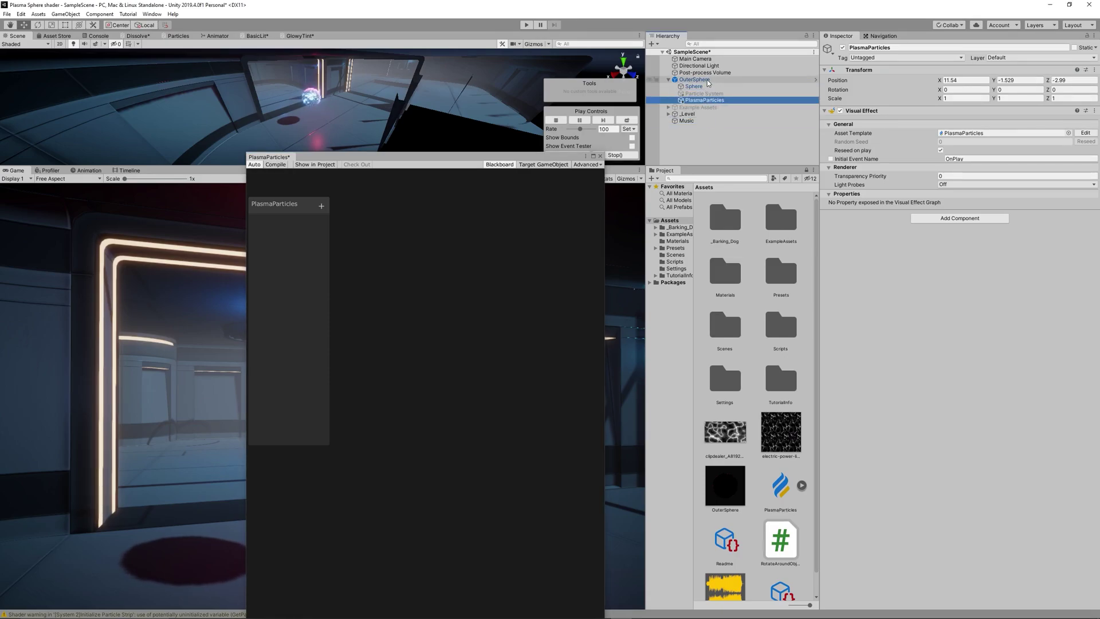
# - Set the PlasmaParticles object's position to 0, 0, 0
pyautogui.click(965, 80)
pyautogui.write('0')
pyautogui.press('Tab')
pyautogui.write('0')
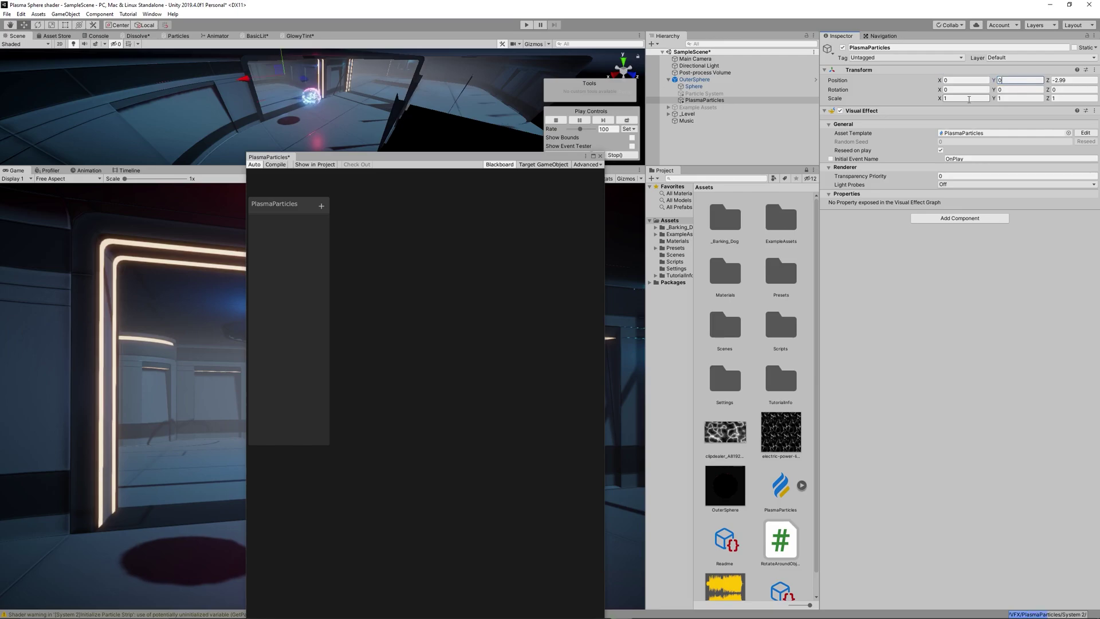
pyautogui.press('Tab')
pyautogui.write('0')
pyautogui.press('Return')
# - Arrange the graph window beside the plasma sphere's Game view with the Spawn and Initialize Particle contexts readable
pyautogui.moveTo(269, 157); pyautogui.dragTo(682, 136)
pyautogui.moveTo(865, 274); pyautogui.dragTo(749, 300, button='middle')
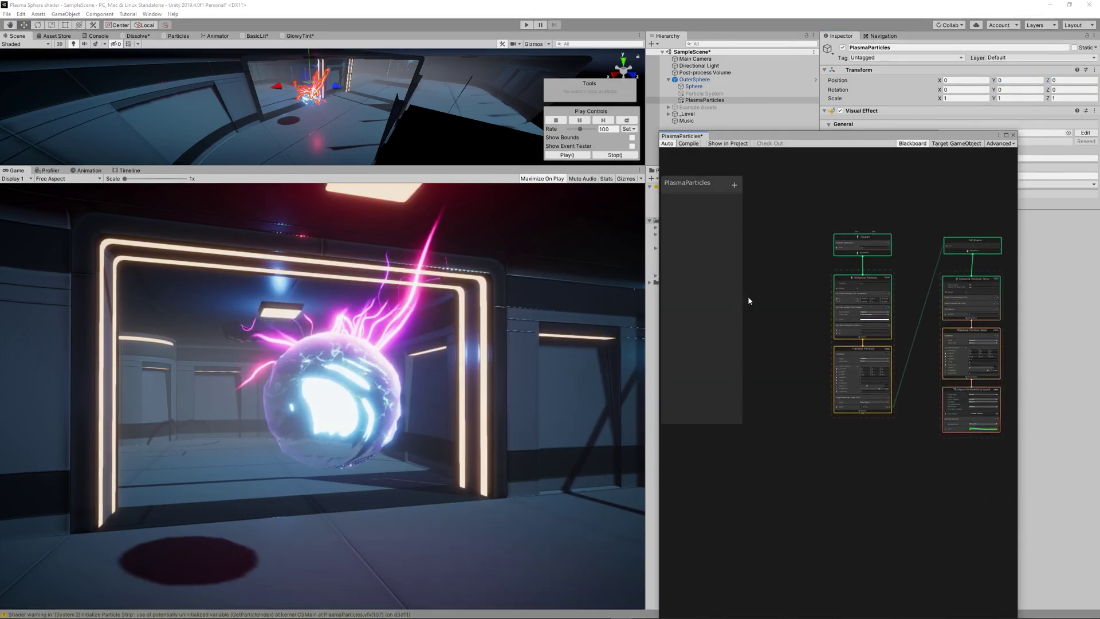
pyautogui.scroll(6, 835, 364)
pyautogui.scroll(4, 792, 324)
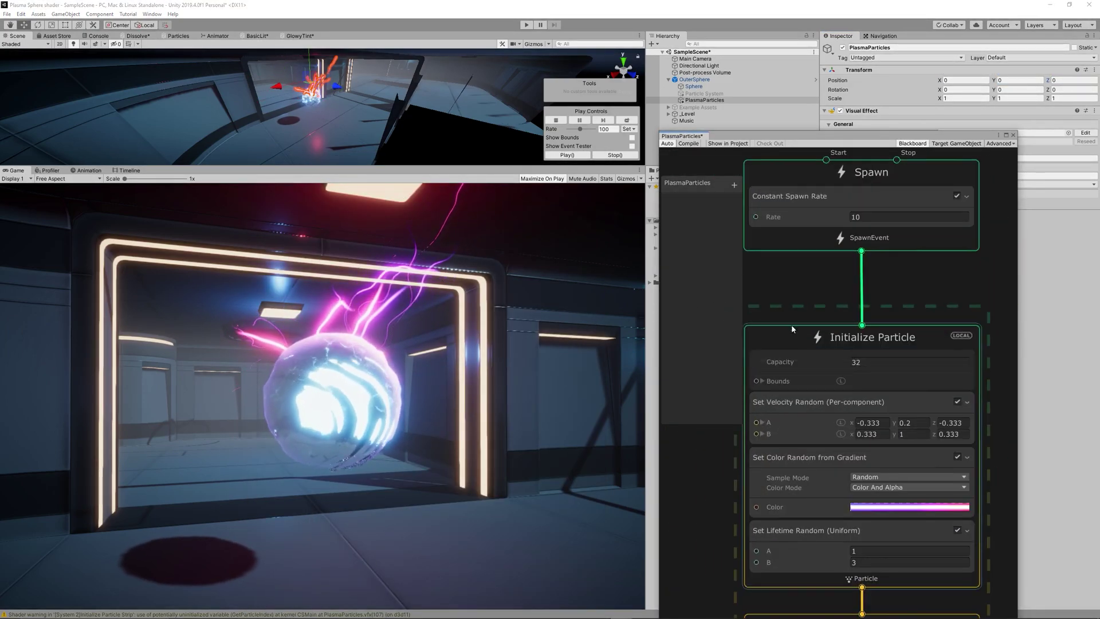
pyautogui.moveTo(794, 135); pyautogui.dragTo(707, 60)
pyautogui.scroll(-1, 794, 444)
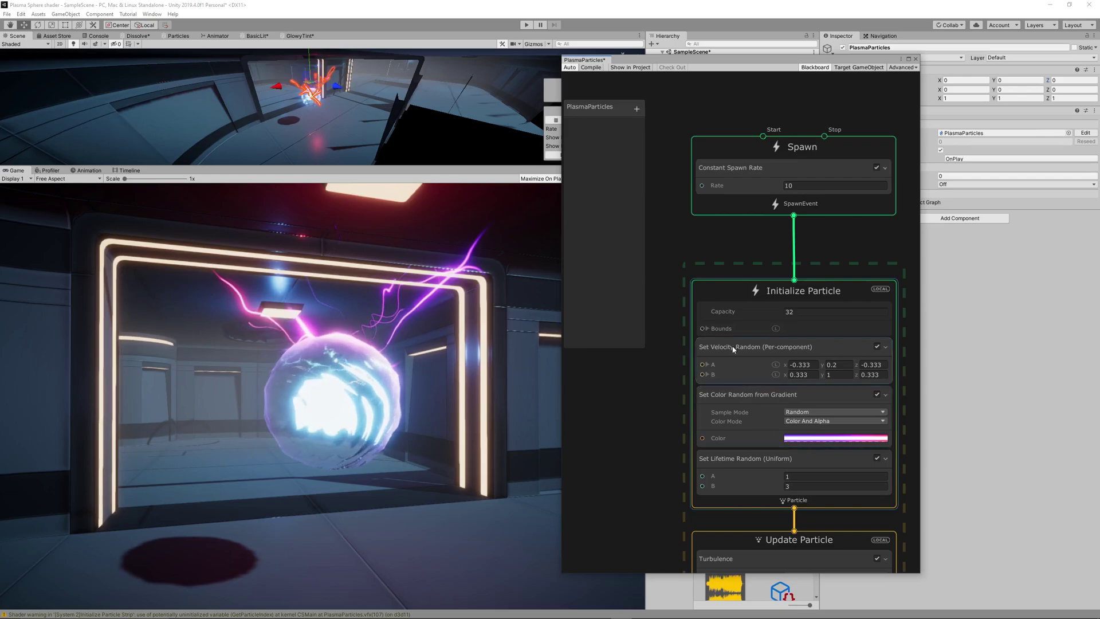
pyautogui.scroll(1, 726, 321)
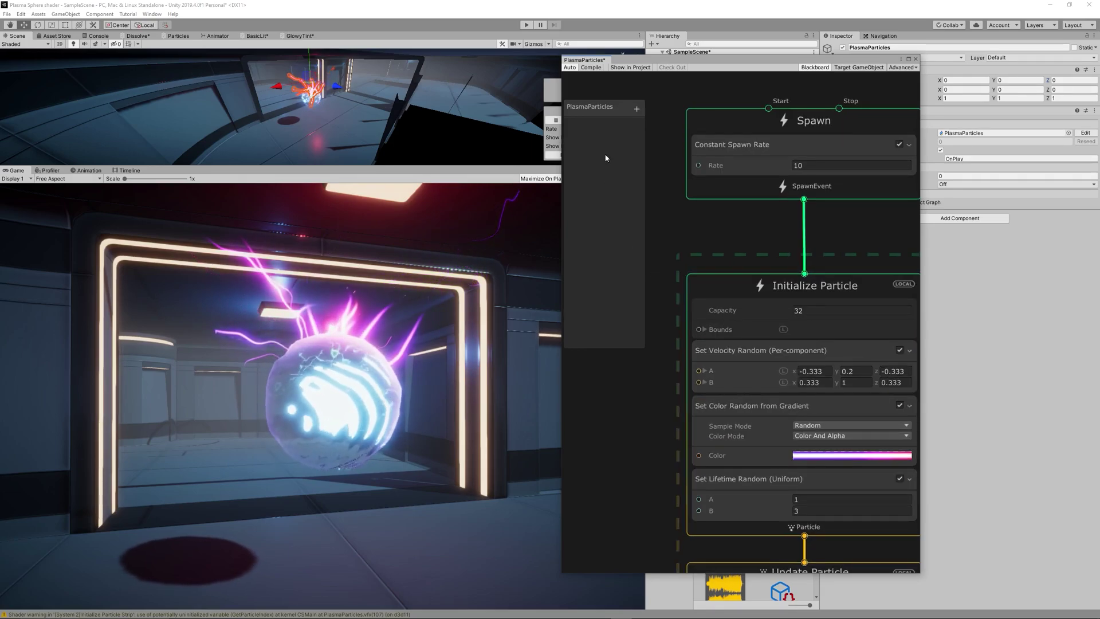
# - Add a float property named SpawnRate to the blackboard, mark it as exposed and set its value to 25
pyautogui.click(637, 109)
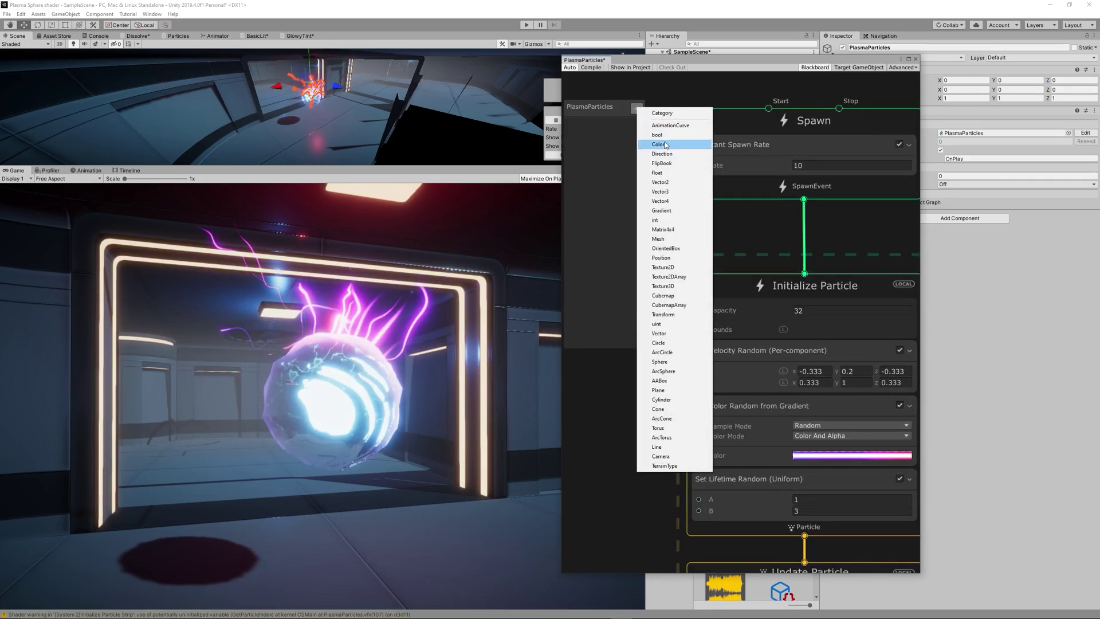
pyautogui.click(658, 172)
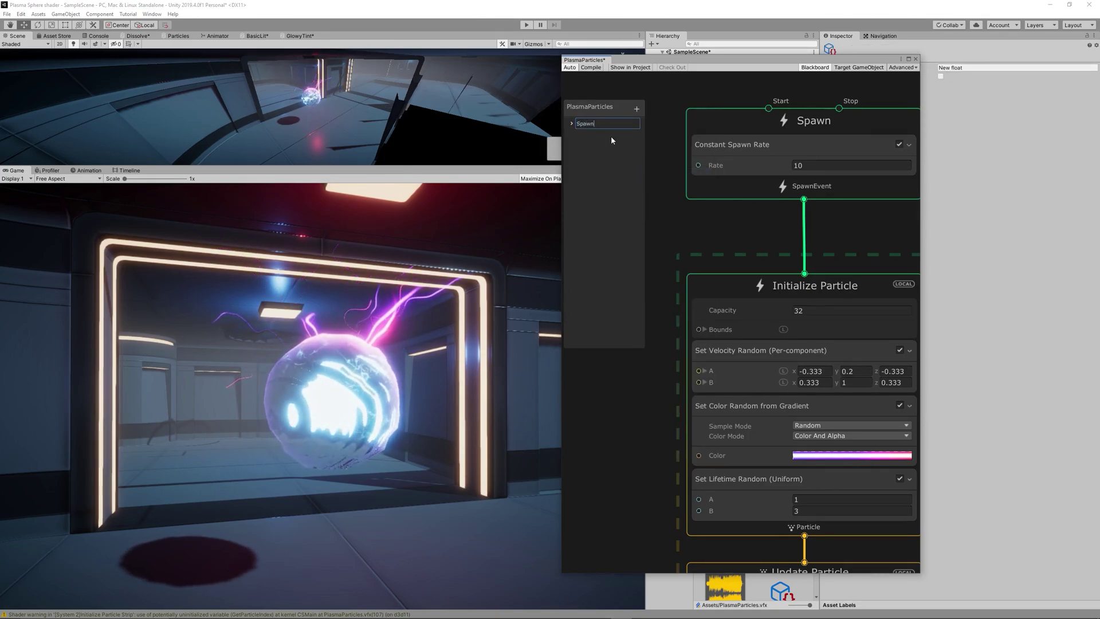
pyautogui.write('SpawnRate')
pyautogui.press('Return')
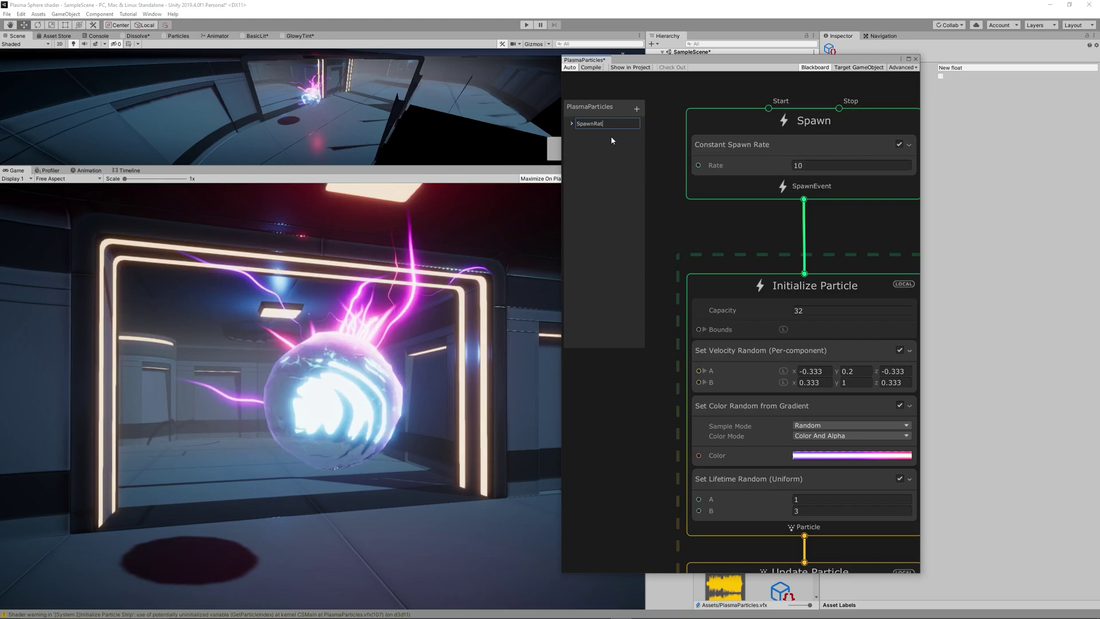
pyautogui.click(571, 123)
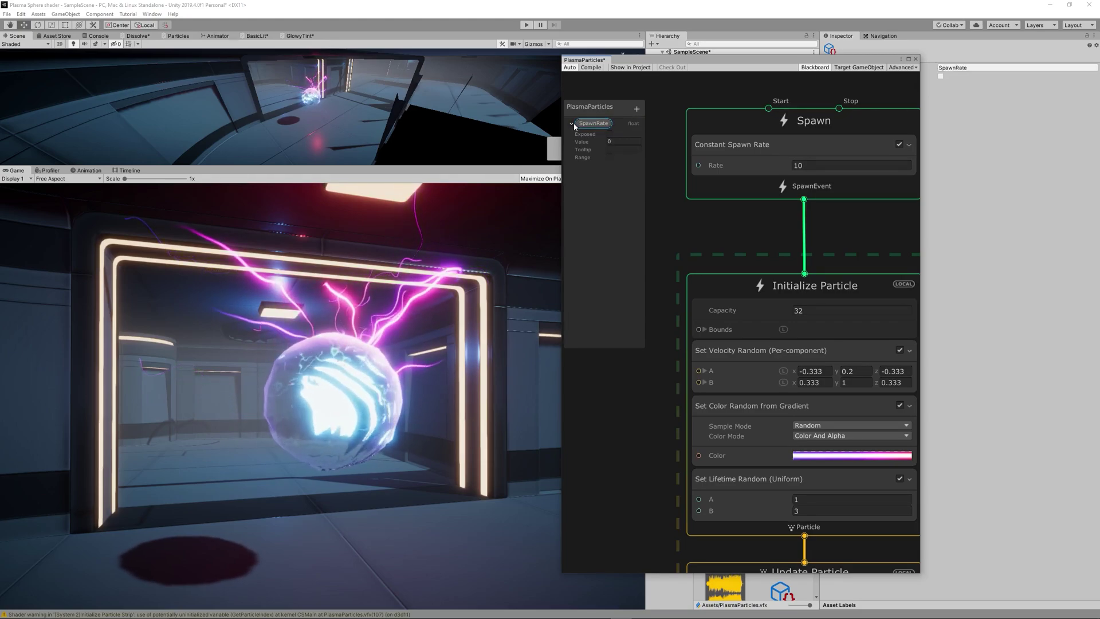
pyautogui.click(608, 134)
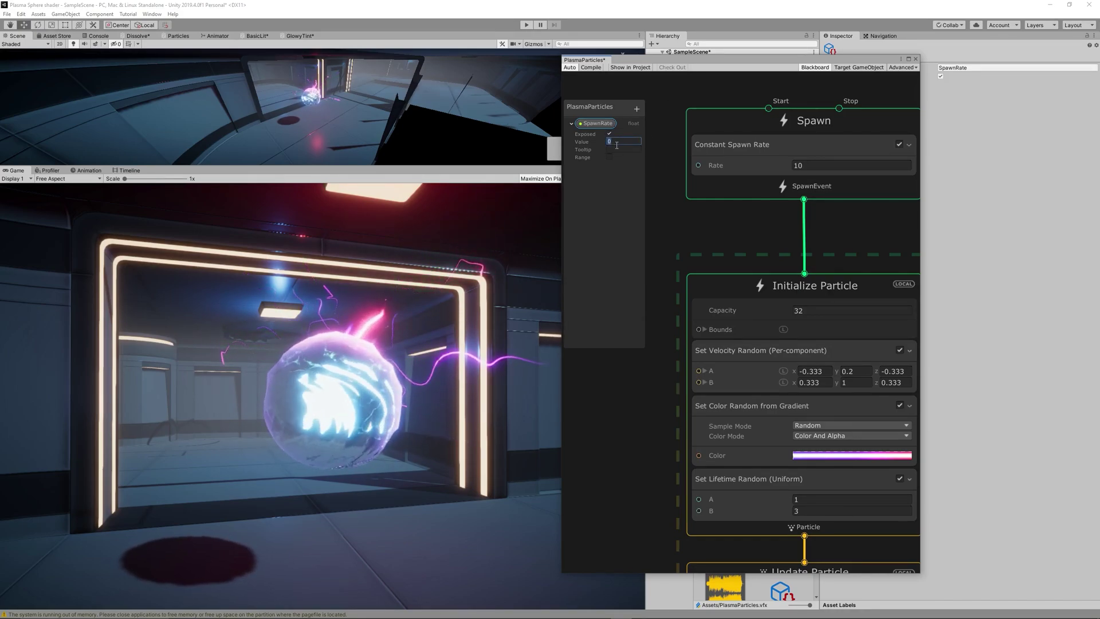
pyautogui.write('25')
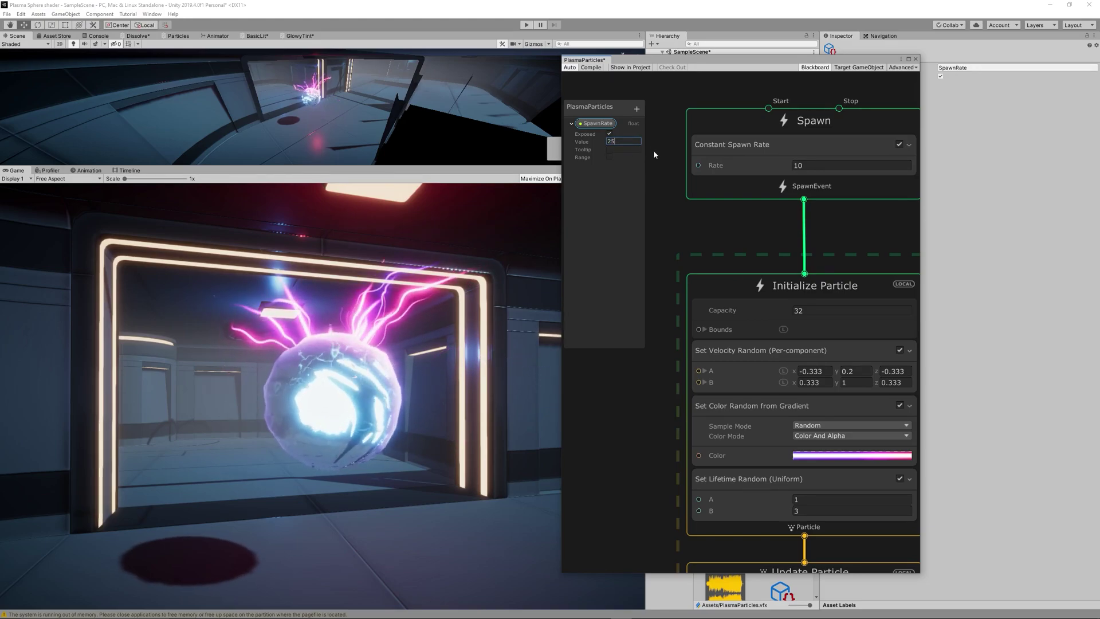
# - Connect the SpawnRate property to the Constant Spawn Rate input and set Initialize Particle's capacity to 250
pyautogui.click(601, 125)
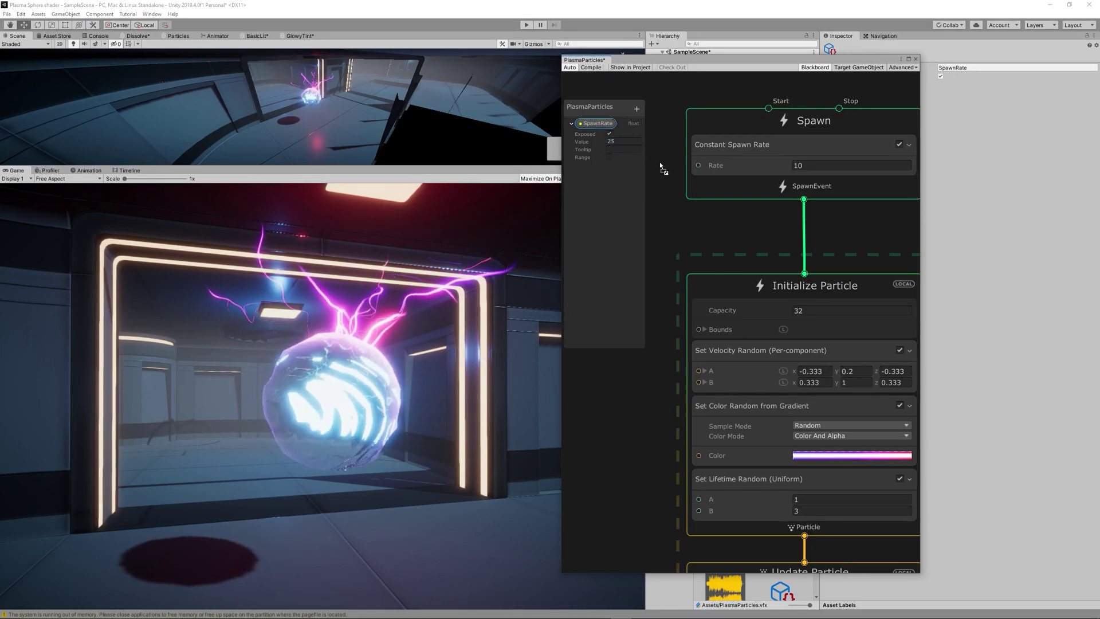
pyautogui.moveTo(661, 166); pyautogui.dragTo(793, 166)
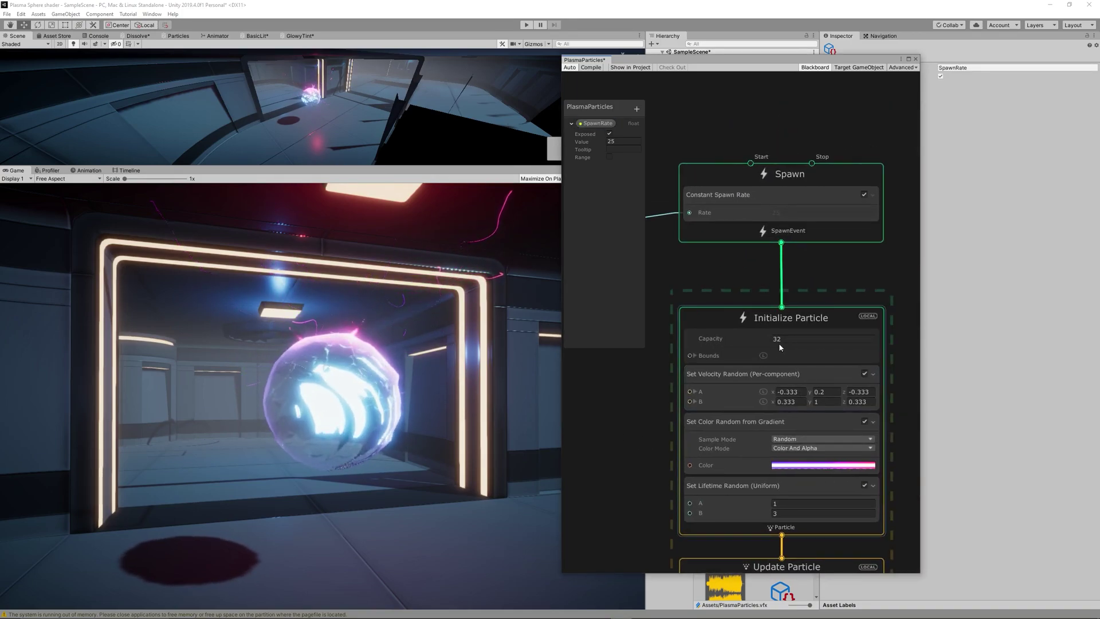
pyautogui.click(779, 339)
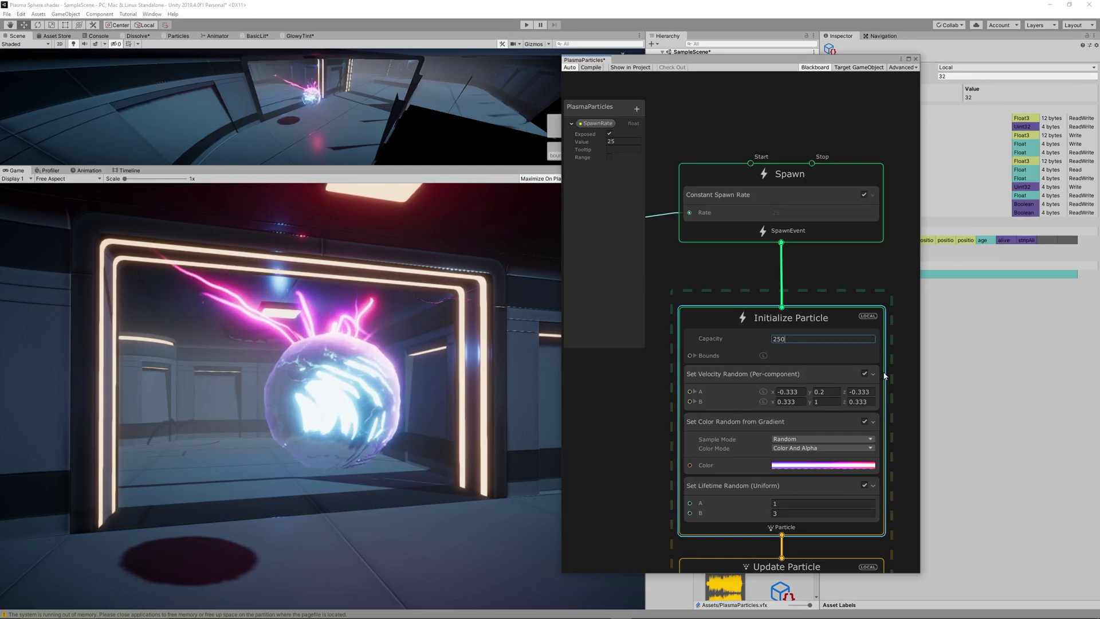
pyautogui.write('250')
# - Add a Gradient property named ColorGradient to the blackboard
pyautogui.click(637, 109)
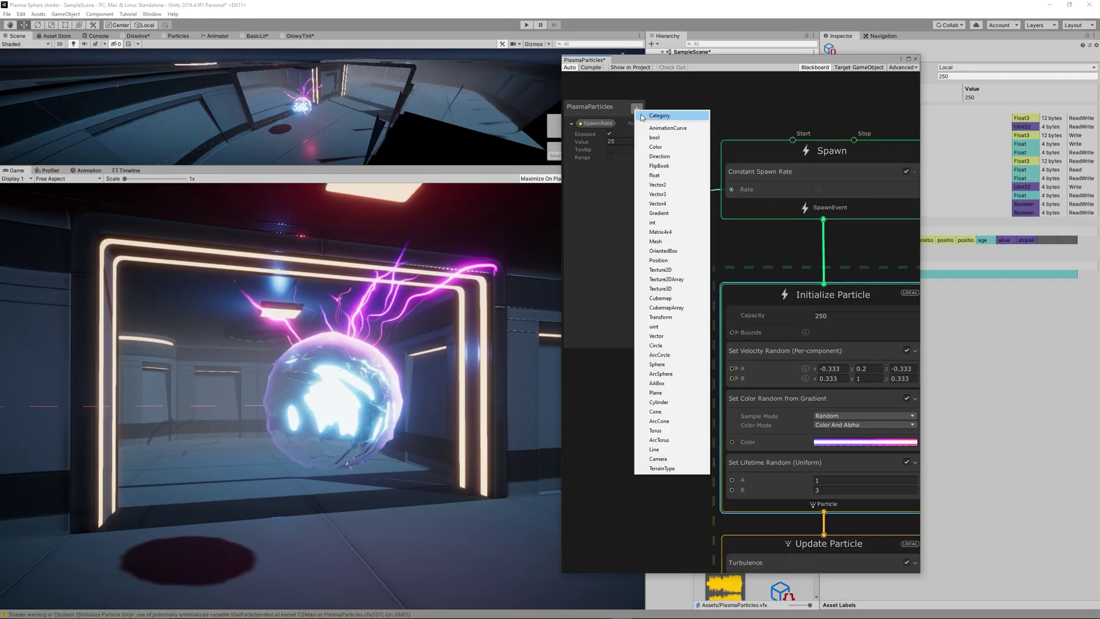
pyautogui.click(659, 213)
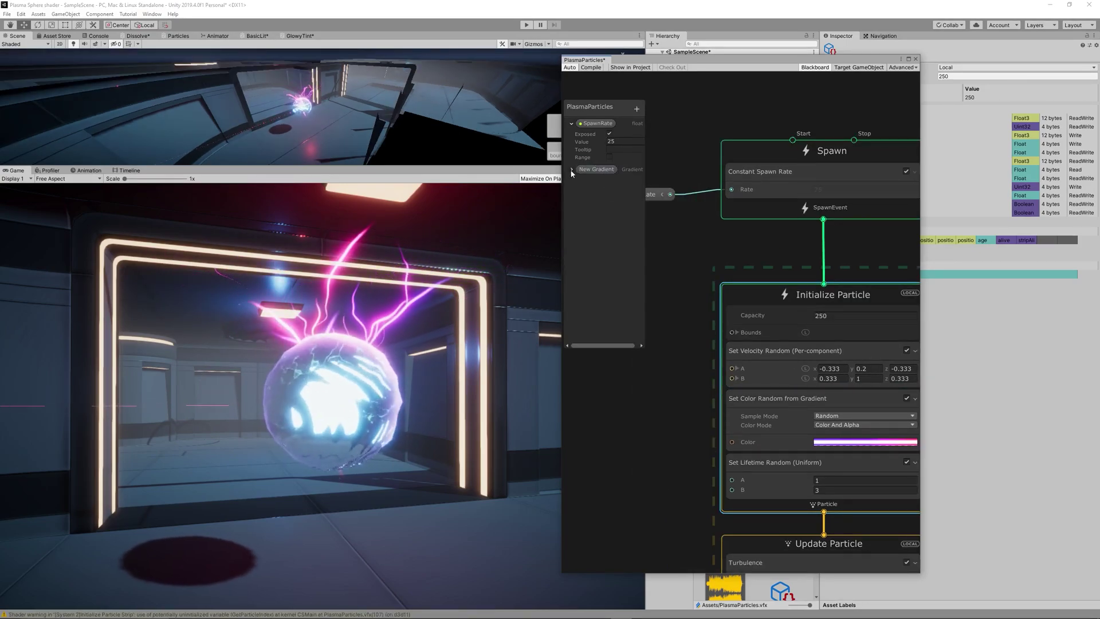
pyautogui.click(604, 170)
pyautogui.doubleClick(600, 170)
pyautogui.write('Cl')
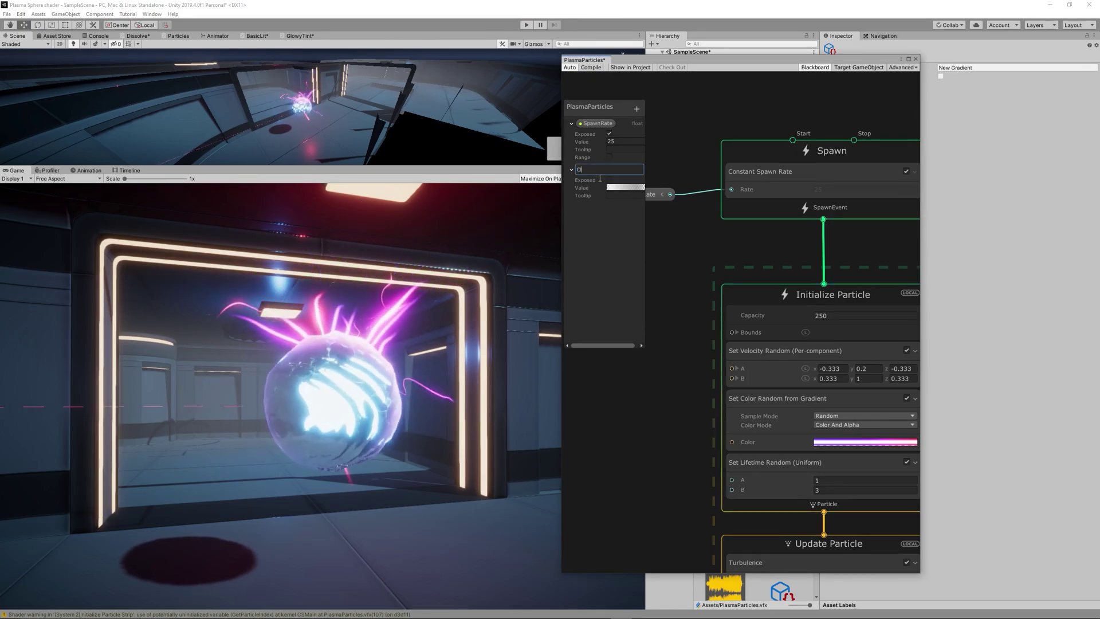
pyautogui.write('olorGr')
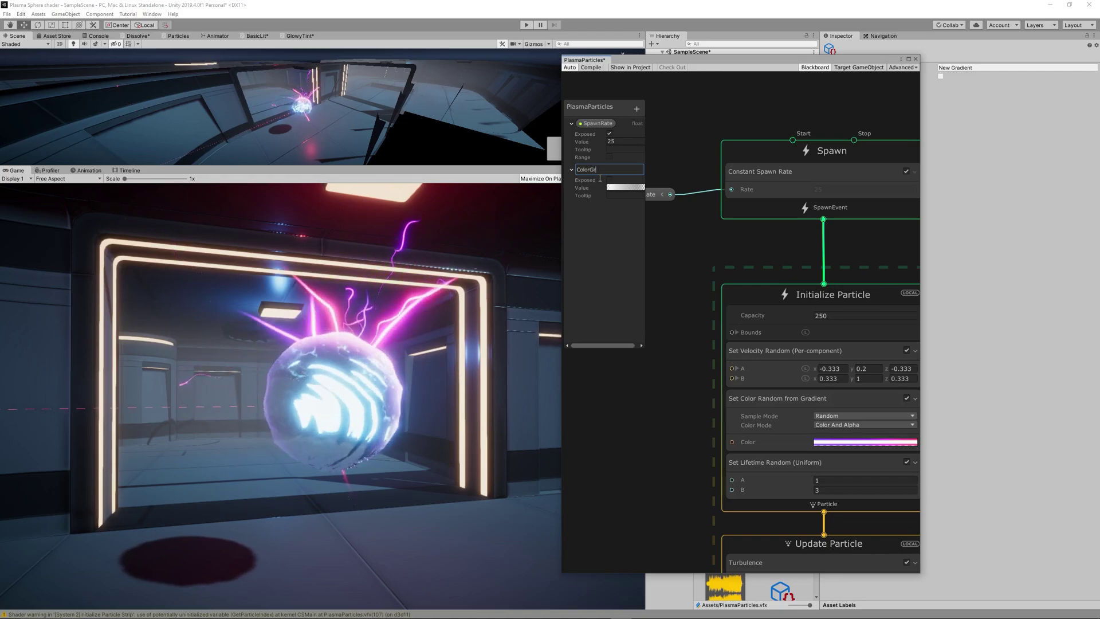
pyautogui.write('adient')
pyautogui.press('Return')
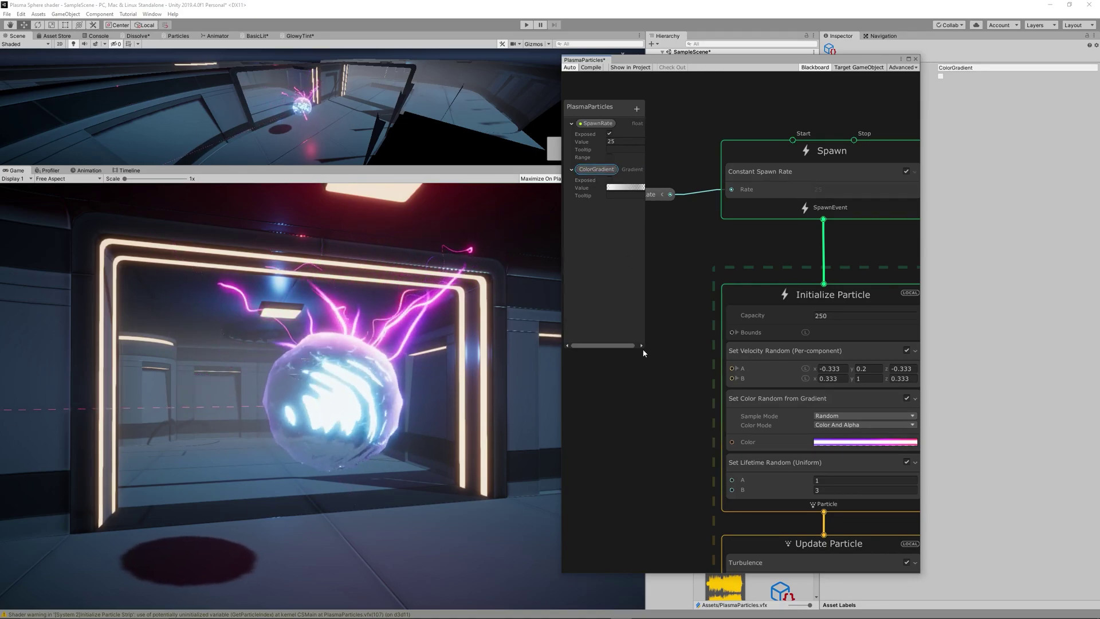
# - Widen the blackboard and connect a ColorGradient node to the Color input of Set Color Random from Gradient
pyautogui.moveTo(643, 353); pyautogui.dragTo(682, 355)
pyautogui.moveTo(585, 60); pyautogui.dragTo(470, 59)
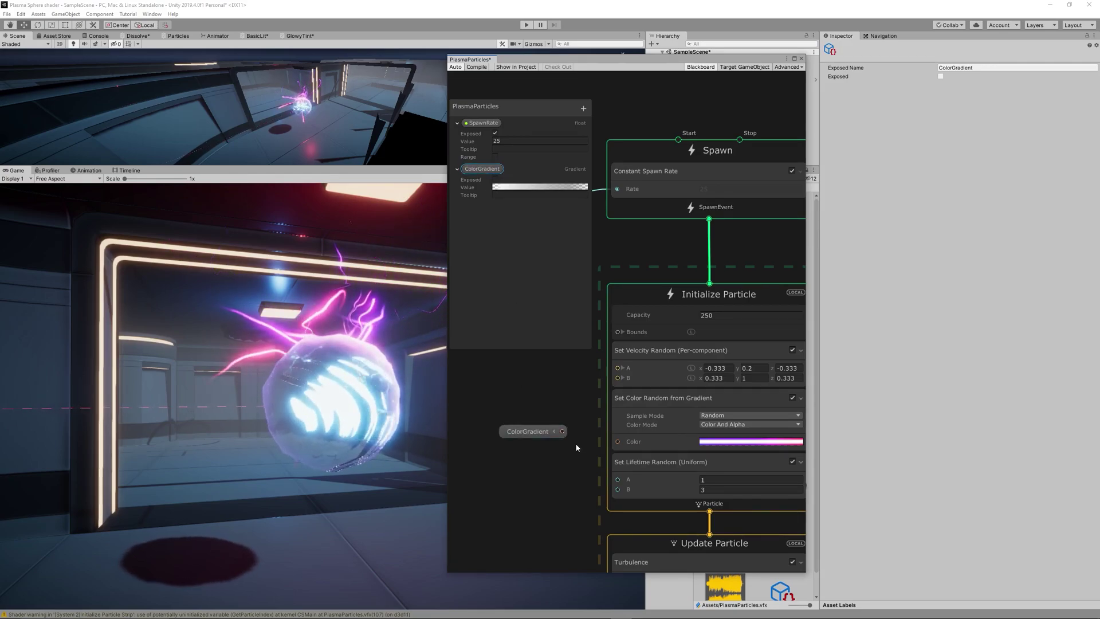
pyautogui.moveTo(562, 431); pyautogui.dragTo(617, 441)
pyautogui.moveTo(538, 436); pyautogui.dragTo(524, 438)
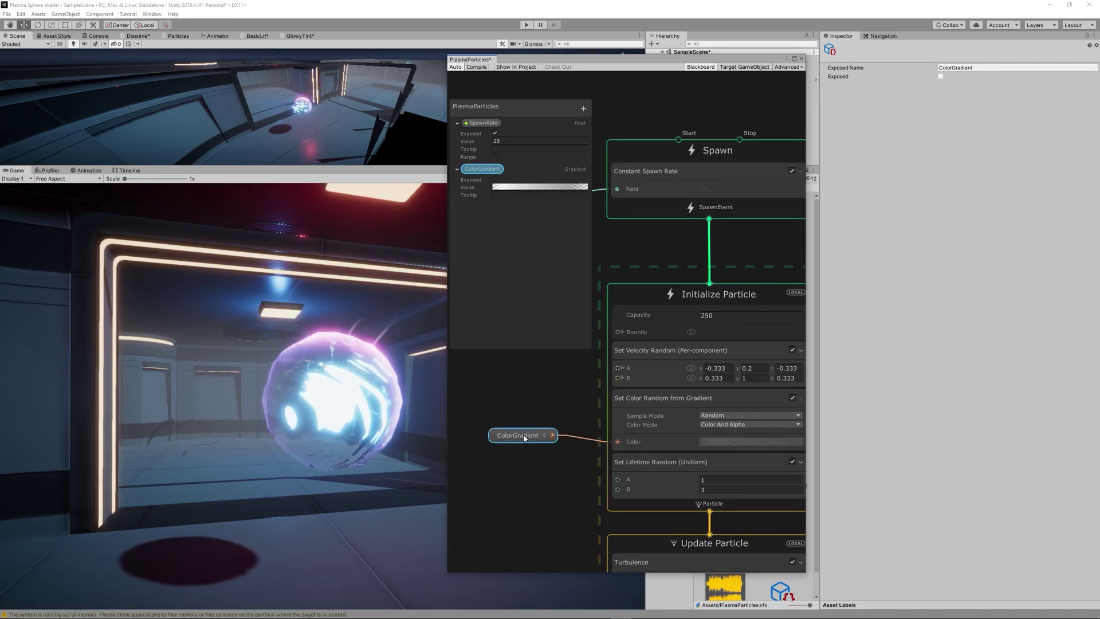
# - Expose ColorGradient and make its gradient fully opaque by removing the surplus alpha keys and setting the end key's alpha to 255
pyautogui.click(509, 188)
pyautogui.click(496, 179)
pyautogui.click(516, 188)
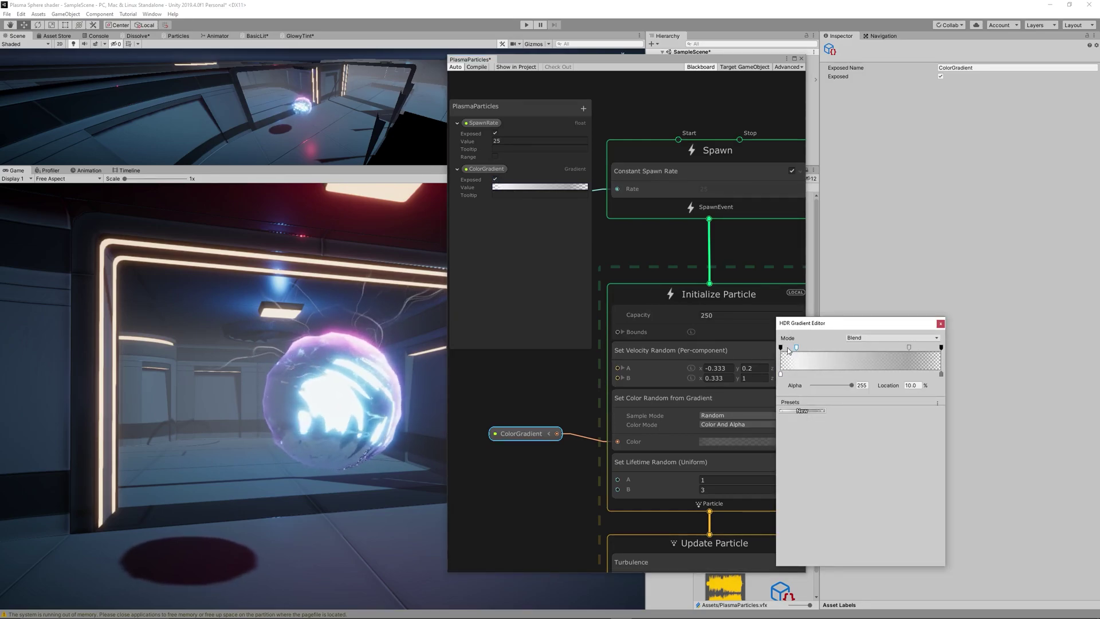
pyautogui.moveTo(797, 348); pyautogui.dragTo(803, 326)
pyautogui.moveTo(909, 347); pyautogui.dragTo(961, 336)
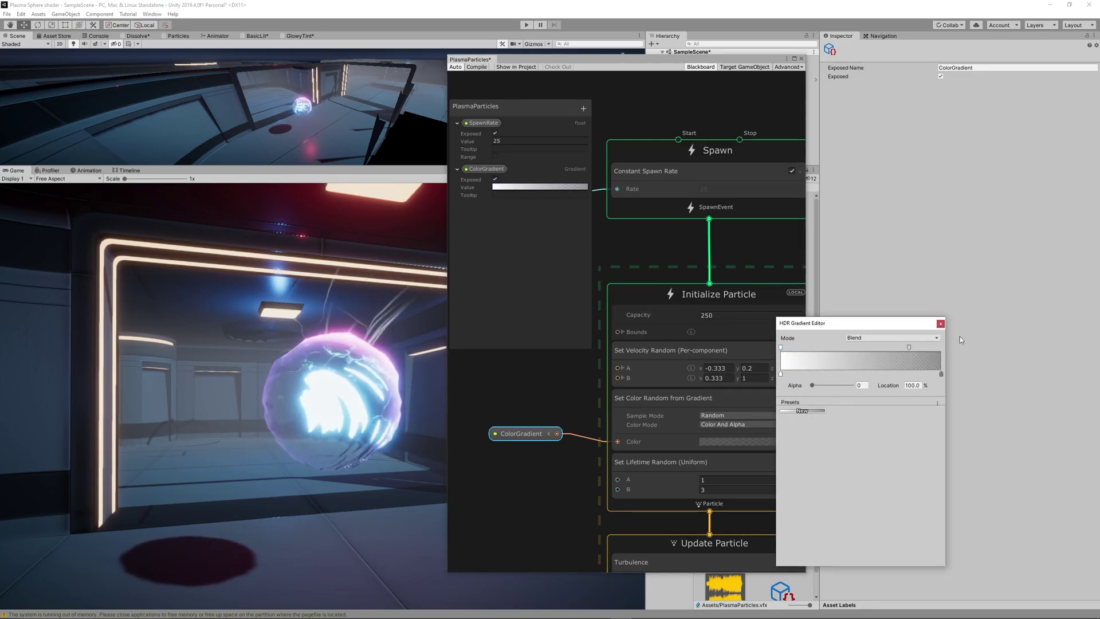
pyautogui.click(938, 347)
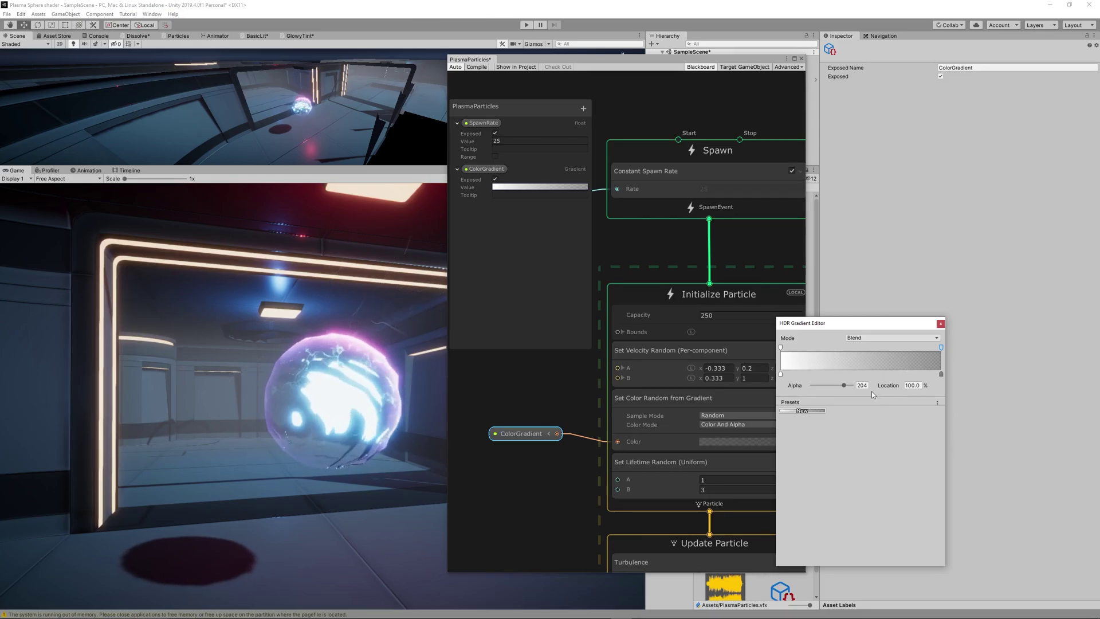
pyautogui.moveTo(844, 385); pyautogui.dragTo(858, 386)
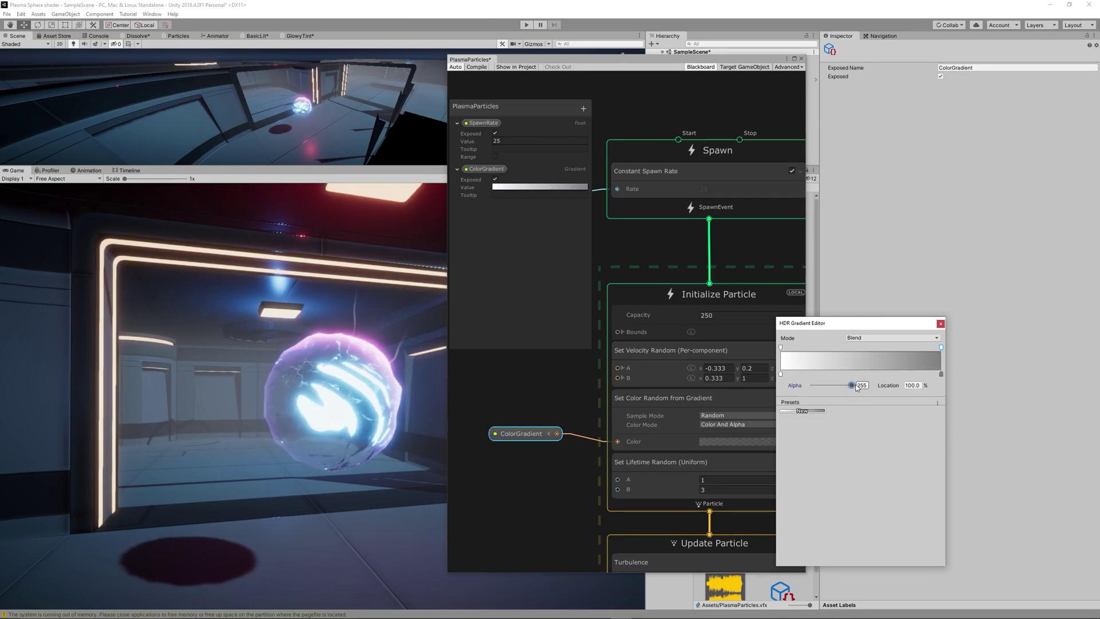
# - Color the gradient's start key cyan (RGB 0, 242, 255) and its end key purple
pyautogui.doubleClick(782, 374)
pyautogui.click(968, 437)
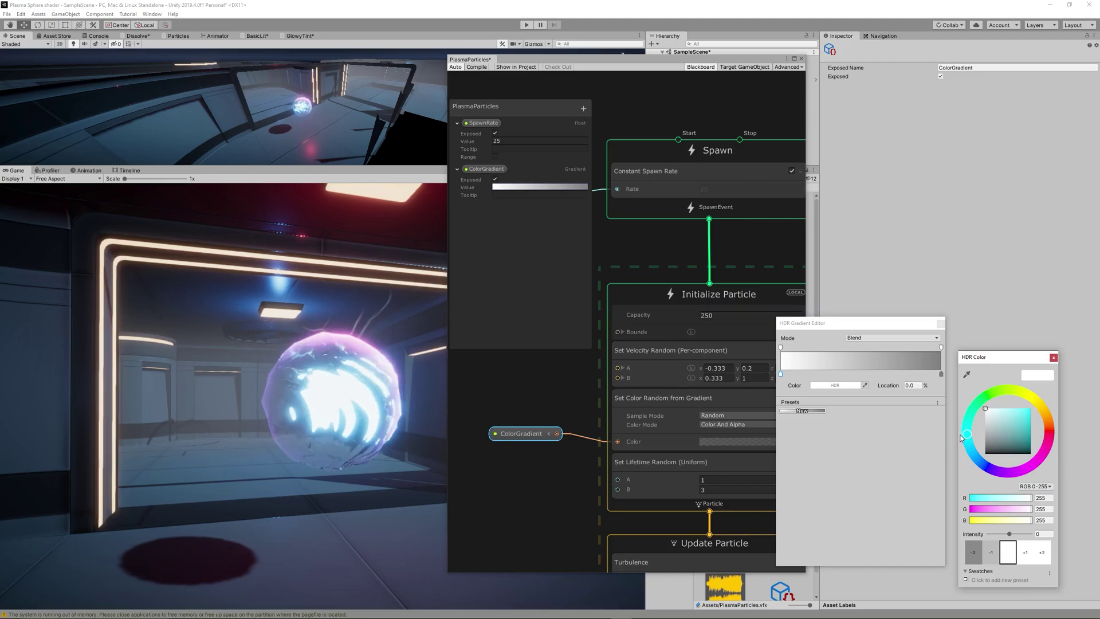
pyautogui.moveTo(987, 409); pyautogui.dragTo(1039, 405)
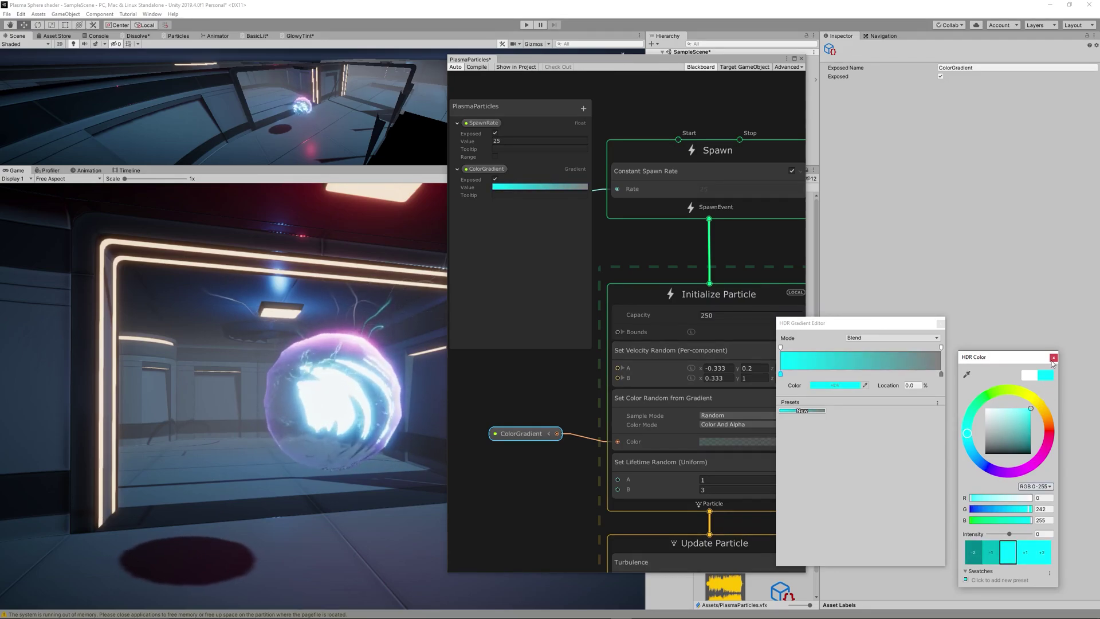
pyautogui.click(1052, 358)
pyautogui.doubleClick(941, 374)
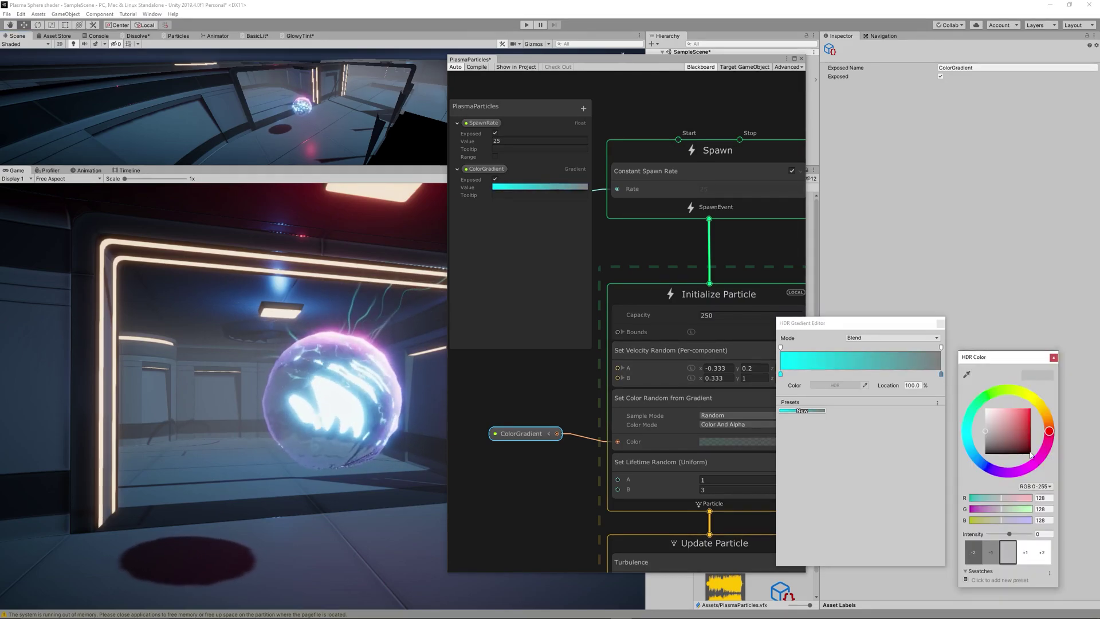
pyautogui.click(1009, 473)
pyautogui.moveTo(1000, 418); pyautogui.dragTo(1047, 403)
pyautogui.click(1053, 358)
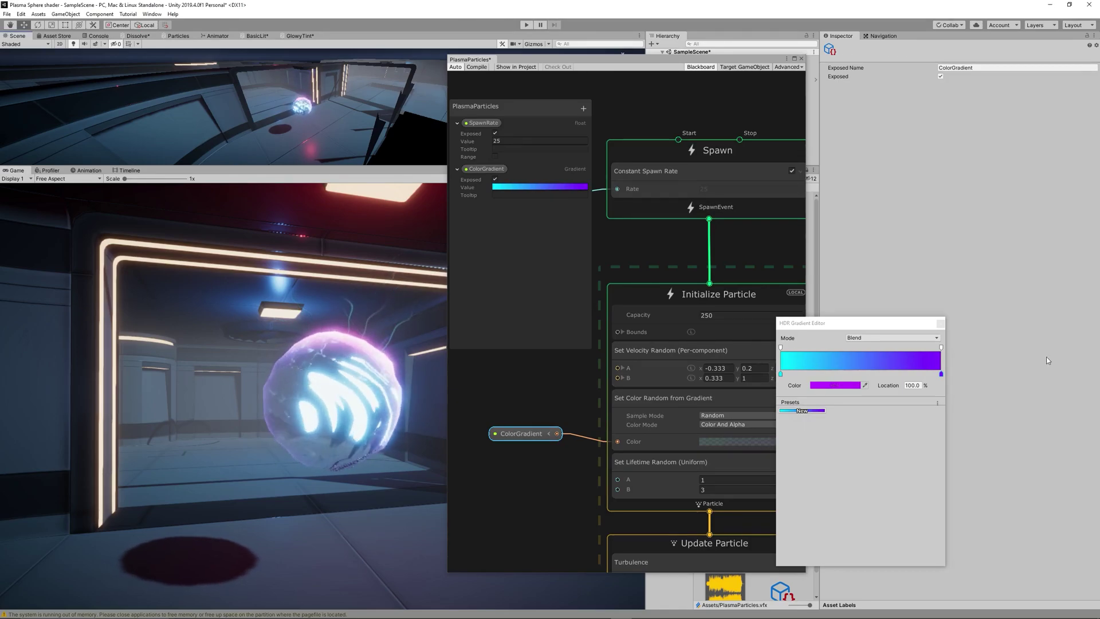
# - Place the cyan key at 0% and set the HDR intensity of both the cyan and purple gradient keys to 2
pyautogui.click(782, 374)
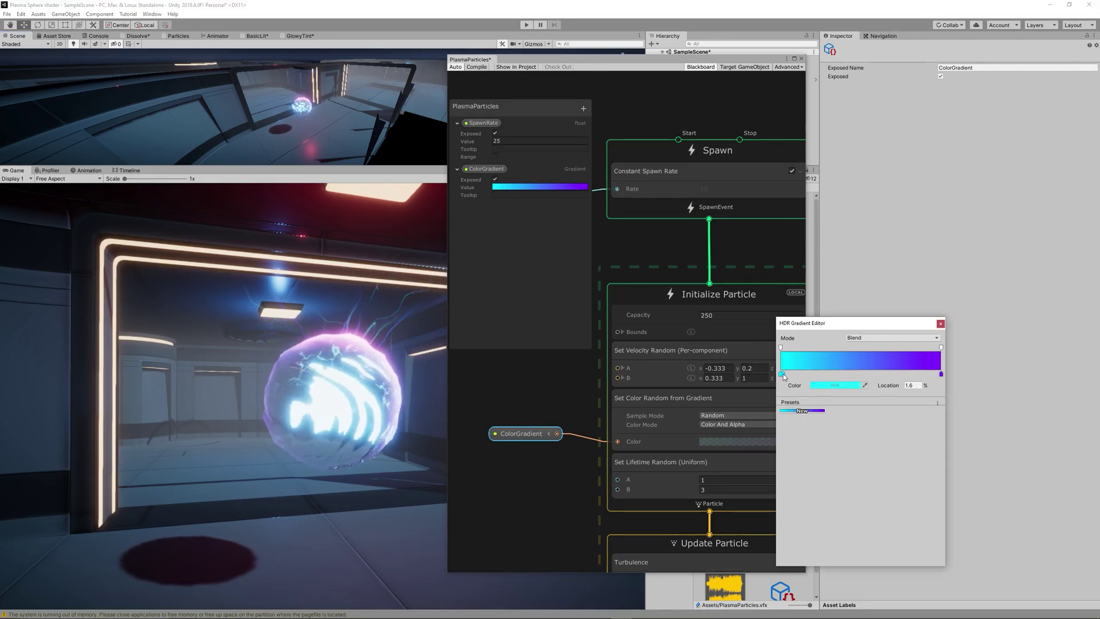
pyautogui.moveTo(785, 376); pyautogui.dragTo(780, 377)
pyautogui.click(836, 385)
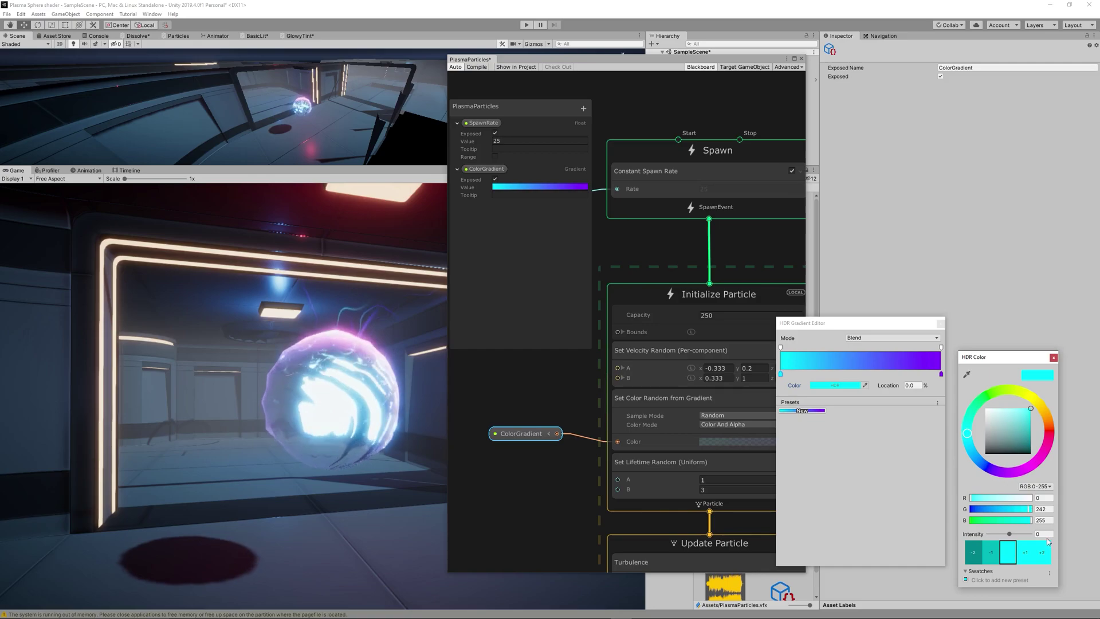
pyautogui.write('2')
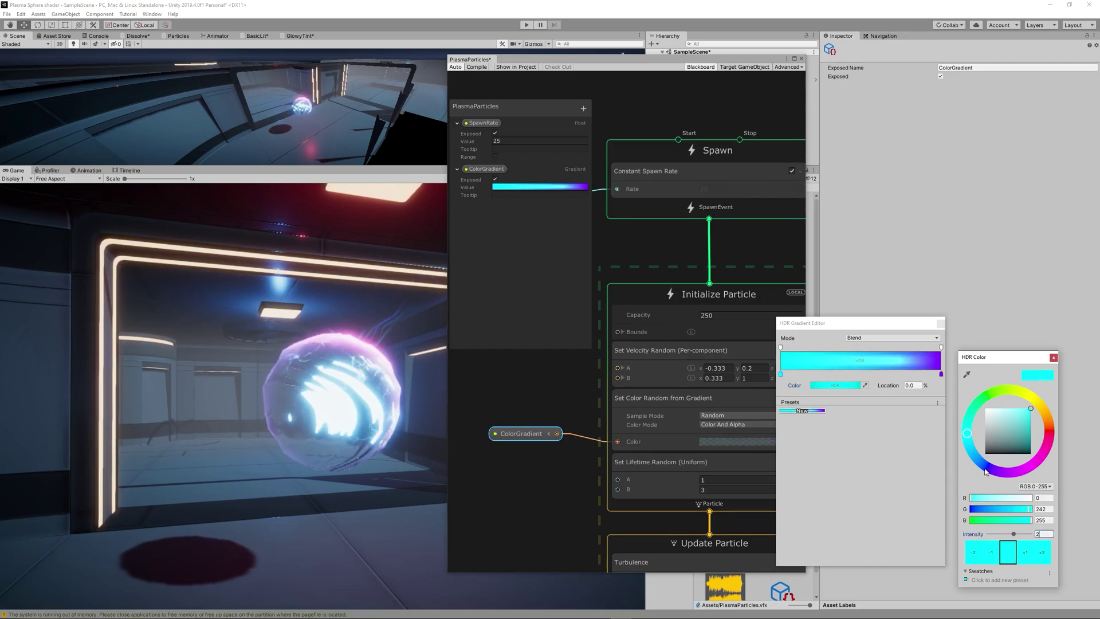
pyautogui.click(942, 374)
pyautogui.doubleClick(941, 374)
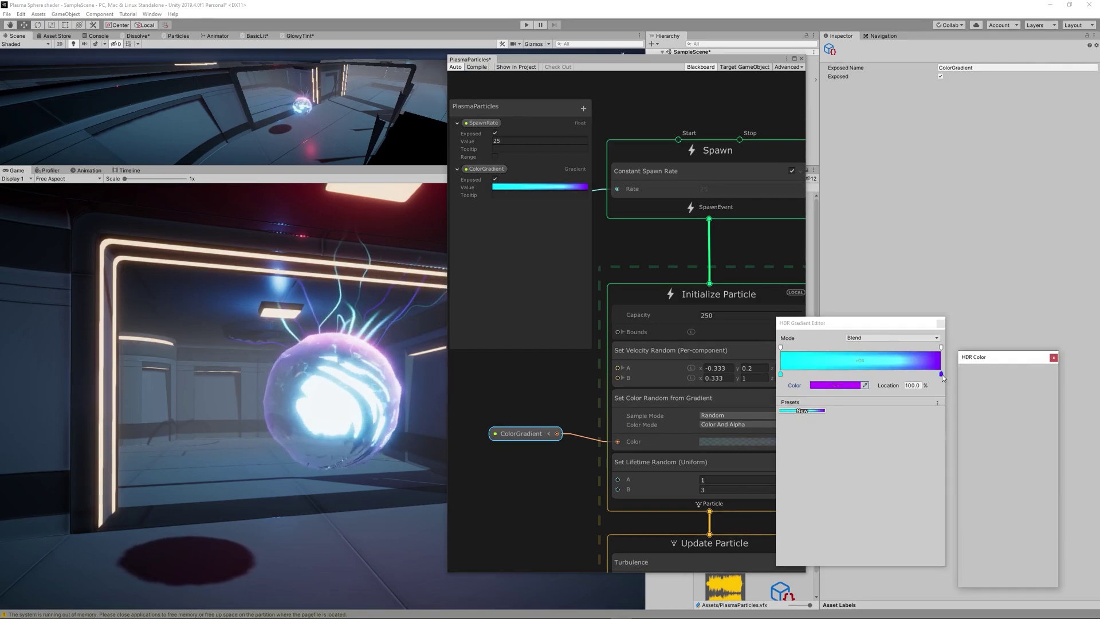
pyautogui.write('2')
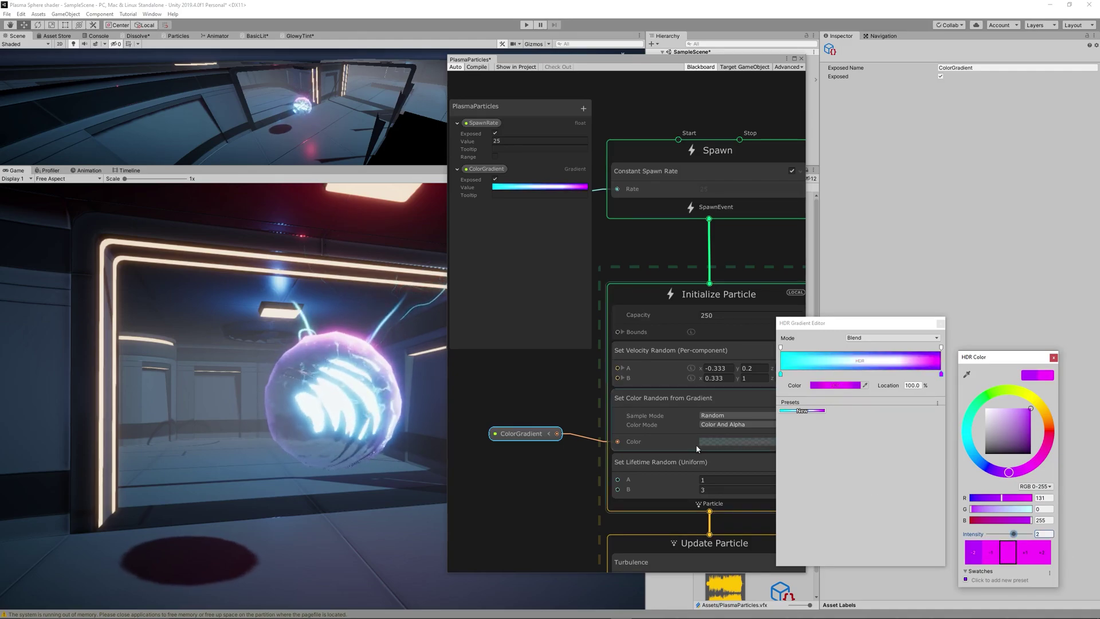
pyautogui.click(1053, 358)
pyautogui.click(940, 323)
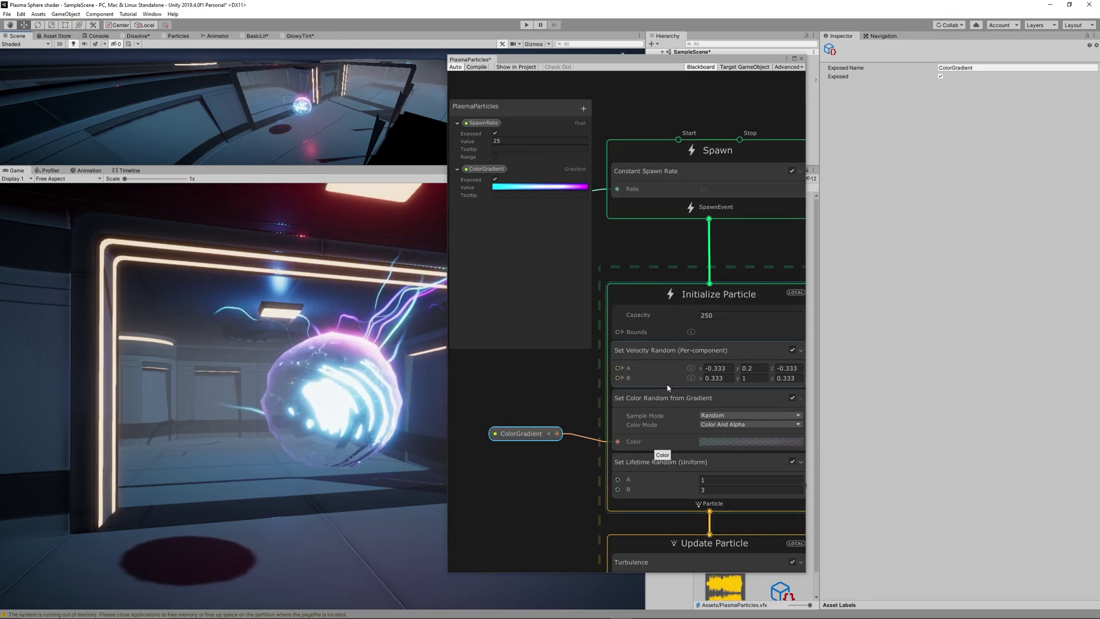
# - Replace the Set Velocity Random block in Initialize Particle with a Position (Sphere) block
pyautogui.click(663, 361)
pyautogui.press('Delete')
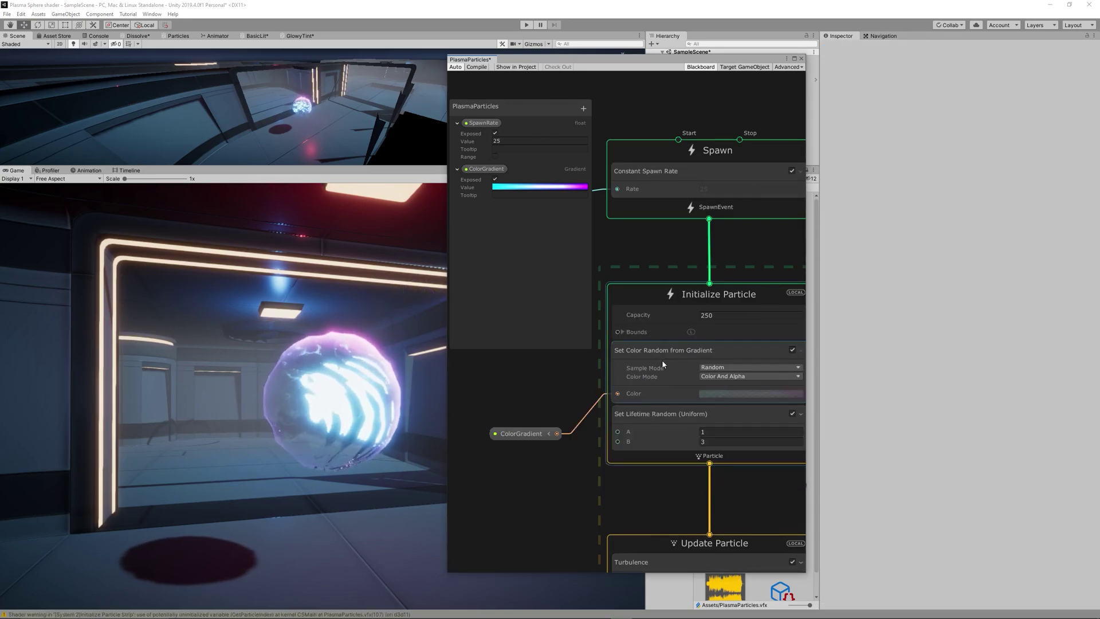
pyautogui.click(662, 458)
pyautogui.press('space')
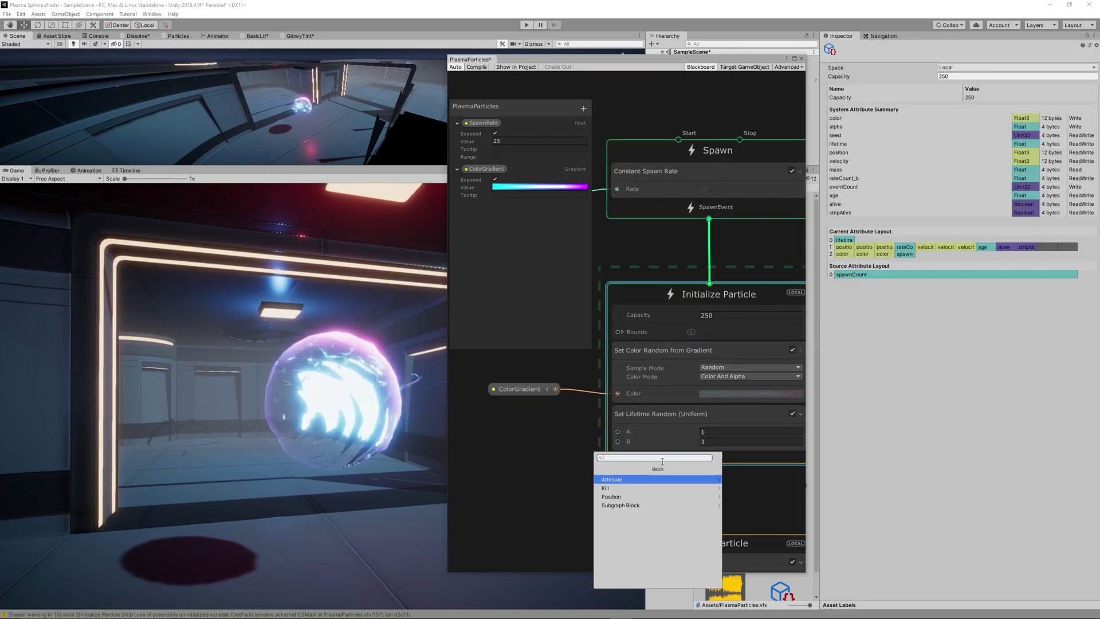
pyautogui.write('position')
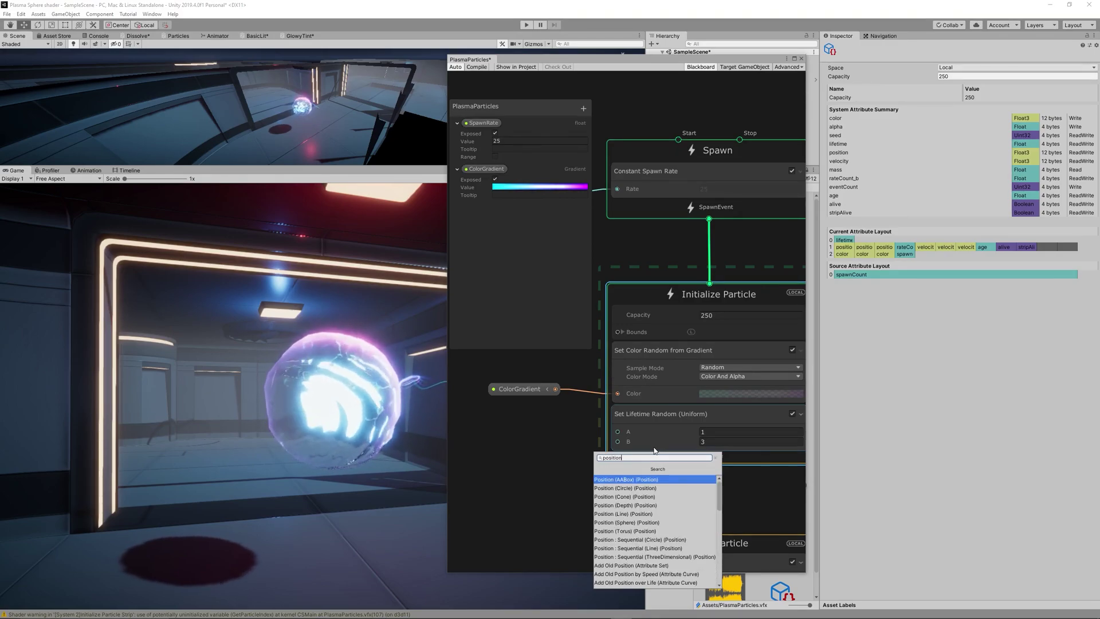
pyautogui.click(629, 522)
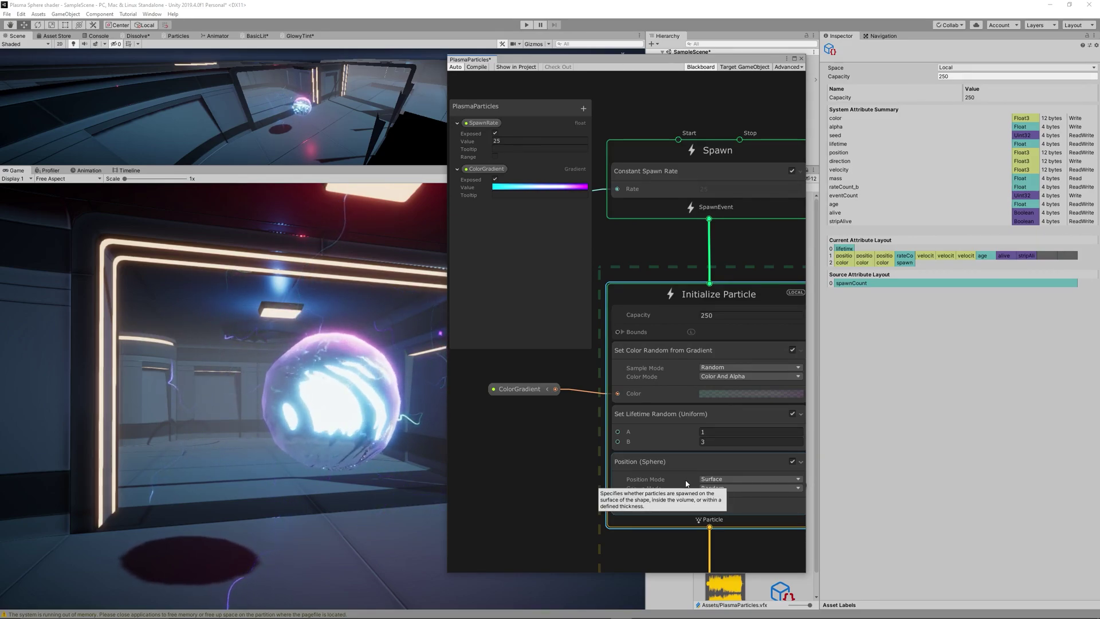
# - Expand the Arc Sphere settings of the Position (Sphere) block and set the sphere's radius to 0.5
pyautogui.click(646, 506)
pyautogui.scroll(1, 648, 507)
pyautogui.moveTo(648, 509); pyautogui.dragTo(659, 424, button='middle')
pyautogui.click(740, 456)
pyautogui.write('0.5')
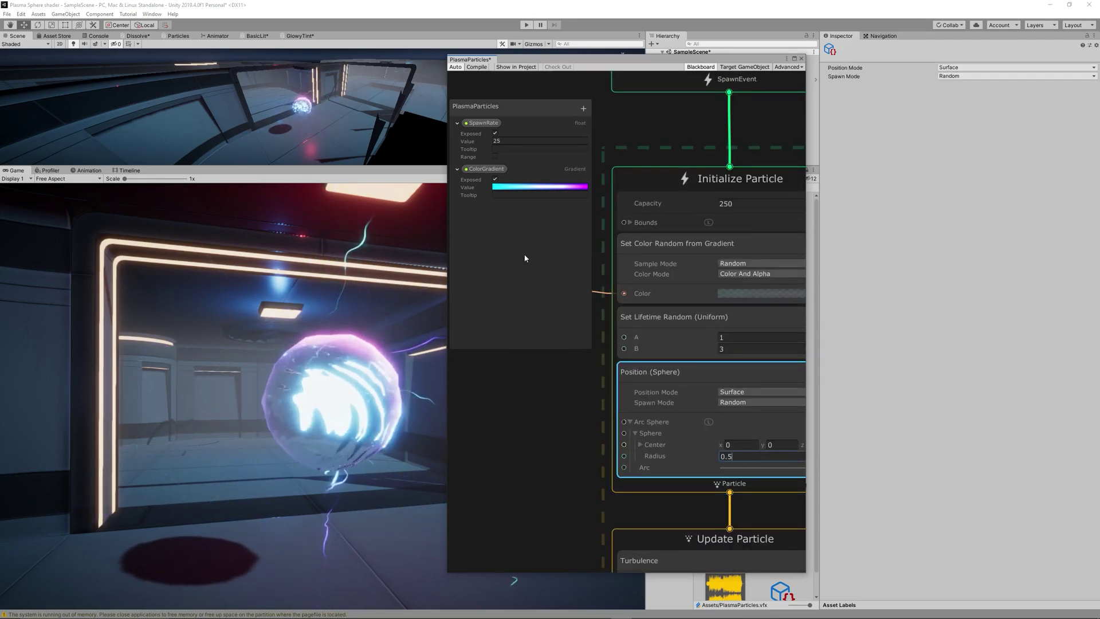
# - Add a float property named SphereRadius and connect it to the Radius input of Position (Sphere)
pyautogui.click(583, 108)
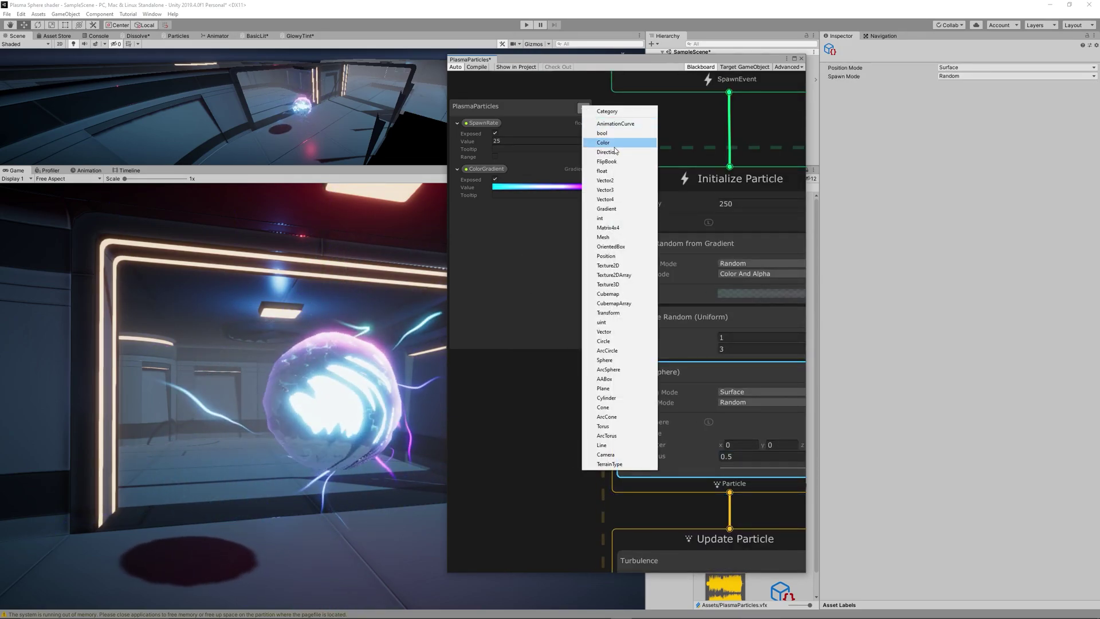
pyautogui.click(602, 171)
pyautogui.write('Sphere')
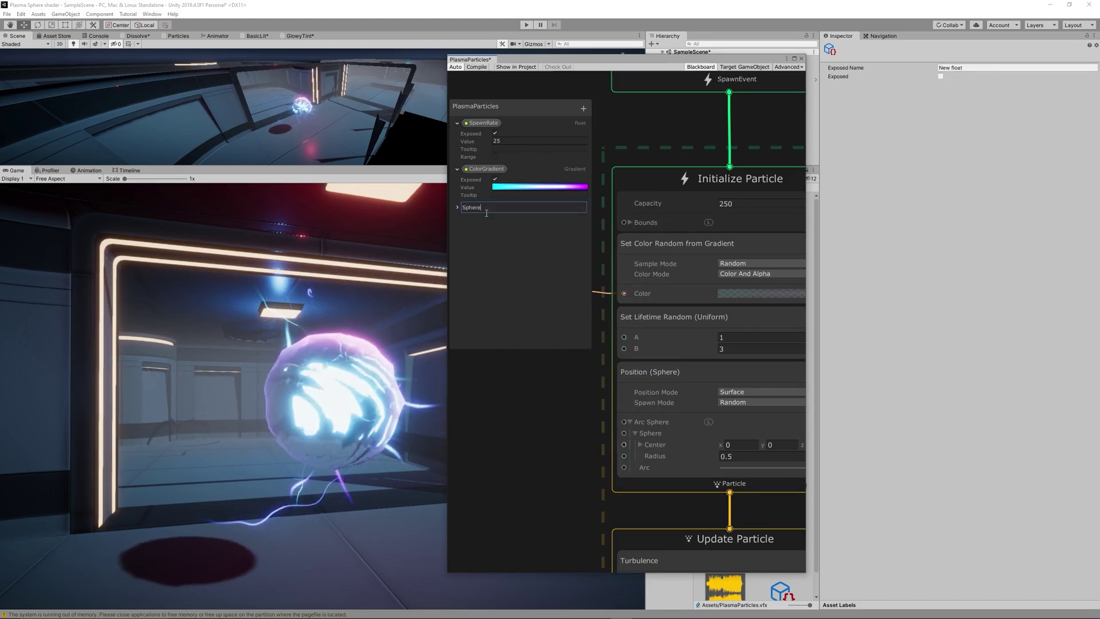
pyautogui.write('Radius')
pyautogui.press('Return')
pyautogui.moveTo(483, 206); pyautogui.dragTo(624, 456)
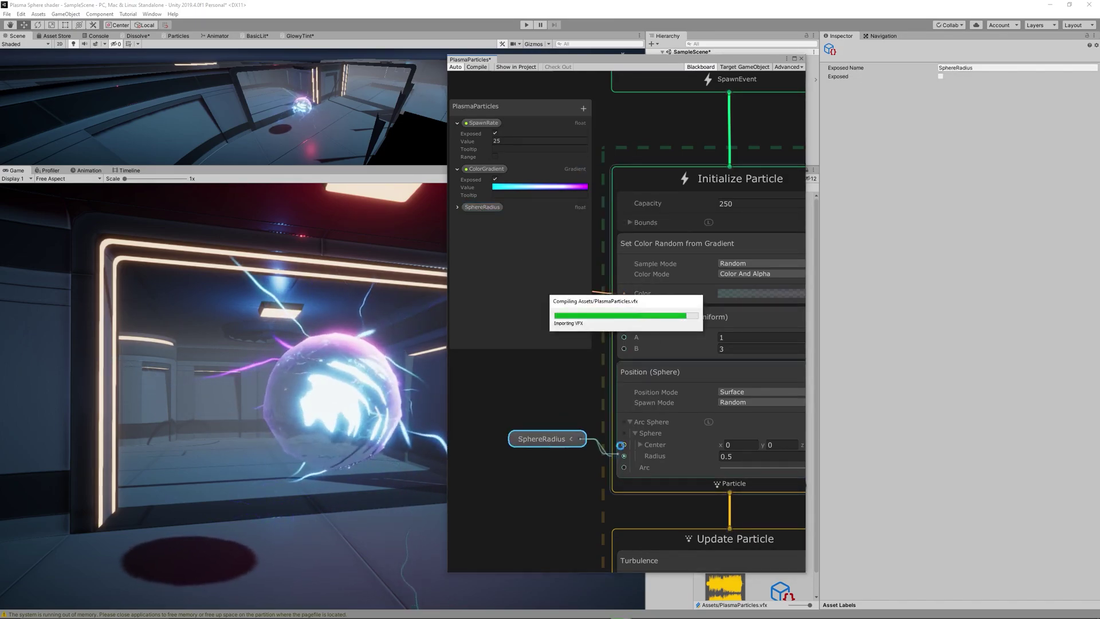
# - Mark the SphereRadius property as exposed and set its value to 0.5
pyautogui.click(458, 207)
pyautogui.click(503, 226)
pyautogui.write('0.2')
pyautogui.press('BackSpace')
pyautogui.write('5')
# - Add a float property named MinLifeTime to the blackboard for the Set Lifetime Random block
pyautogui.moveTo(681, 338); pyautogui.dragTo(686, 407, button='middle')
pyautogui.click(678, 337)
pyautogui.click(583, 108)
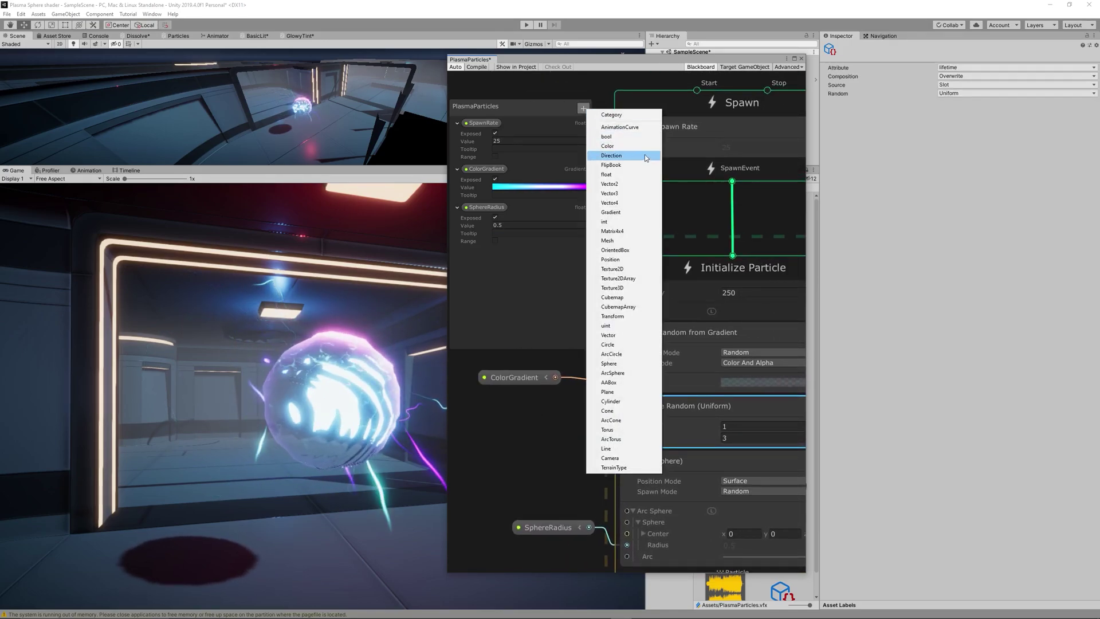
pyautogui.click(625, 179)
pyautogui.write('MinLife')
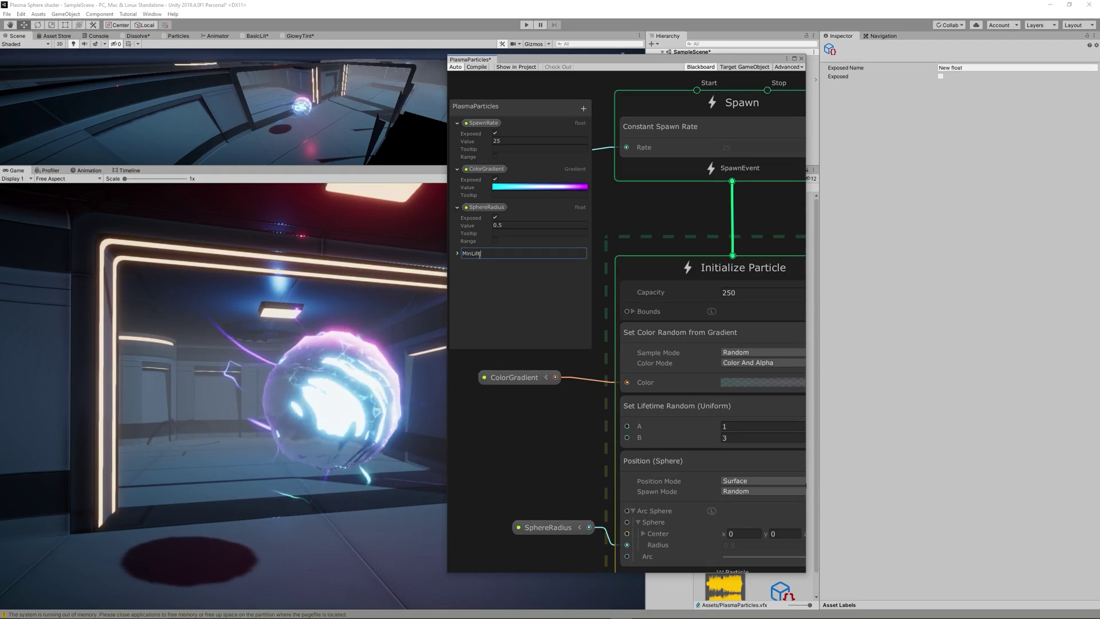
pyautogui.write('Time')
pyautogui.press('Return')
# - Add a float property named MaxLifeTime and expose both lifetime properties, with MinLifeTime set to 1 and MaxLifeTime set to 3
pyautogui.click(583, 108)
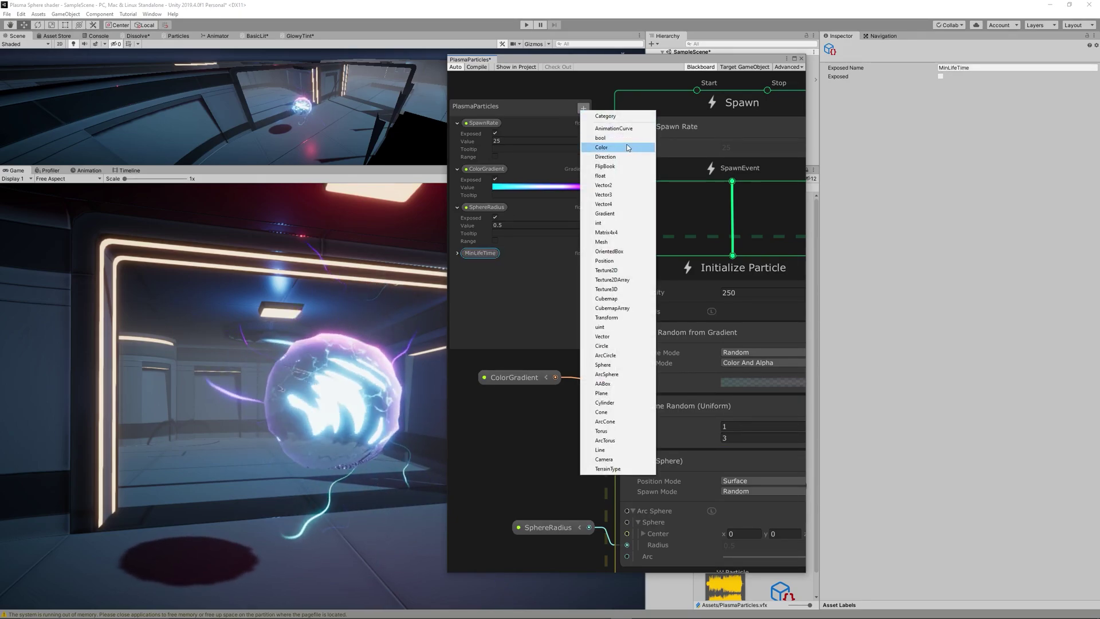
pyautogui.click(617, 176)
pyautogui.write('MaxLif')
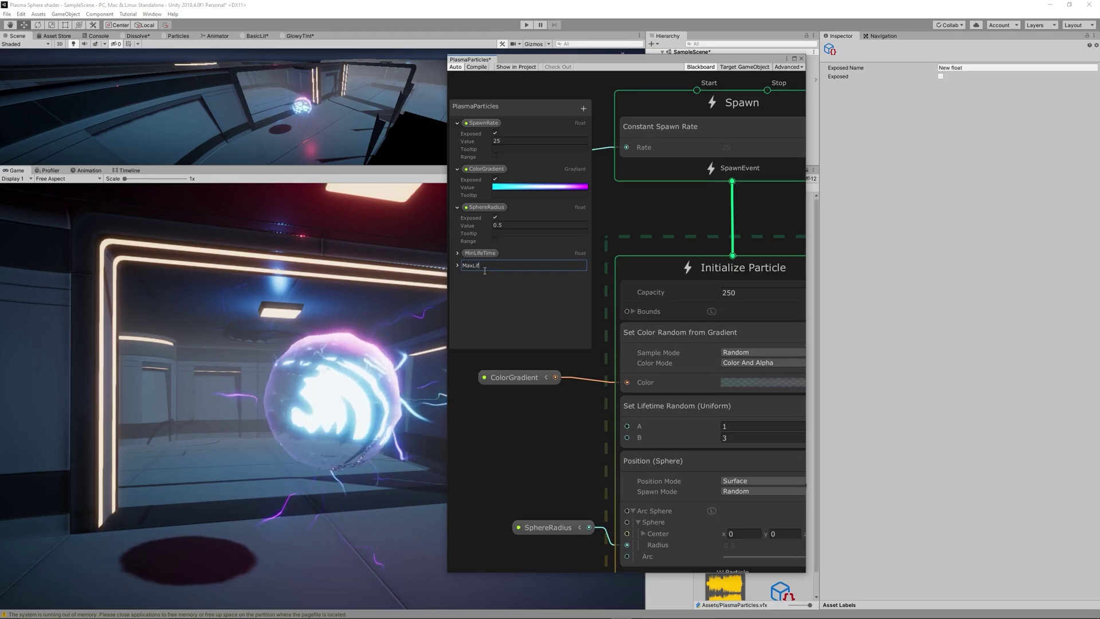
pyautogui.write('eTime')
pyautogui.press('Return')
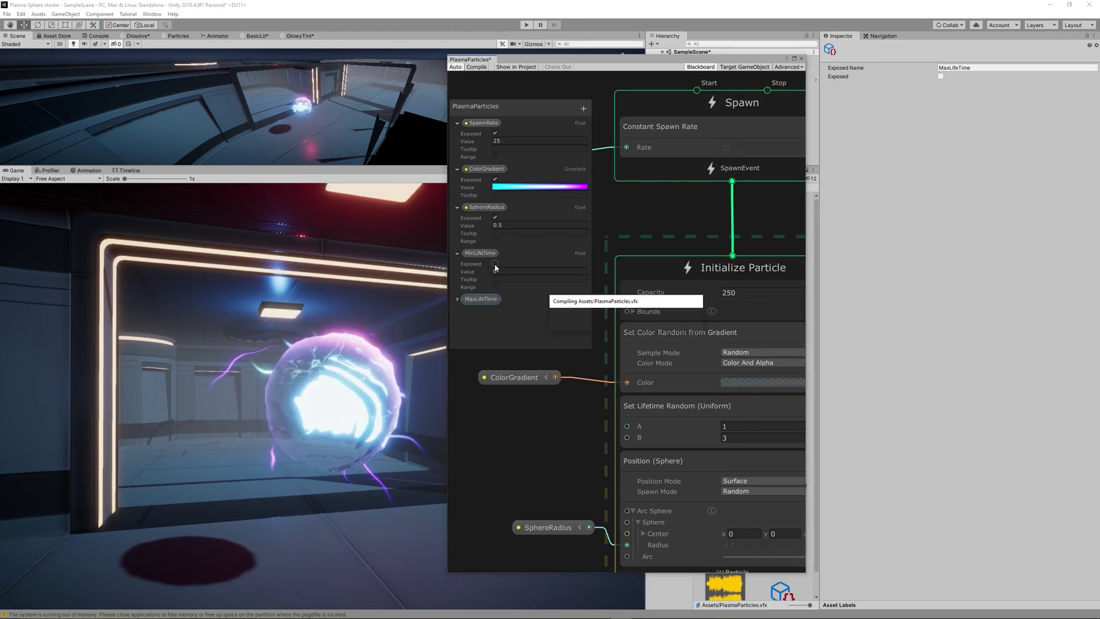
pyautogui.click(457, 299)
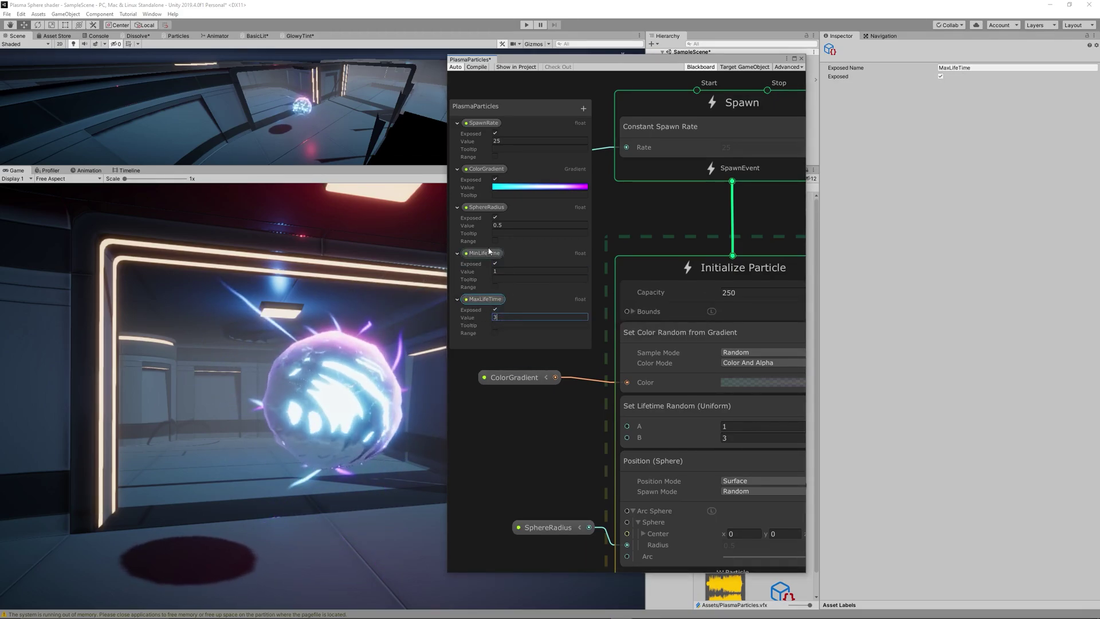
# - Connect MinLifeTime to input A and MaxLifeTime to input B of the Set Lifetime Random block, with both nodes aligned
pyautogui.moveTo(484, 252); pyautogui.dragTo(626, 426)
pyautogui.moveTo(484, 298); pyautogui.dragTo(626, 437)
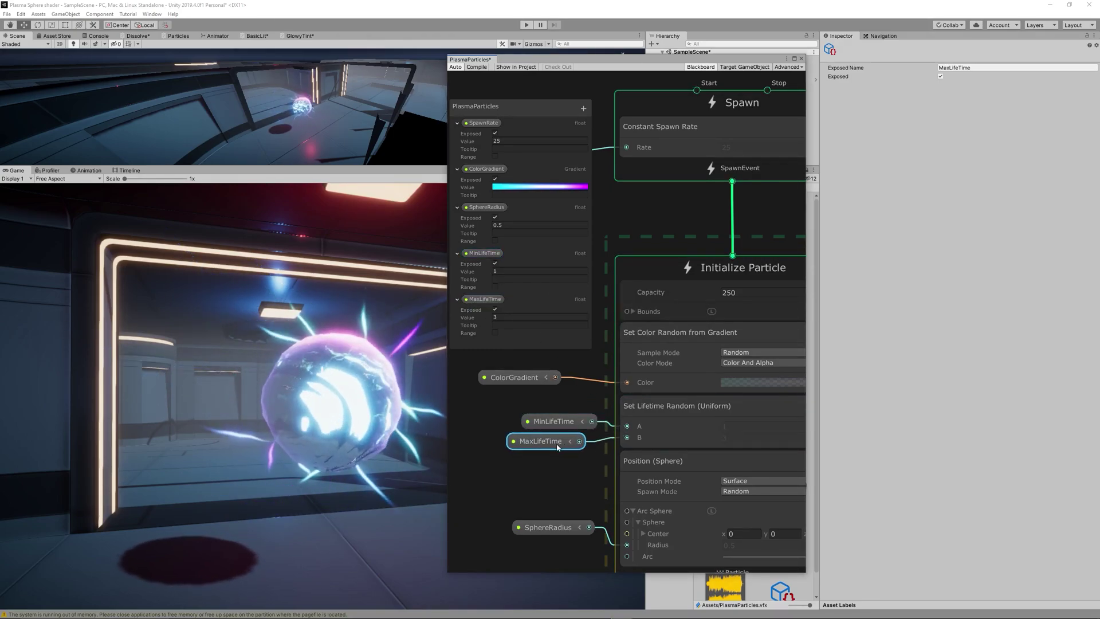
pyautogui.moveTo(540, 422); pyautogui.dragTo(526, 423)
pyautogui.click(535, 493)
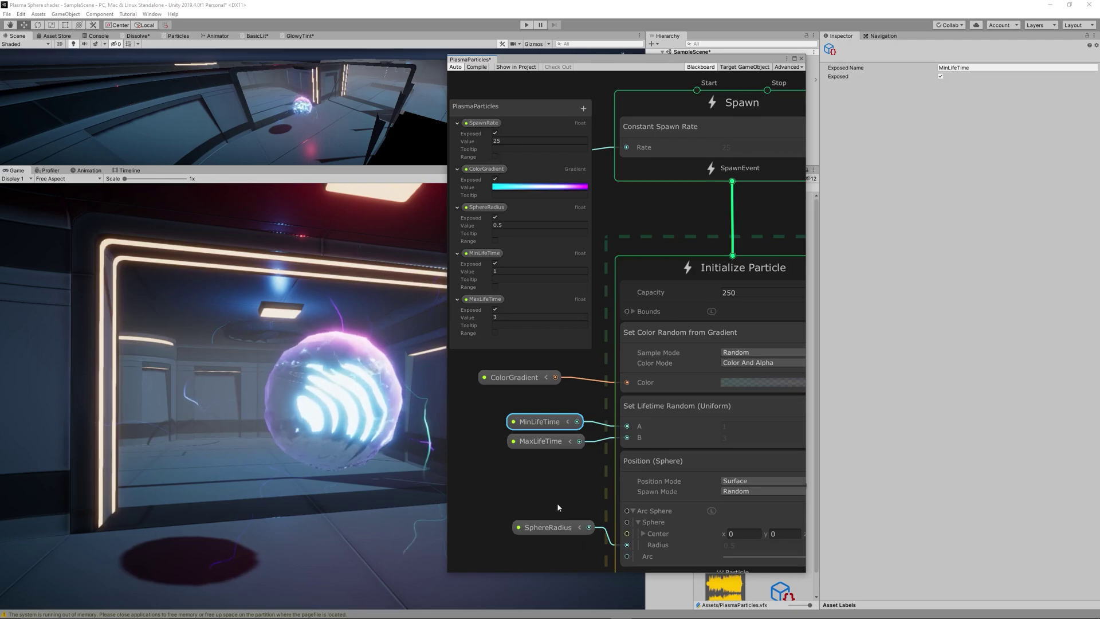
# - Set the Strip Capacity of the Initialize Particle Strip context to 250
pyautogui.moveTo(557, 504); pyautogui.dragTo(539, 413, button='middle')
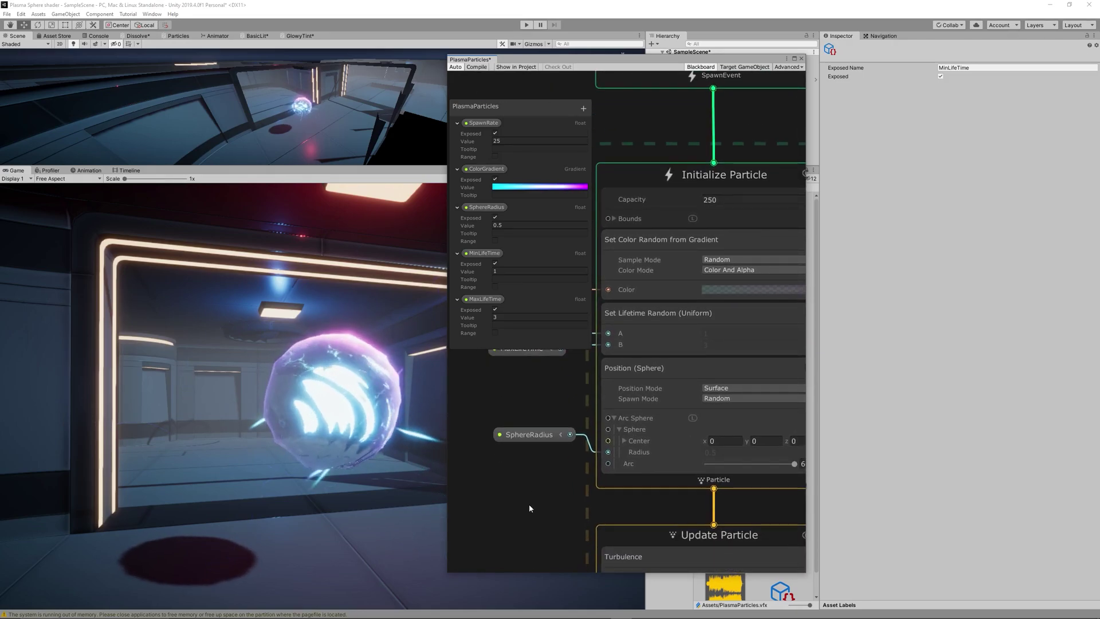
pyautogui.moveTo(527, 504); pyautogui.dragTo(671, 433, button='middle')
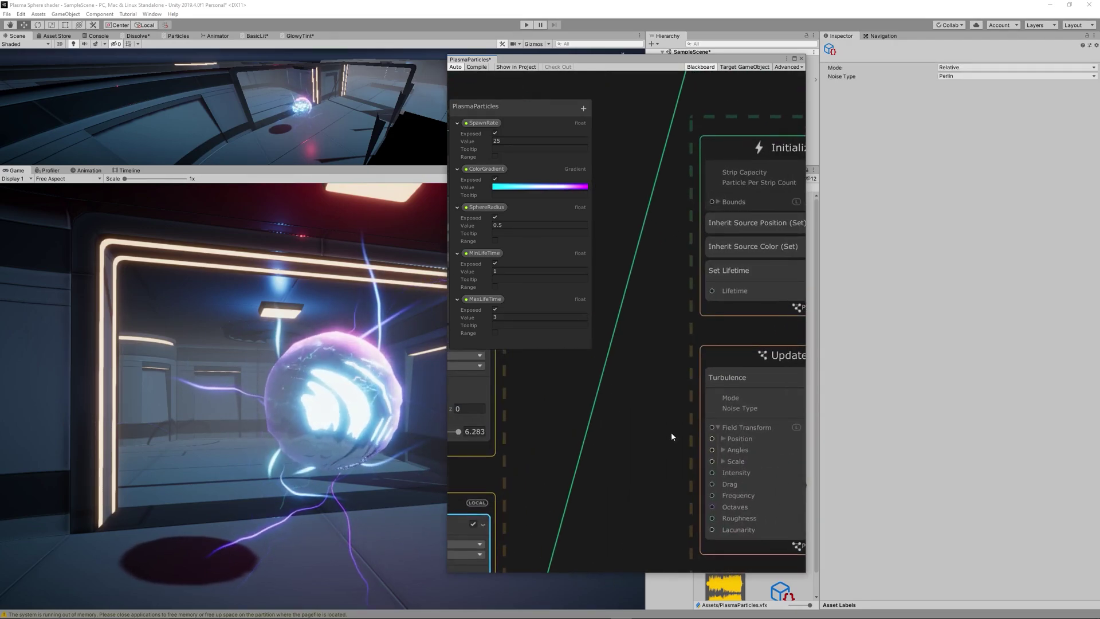
pyautogui.moveTo(682, 393); pyautogui.dragTo(578, 493, button='middle')
pyautogui.scroll(5, 681, 292)
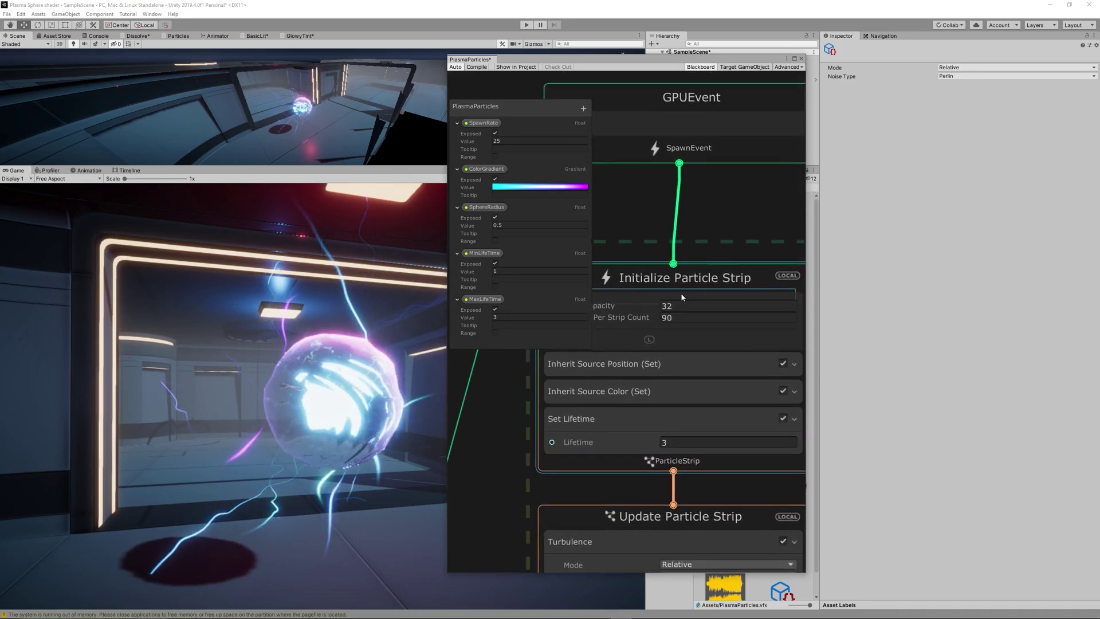
pyautogui.scroll(2, 714, 365)
pyautogui.click(692, 389)
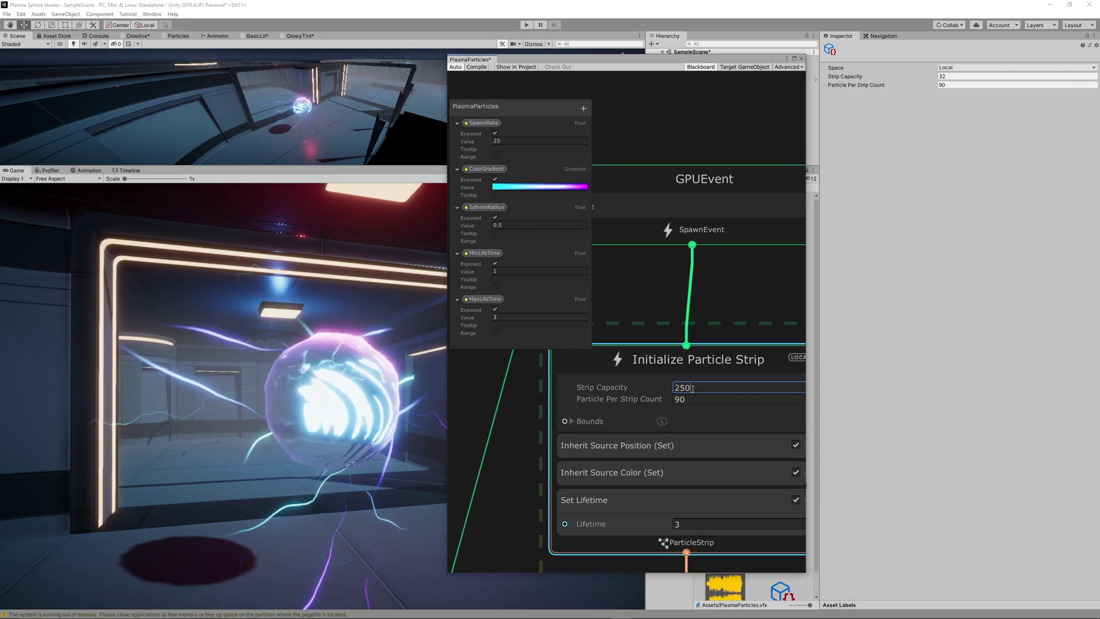
# - Add a Conform to Sphere block to the Update Particle Strip context
pyautogui.scroll(-2, 693, 389)
pyautogui.moveTo(713, 571); pyautogui.dragTo(670, 360, button='middle')
pyautogui.press('space')
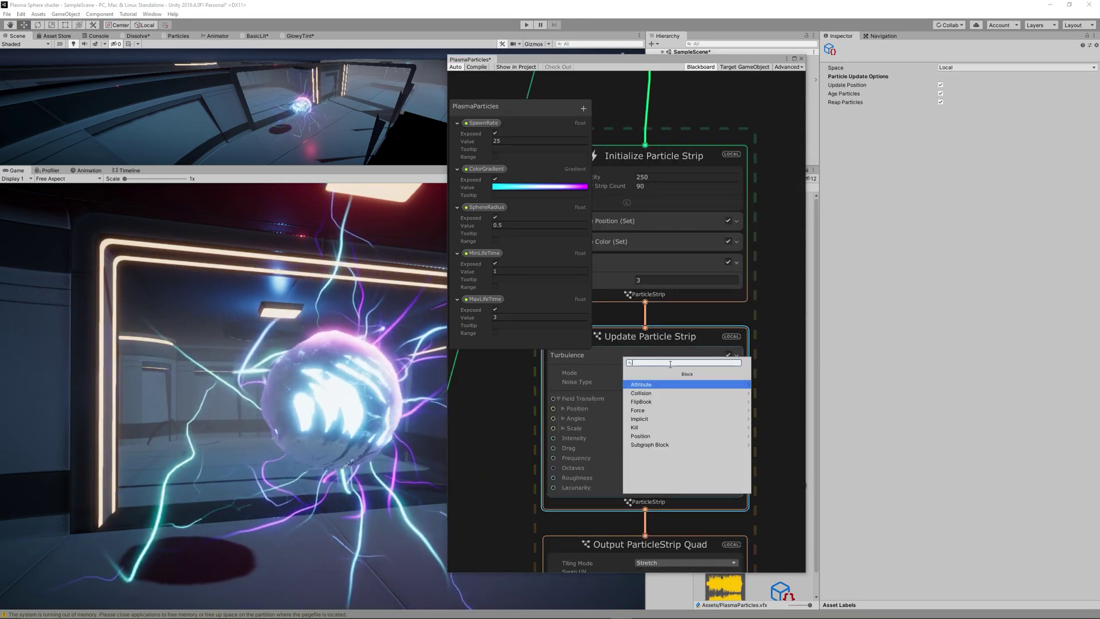
pyautogui.write('conf')
pyautogui.press('Down')
pyautogui.press('Return')
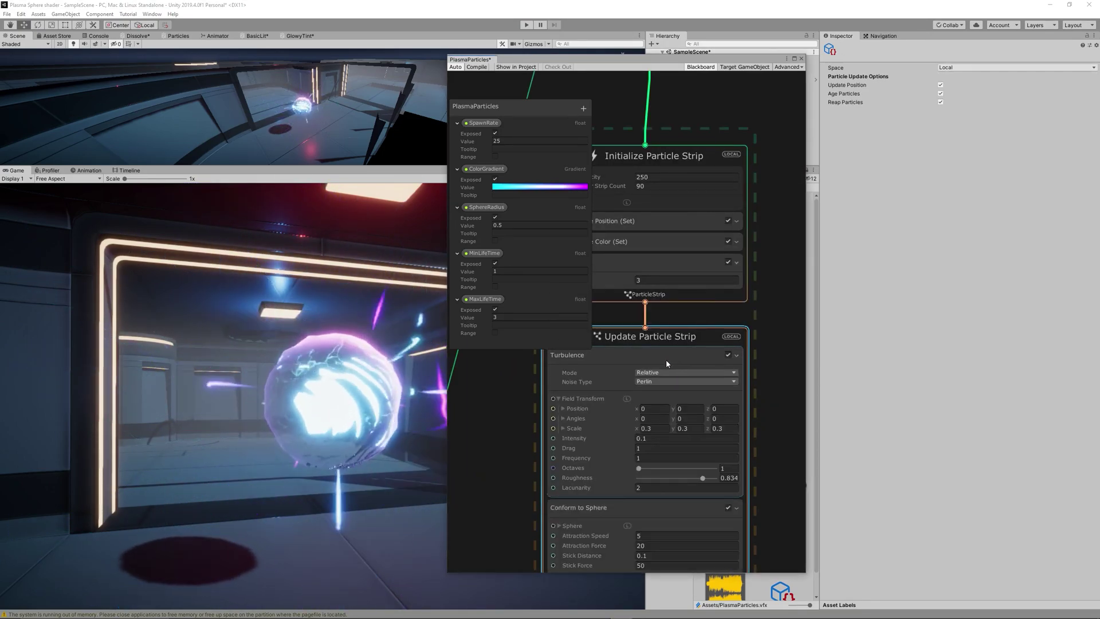
# - Collapse the MinLifeTime, SphereRadius, ColorGradient and SpawnRate properties in the blackboard
pyautogui.scroll(-2, 773, 398)
pyautogui.scroll(4, 648, 399)
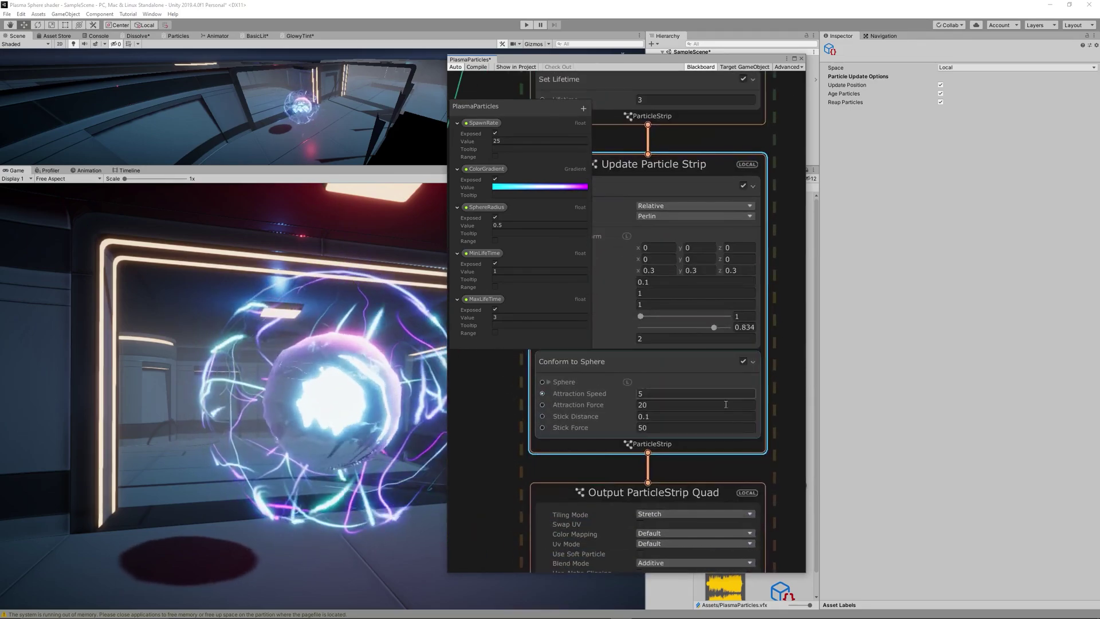
pyautogui.click(457, 253)
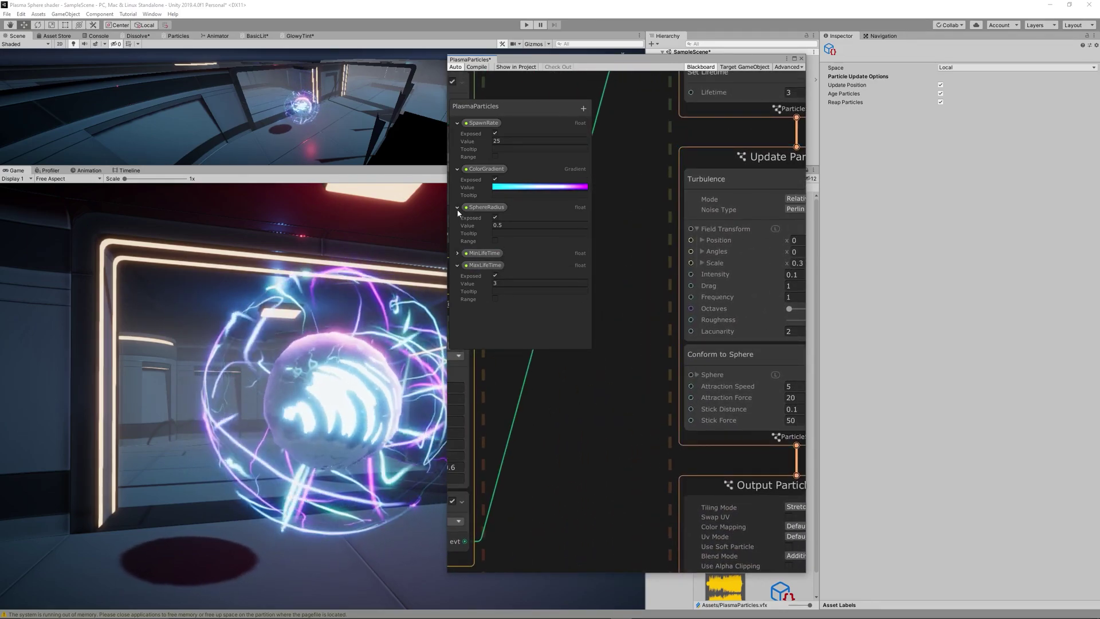
pyautogui.click(457, 207)
pyautogui.click(458, 169)
pyautogui.click(458, 123)
pyautogui.moveTo(617, 413); pyautogui.dragTo(553, 438, button='middle')
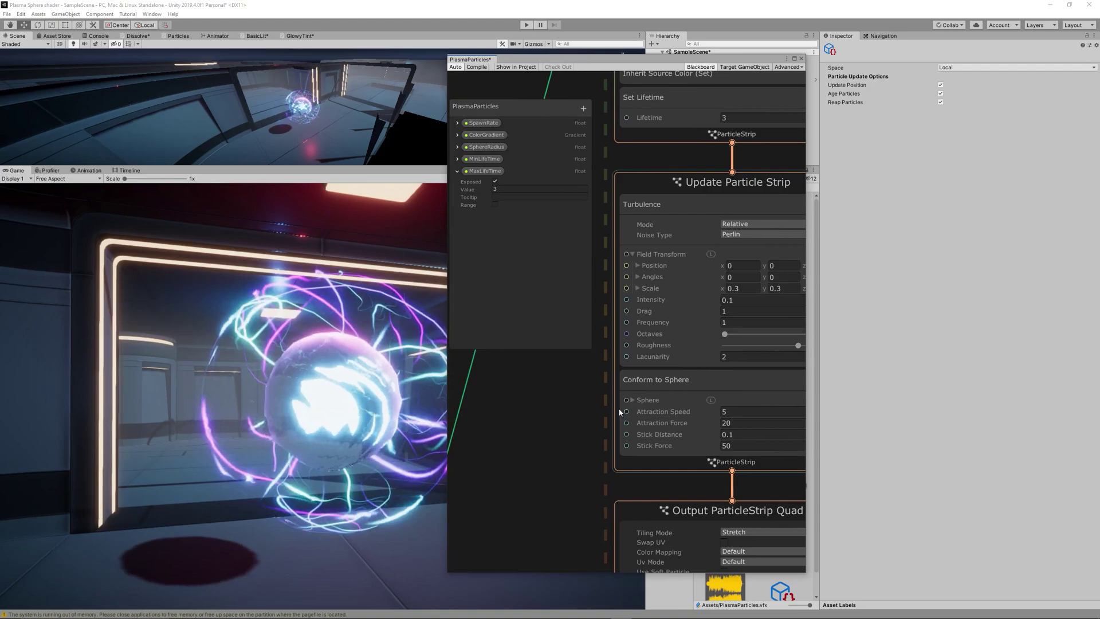
# - Expand the Sphere input of the Conform to Sphere block
pyautogui.click(632, 400)
pyautogui.click(638, 412)
pyautogui.click(638, 412)
pyautogui.click(632, 400)
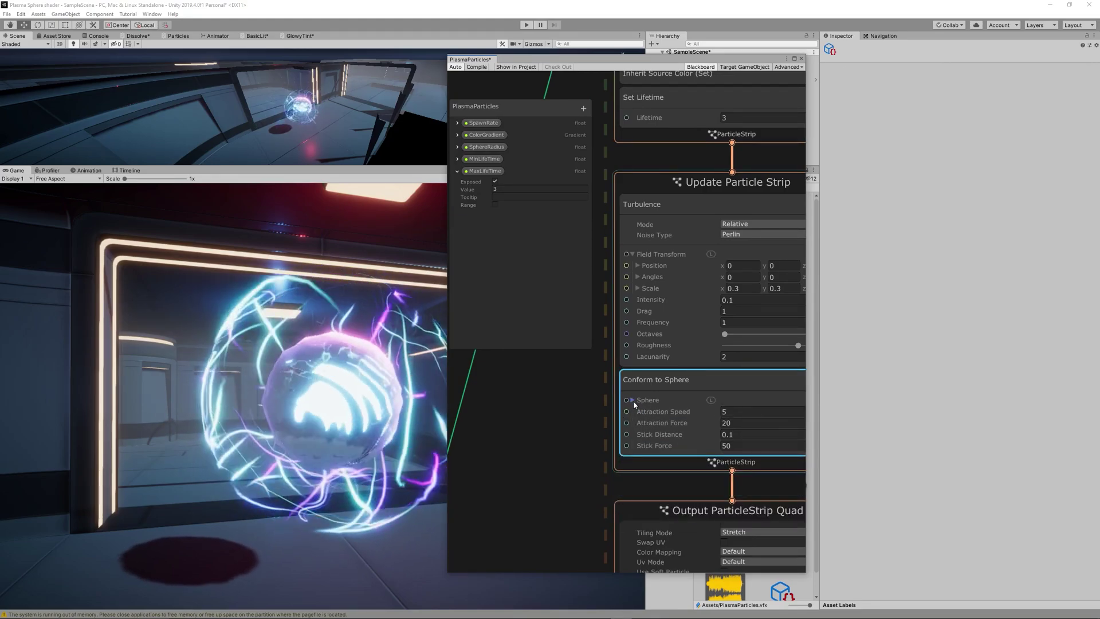
pyautogui.click(632, 400)
# - Add a float property named ConformSphereSize to the blackboard
pyautogui.click(583, 109)
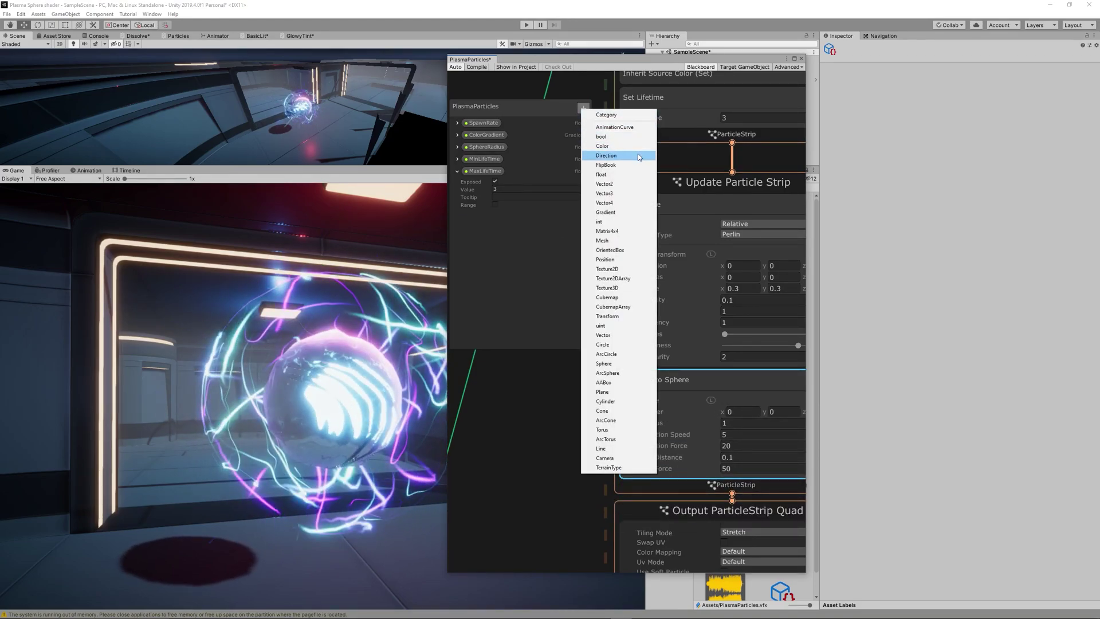
pyautogui.click(602, 175)
pyautogui.doubleClick(497, 219)
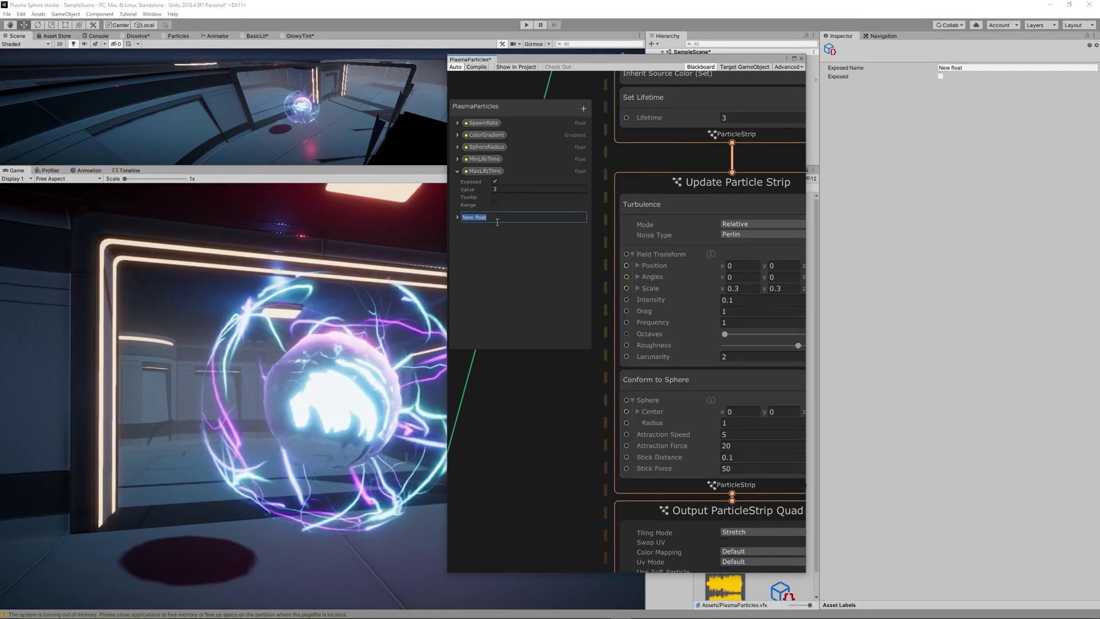
pyautogui.write('ConformSp')
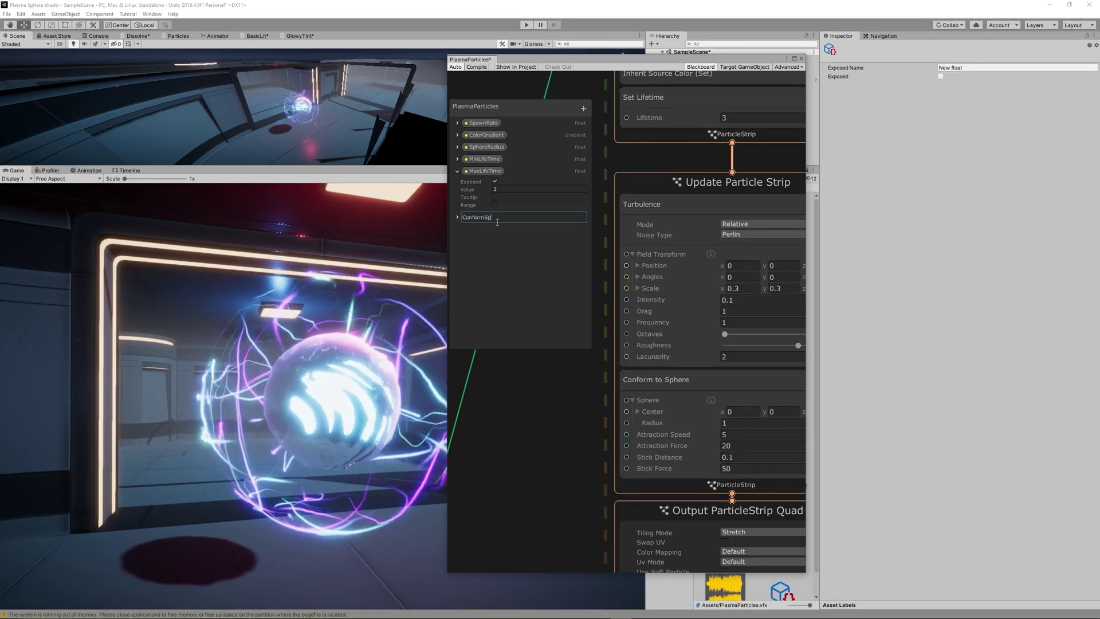
pyautogui.write('hereSize')
pyautogui.press('Return')
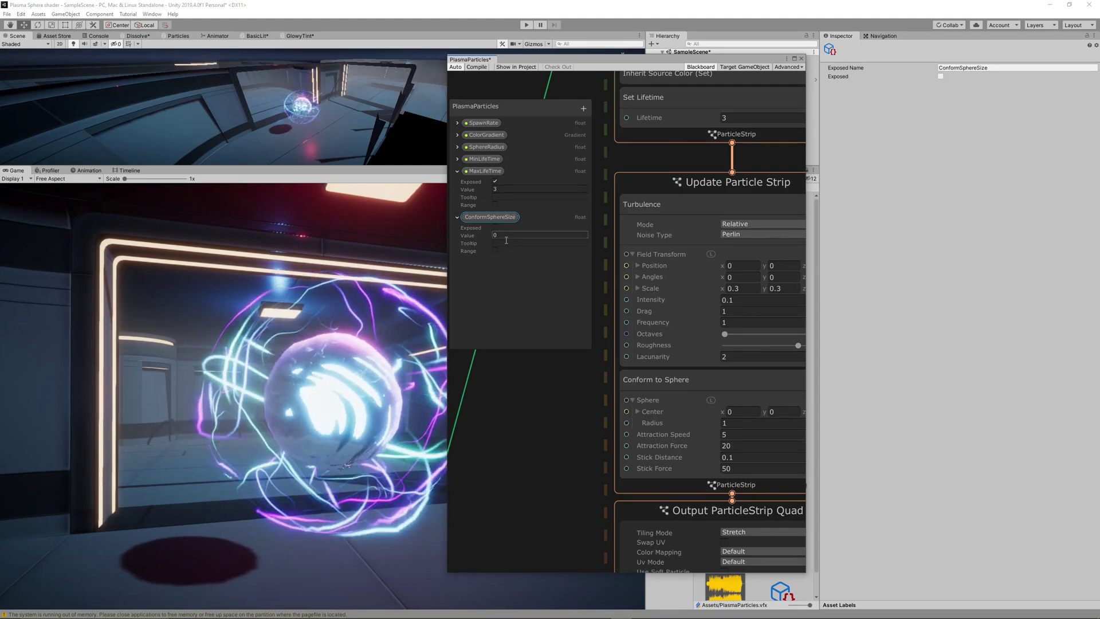
# - Expose ConformSphereSize with a value of 0.7 and connect it to the sphere Radius of the Conform to Sphere block
pyautogui.click(495, 228)
pyautogui.moveTo(490, 217); pyautogui.dragTo(626, 423)
pyautogui.moveTo(573, 388); pyautogui.dragTo(545, 395)
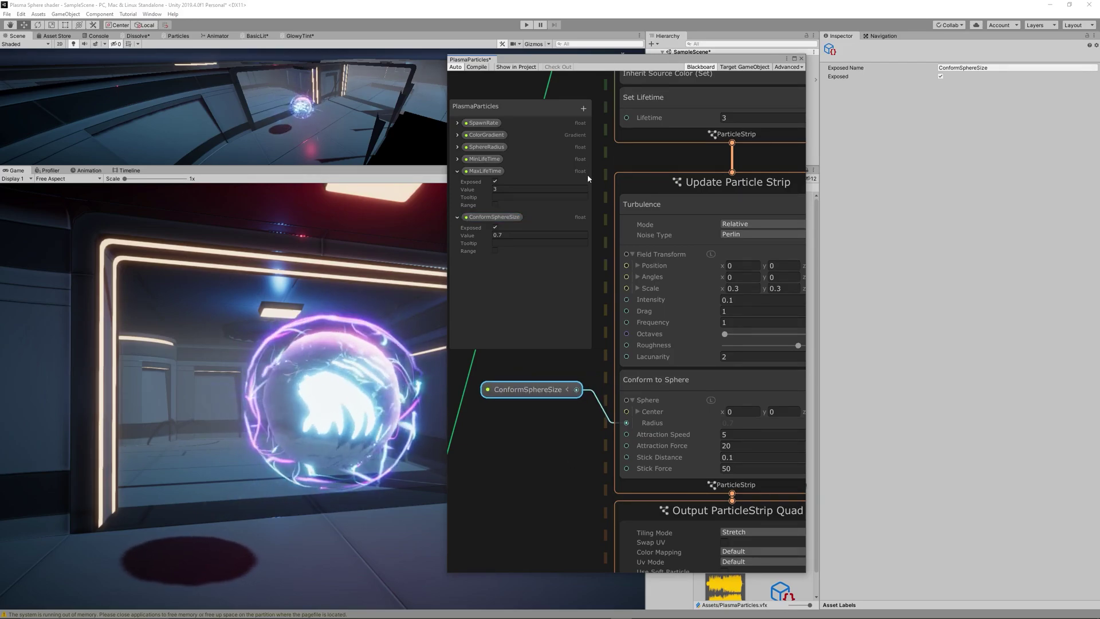
# - Add two float properties named AttractionSpeed and AttractionForce to the blackboard
pyautogui.click(583, 108)
pyautogui.click(613, 175)
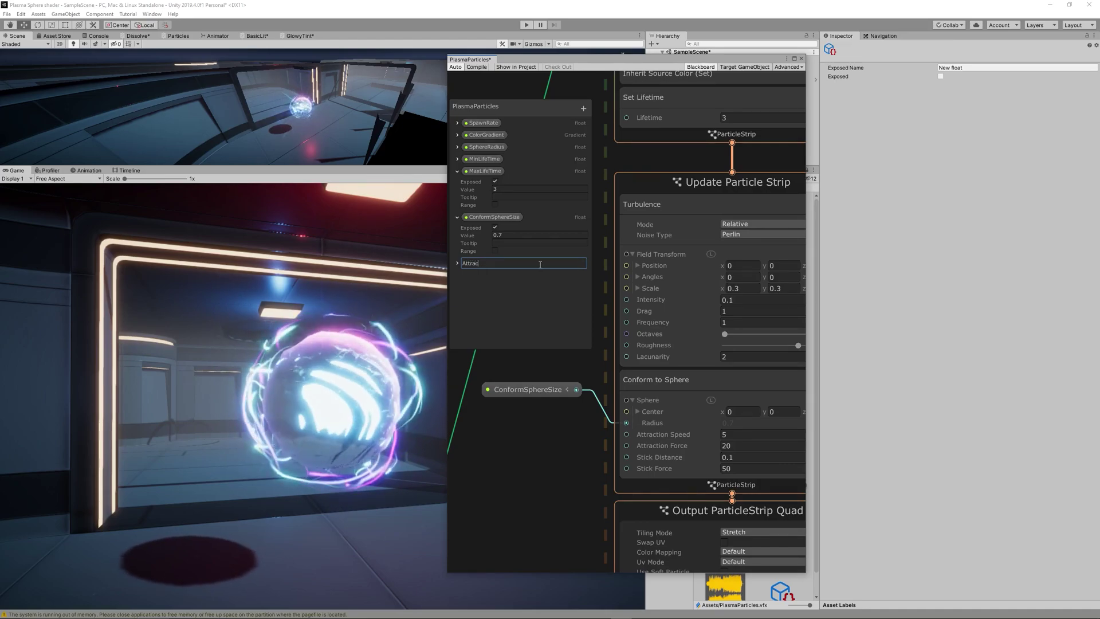
pyautogui.write('AttractionSpeed')
pyautogui.press('Return')
pyautogui.click(583, 109)
pyautogui.click(613, 178)
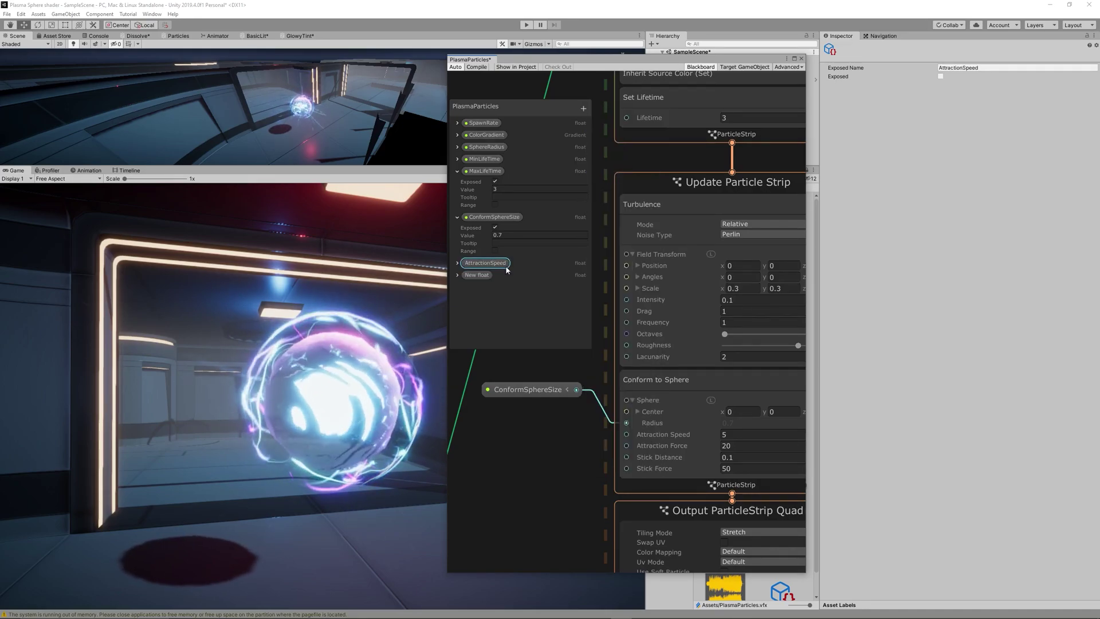
pyautogui.doubleClick(482, 276)
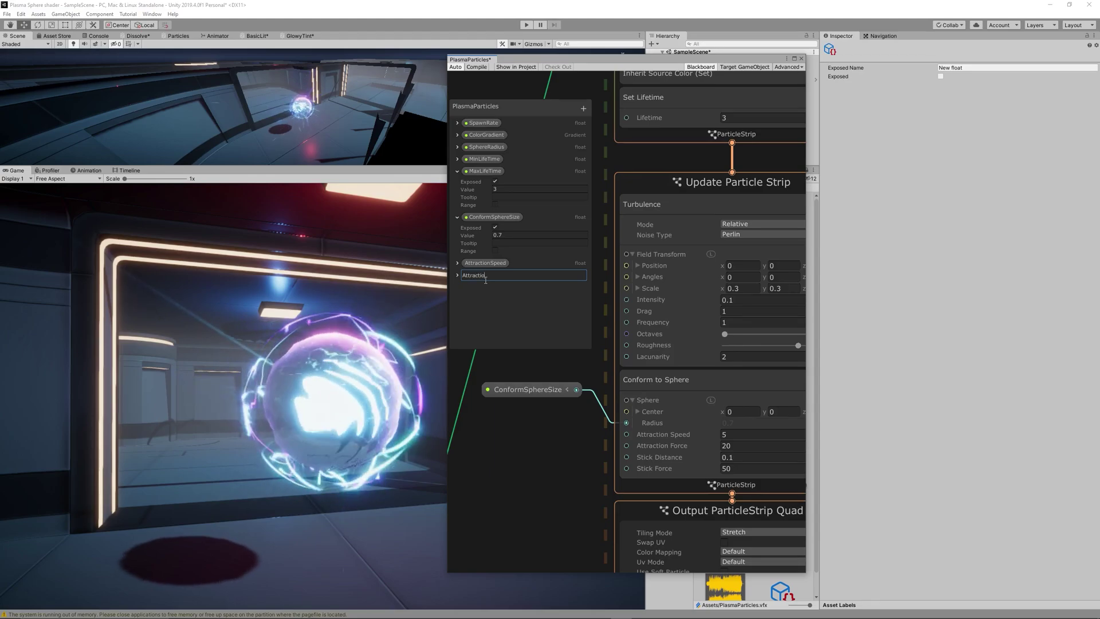
pyautogui.write('AttractionForce')
pyautogui.press('Return')
# - Add two float properties named StickDistance and StickForce to the blackboard
pyautogui.click(583, 109)
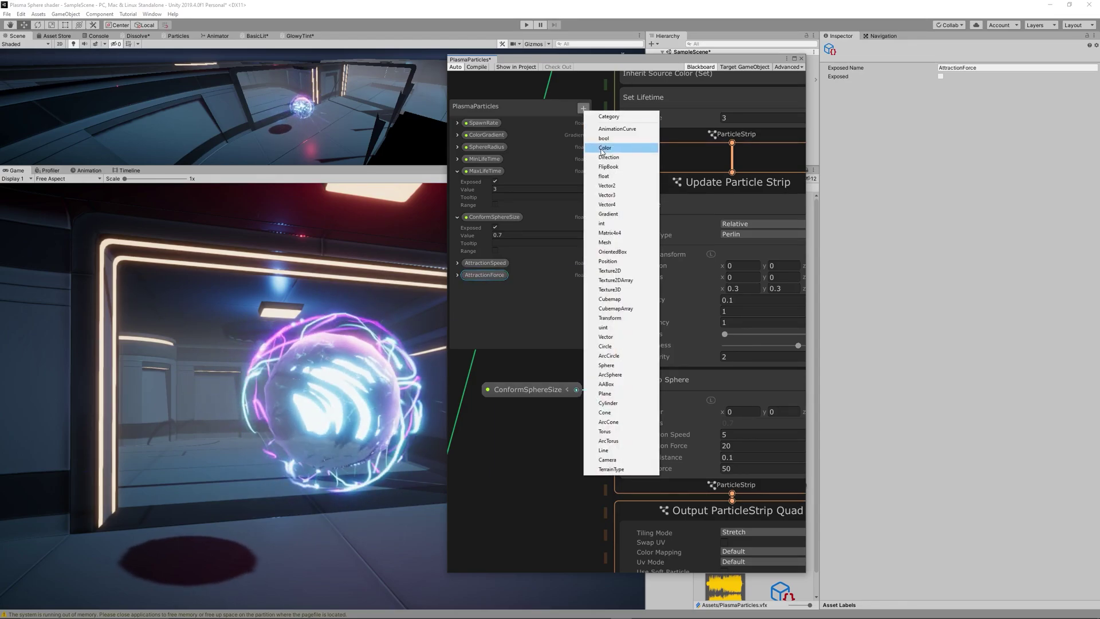
pyautogui.click(613, 177)
pyautogui.doubleClick(482, 287)
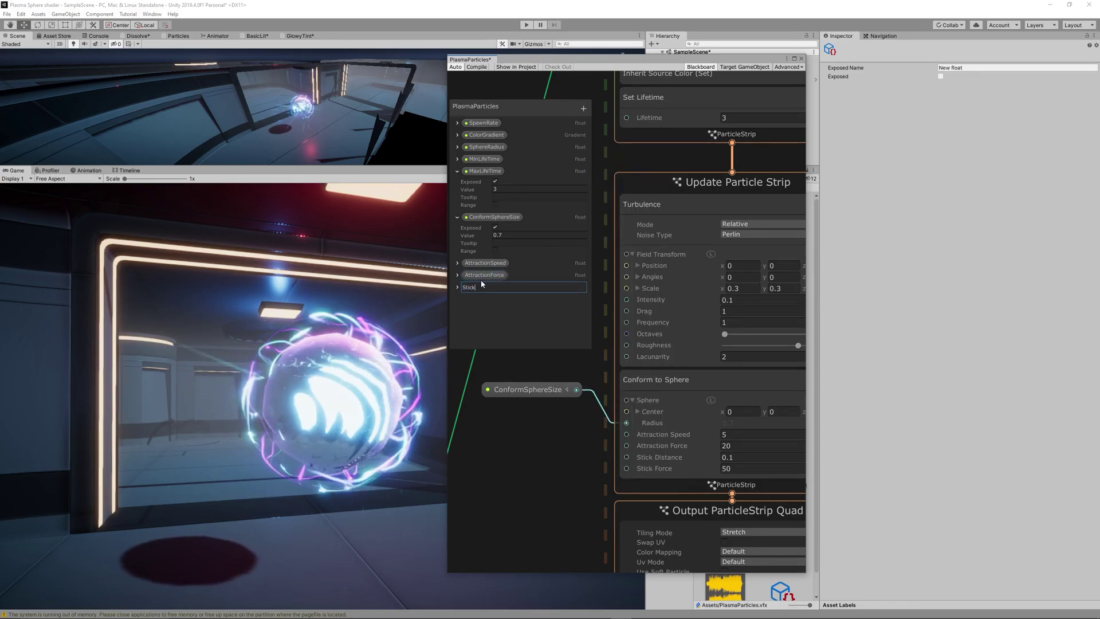
pyautogui.press('Return')
pyautogui.click(583, 108)
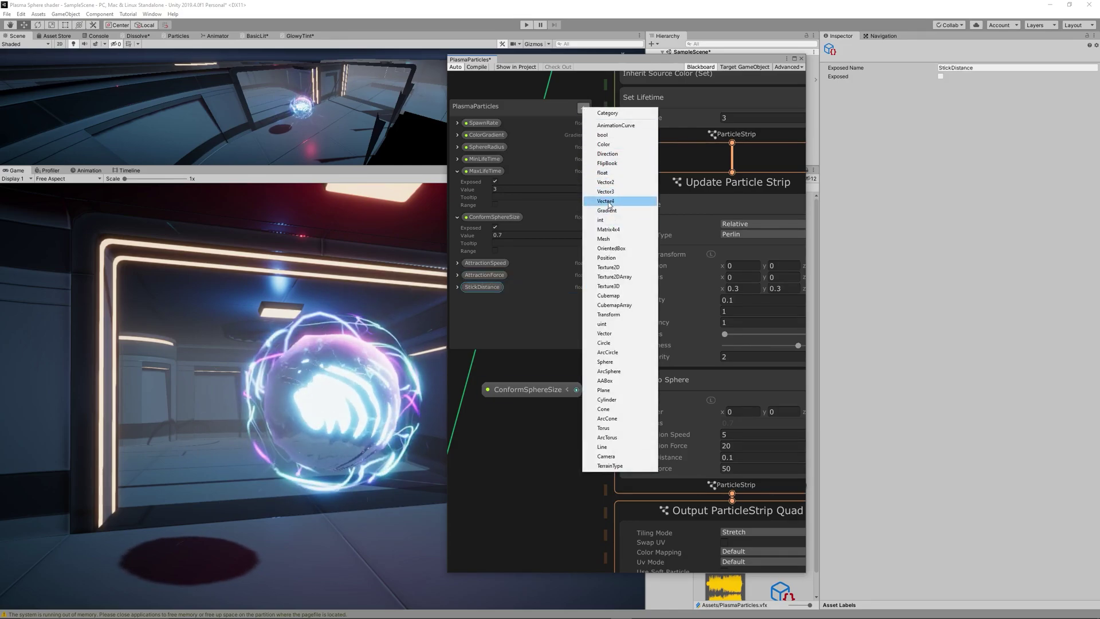
pyautogui.click(614, 177)
pyautogui.doubleClick(483, 300)
pyautogui.write('StickForce')
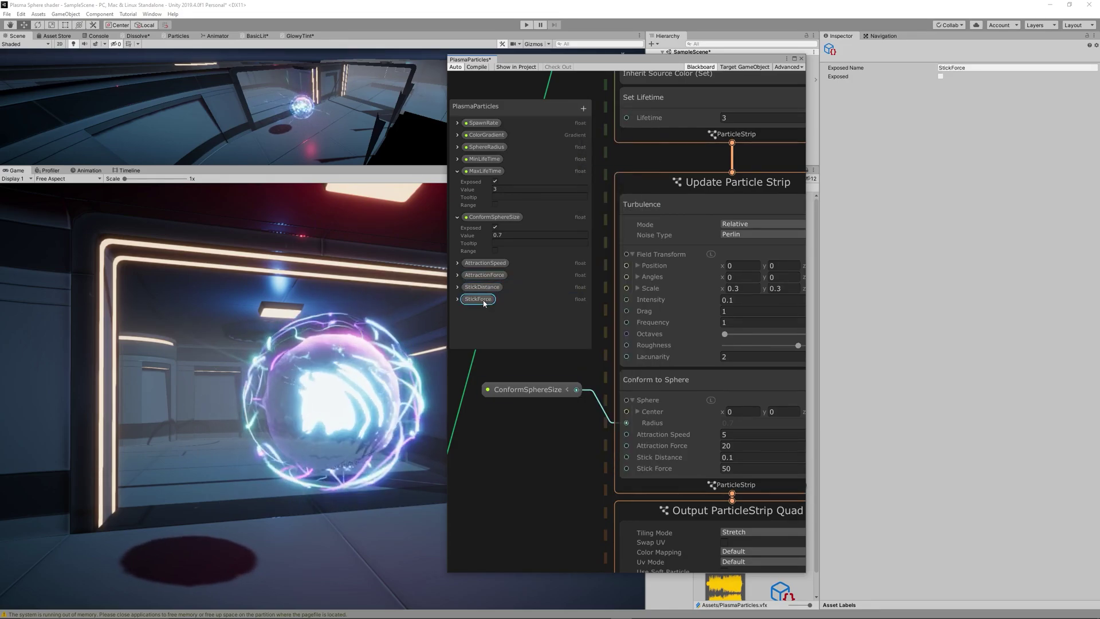
pyautogui.press('Return')
# - Expose AttractionSpeed with a value of 5 and AttractionForce with a value of 20
pyautogui.click(458, 262)
pyautogui.click(504, 281)
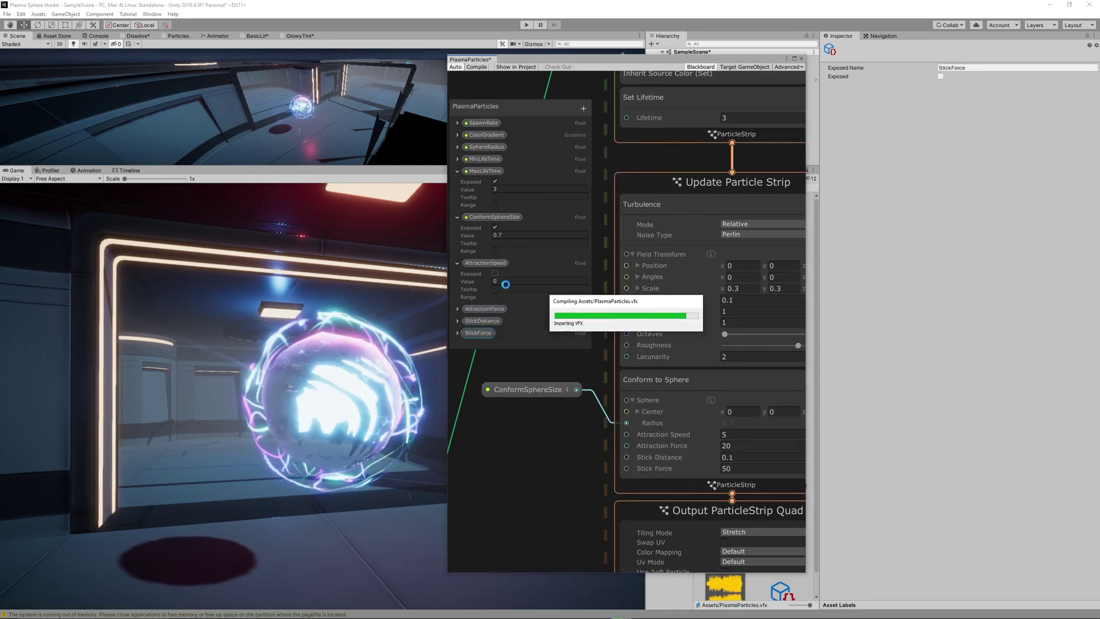
pyautogui.click(457, 308)
pyautogui.scroll(-2, 493, 321)
# - Expose StickDistance with a value of 0.1 and StickForce with a value of 50
pyautogui.click(458, 297)
pyautogui.click(493, 315)
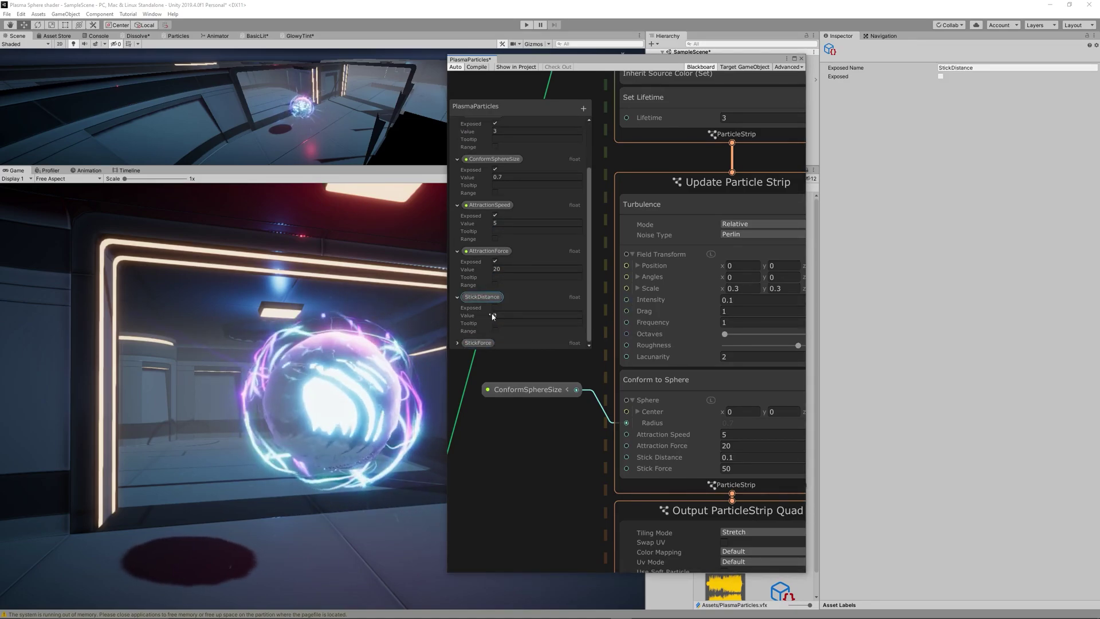
pyautogui.click(495, 308)
pyautogui.click(502, 315)
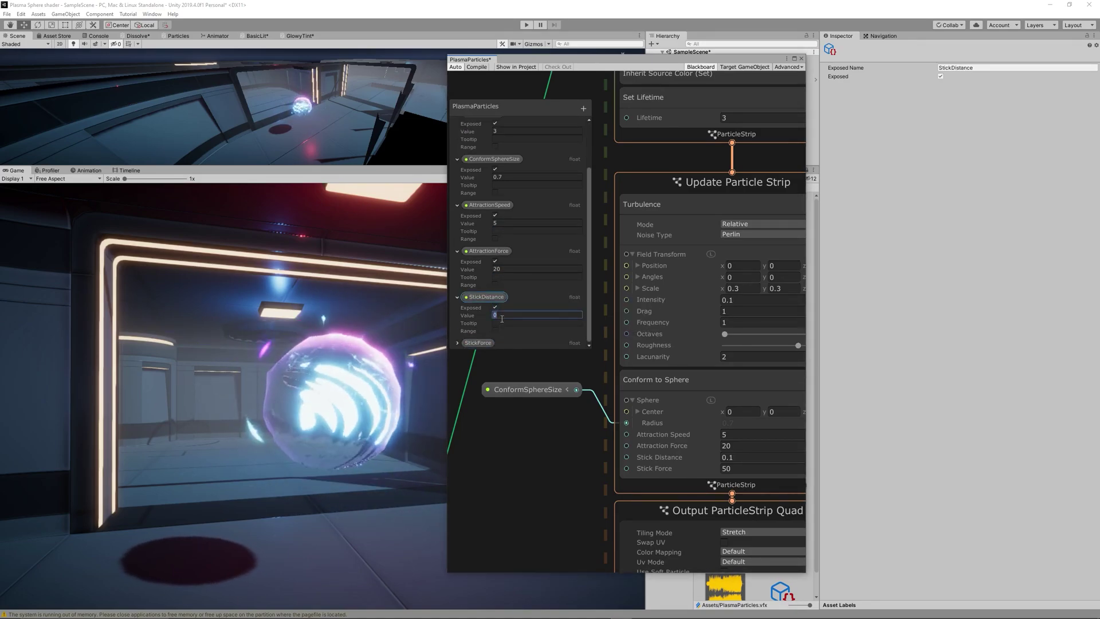
pyautogui.write('0.1')
pyautogui.click(457, 342)
pyautogui.scroll(-1, 465, 344)
pyautogui.click(481, 309)
pyautogui.click(502, 327)
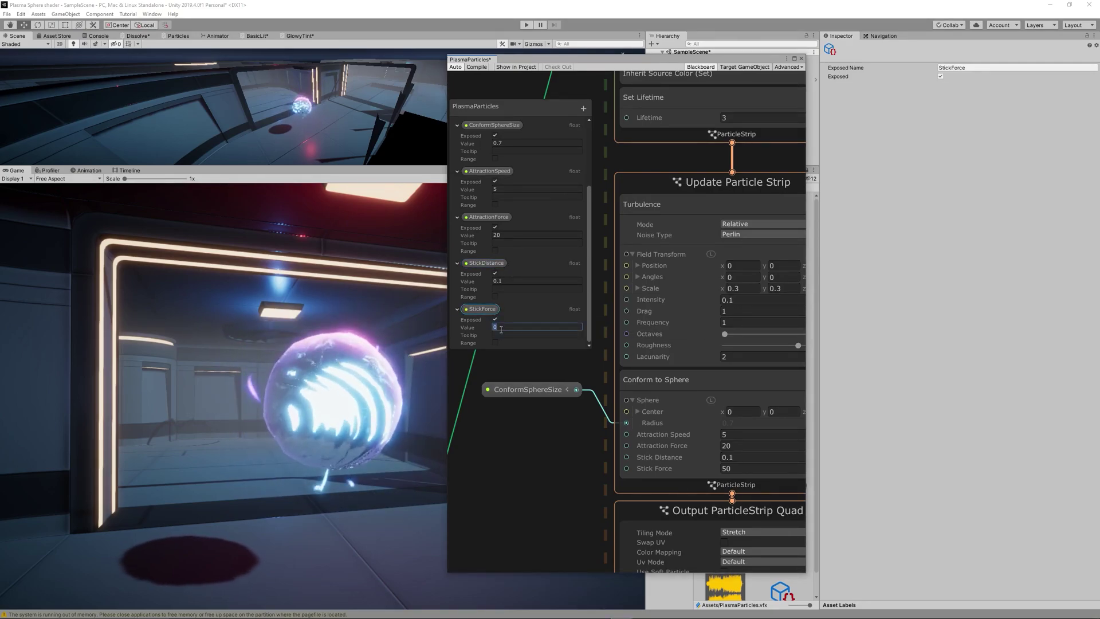
pyautogui.write('50')
# - Connect AttractionSpeed, AttractionForce, StickDistance and StickForce to their matching inputs on the Conform to Sphere block
pyautogui.moveTo(488, 170); pyautogui.dragTo(626, 434)
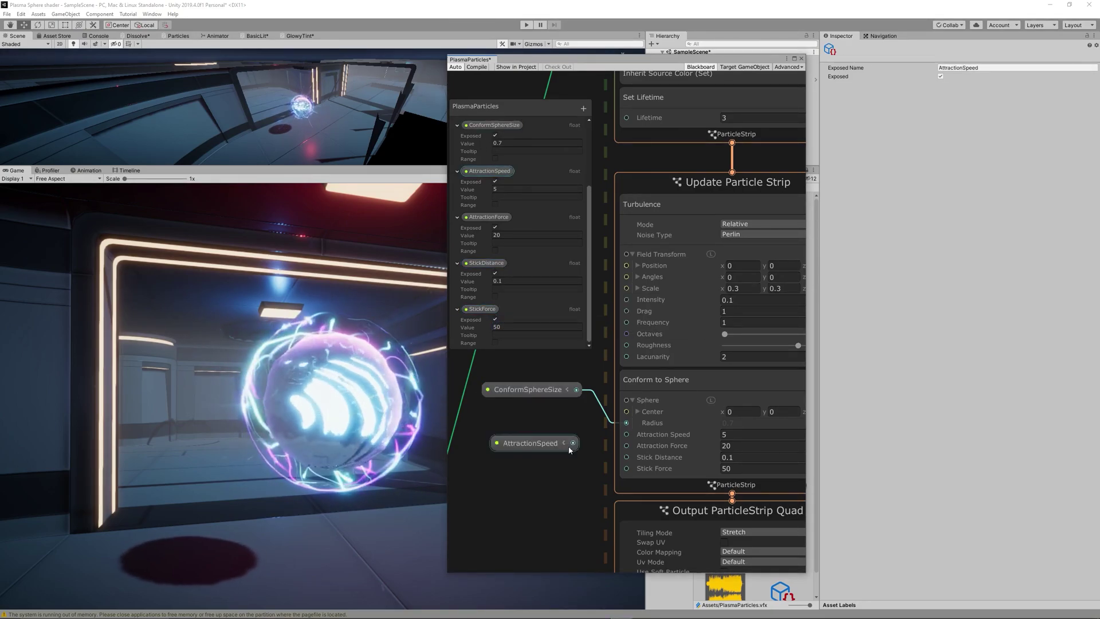
pyautogui.moveTo(488, 217); pyautogui.dragTo(626, 445)
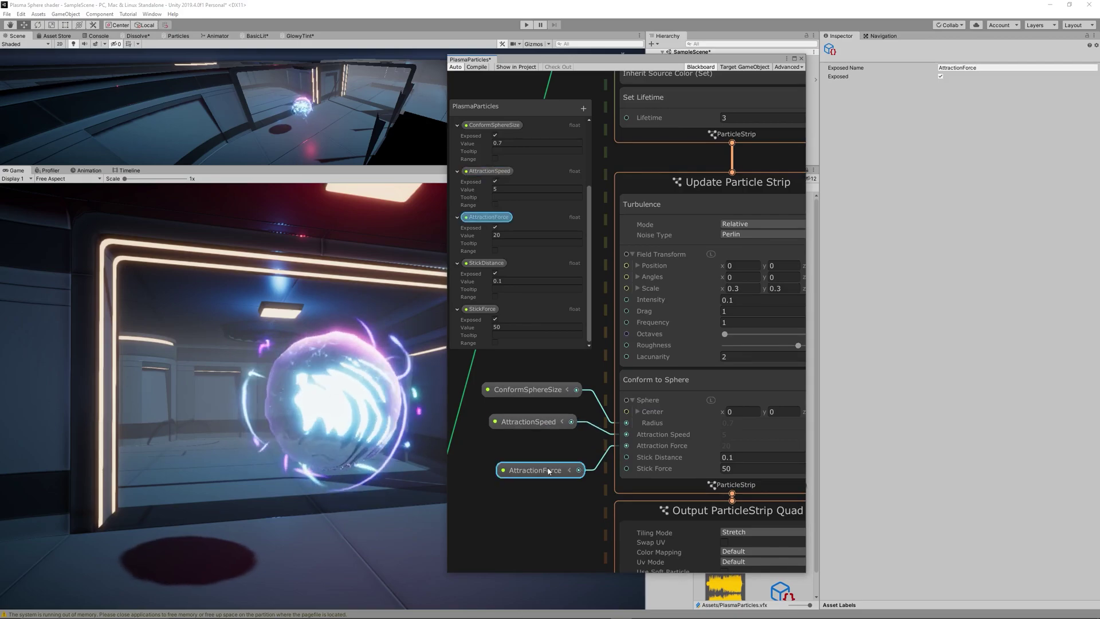
pyautogui.moveTo(485, 262); pyautogui.dragTo(626, 456)
pyautogui.moveTo(482, 309); pyautogui.dragTo(626, 468)
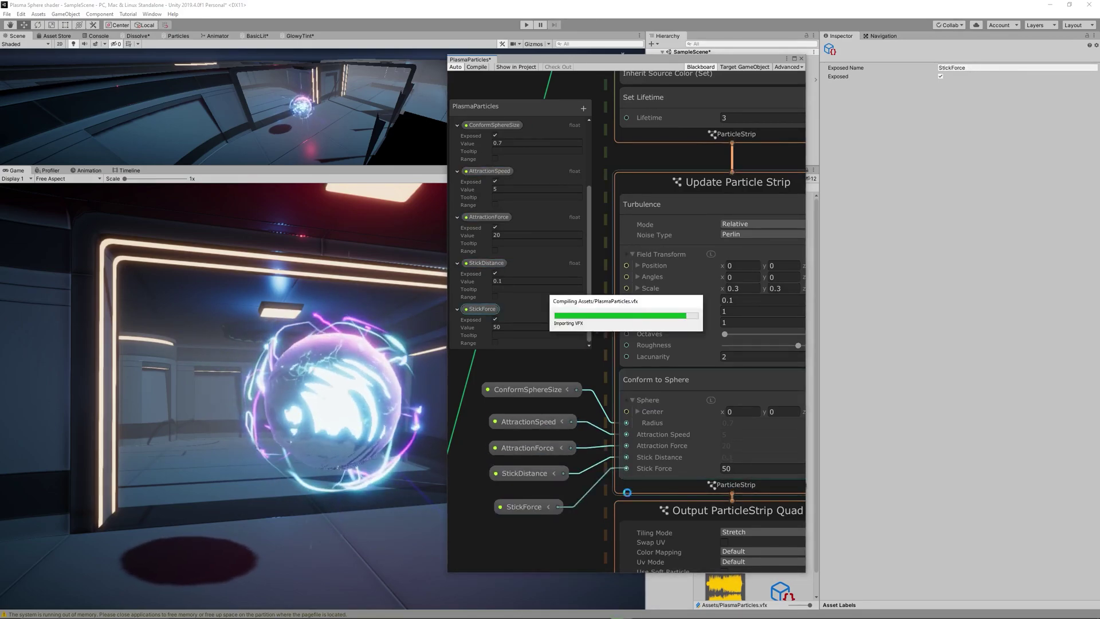
# - Close the graph and override StickForce to 10 and StickDistance to 0.2 on the PlasmaParticles object in the scene
pyautogui.click(802, 59)
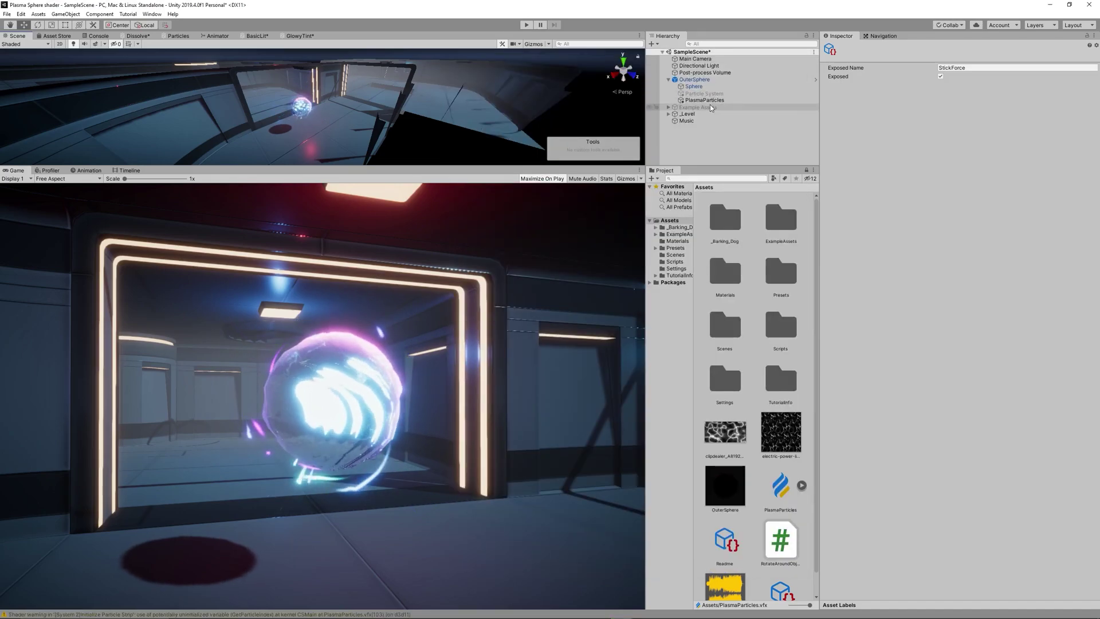
pyautogui.click(710, 100)
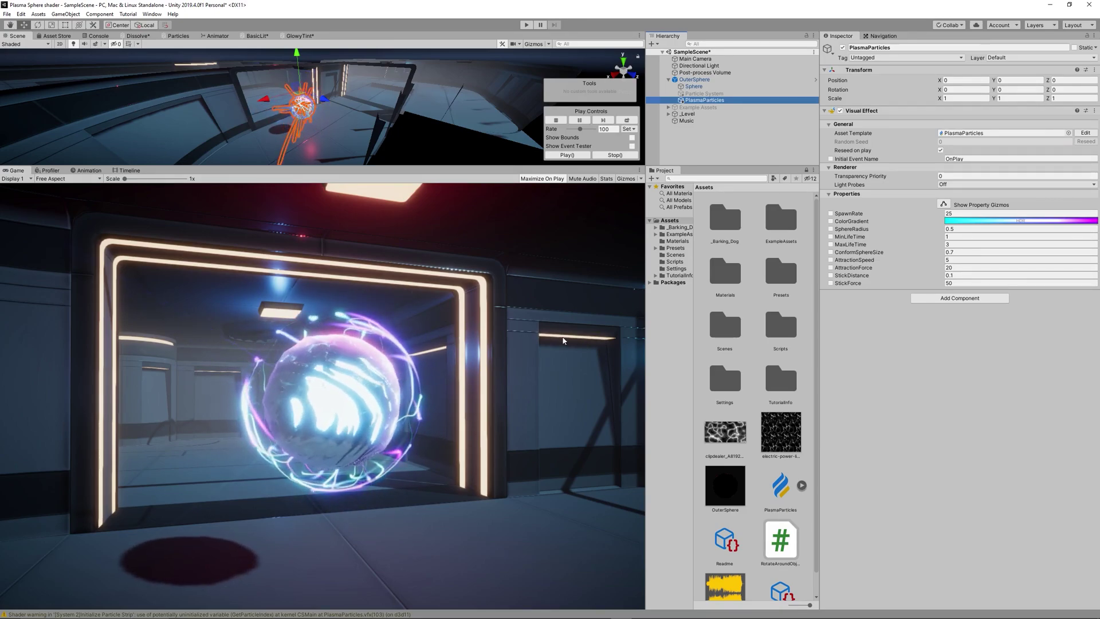
pyautogui.click(960, 284)
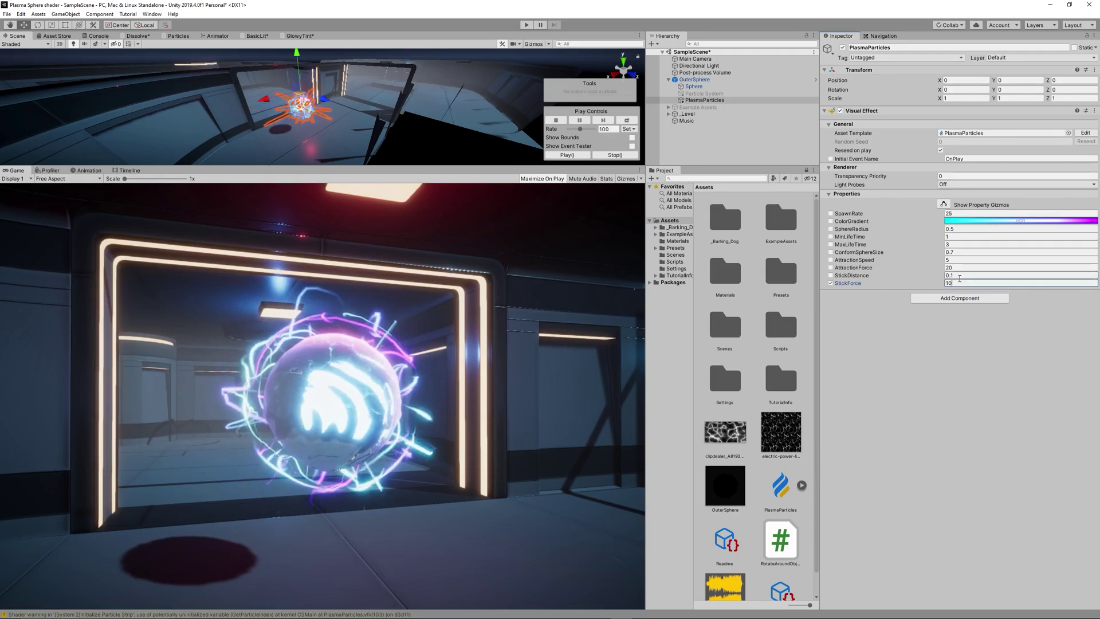
pyautogui.click(956, 276)
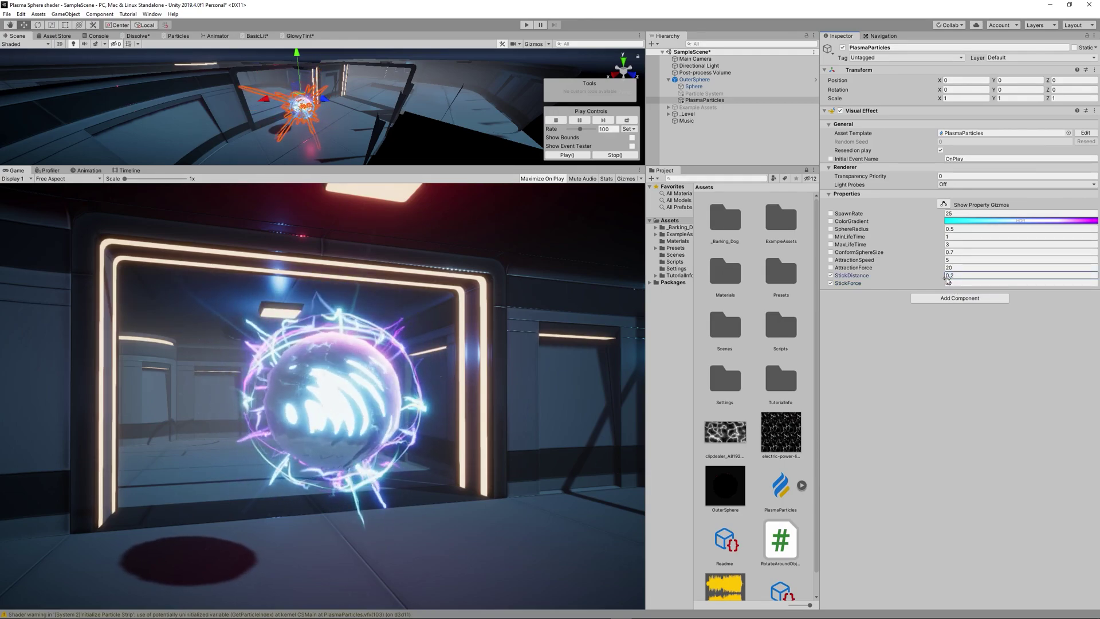
# - Try negative StickDistance values on the PlasmaParticles object, and settle on a StickDistance of 0.1
pyautogui.moveTo(944, 280); pyautogui.dragTo(936, 282)
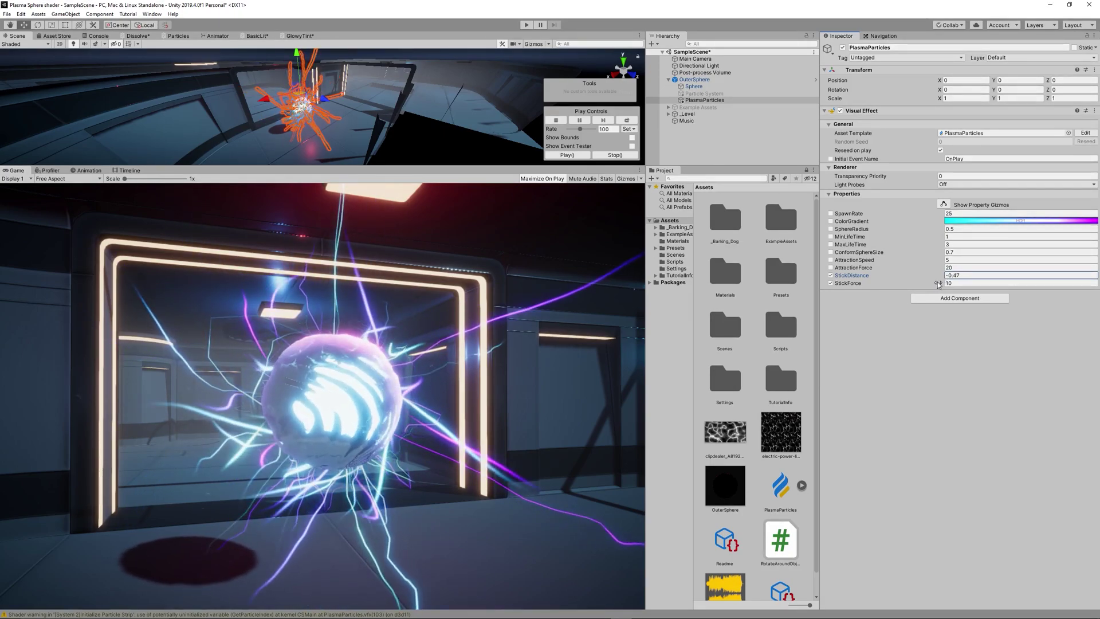
pyautogui.click(968, 269)
pyautogui.click(968, 275)
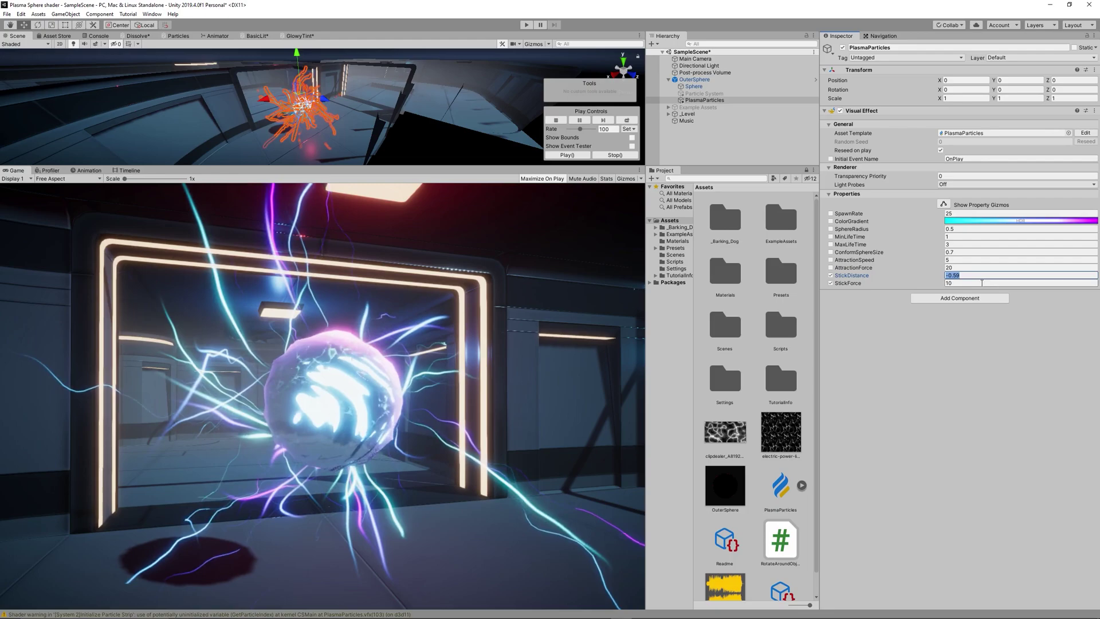
pyautogui.write('0.1')
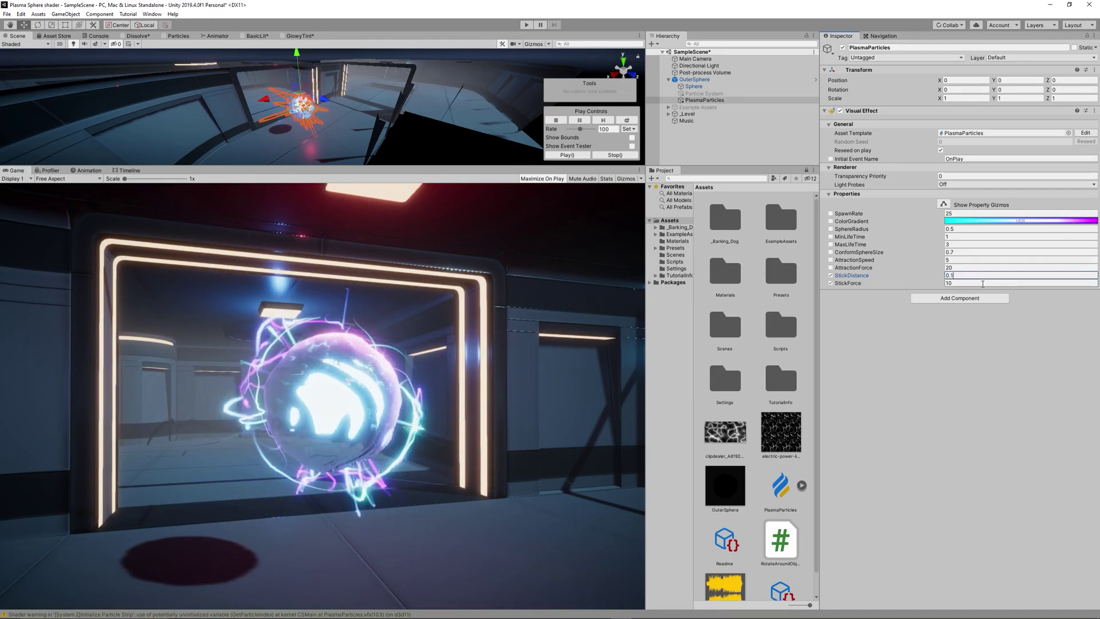
pyautogui.click(964, 278)
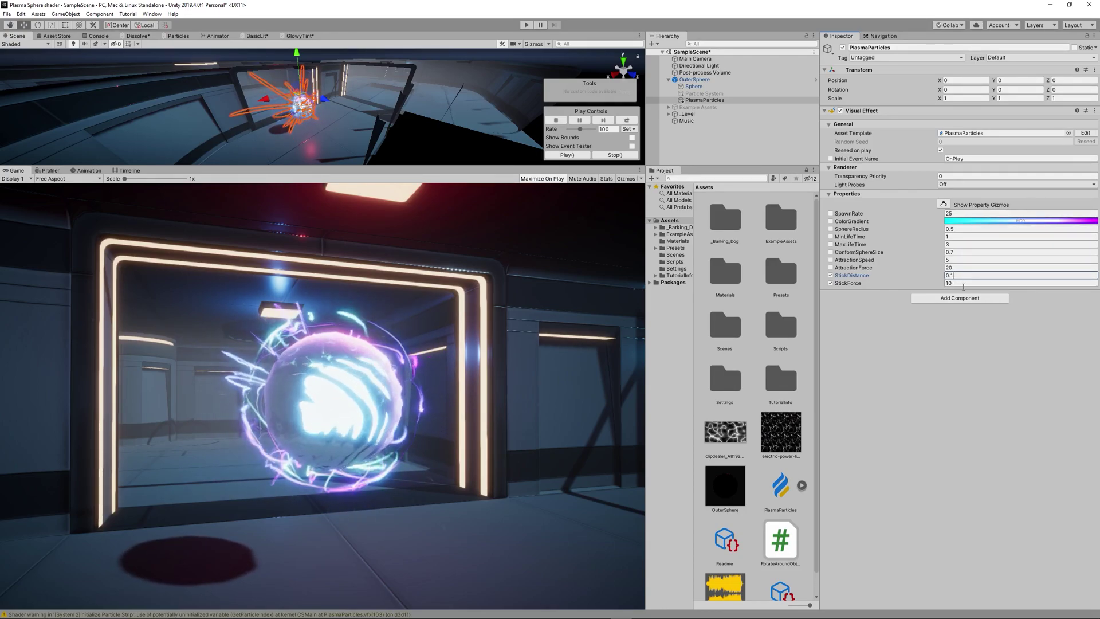
# - Try a StickForce of 0 on the PlasmaParticles object, and settle on a StickForce of 50
pyautogui.click(963, 285)
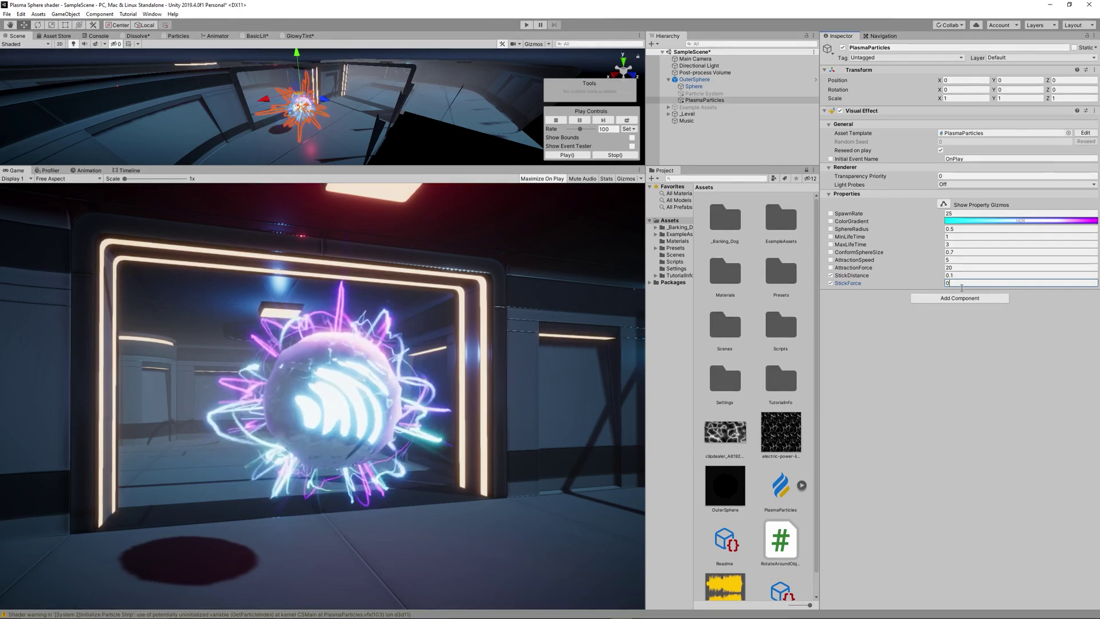
pyautogui.doubleClick(962, 288)
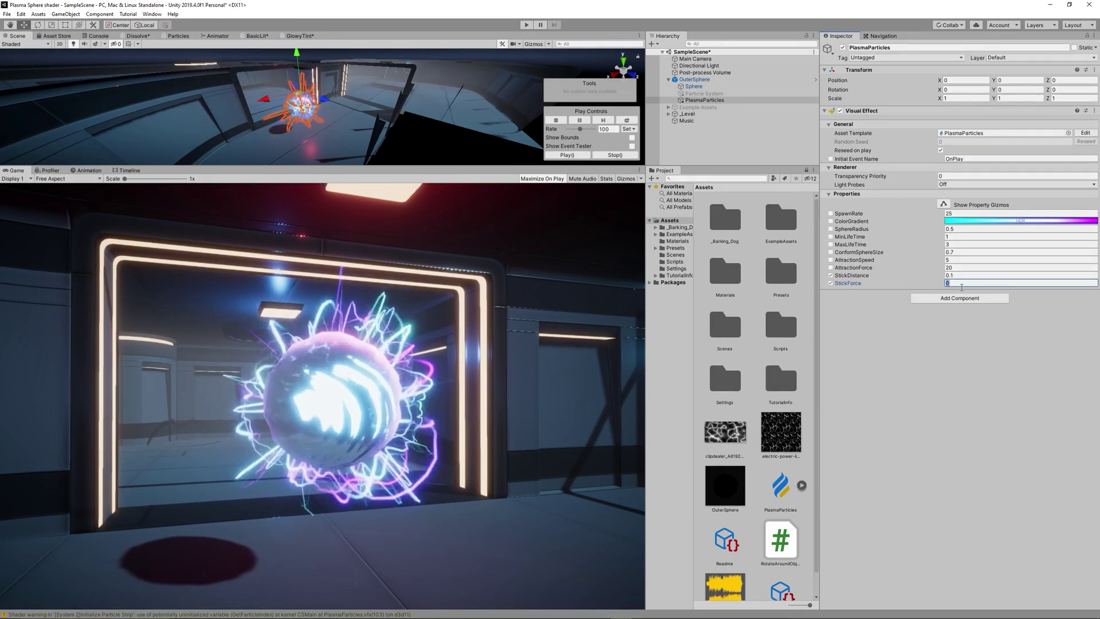
pyautogui.write('50')
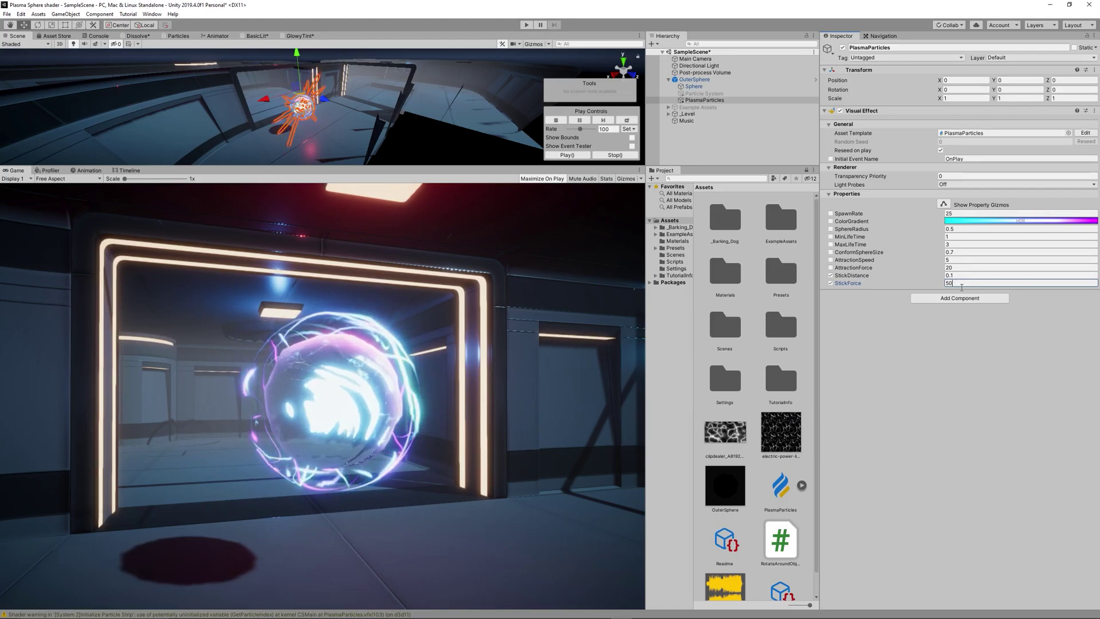
# - Override AttractionForce on the PlasmaParticles object, trying 5 and settling on 20
pyautogui.hotkey('shift', 'Tab')
pyautogui.hotkey('shift', 'Tab')
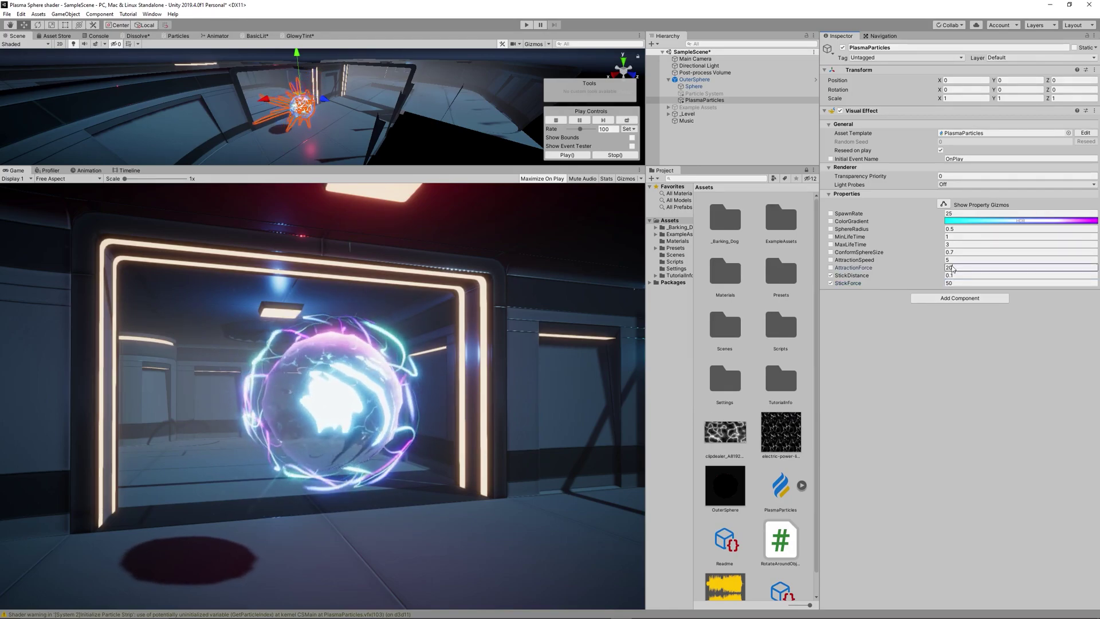
pyautogui.write('5')
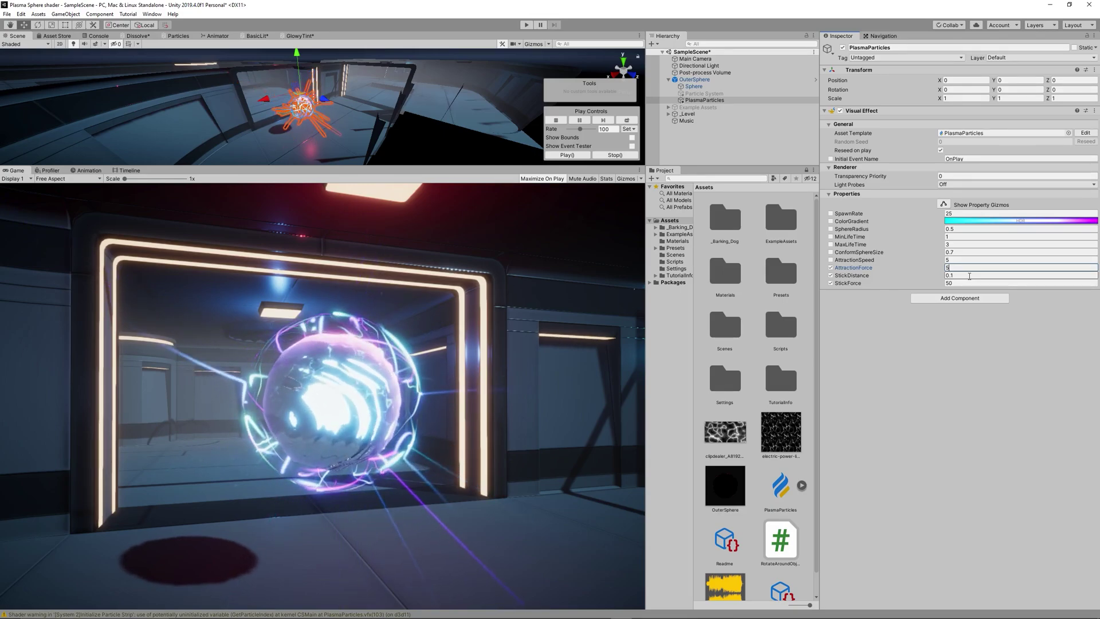
pyautogui.press('BackSpace')
pyautogui.write('200')
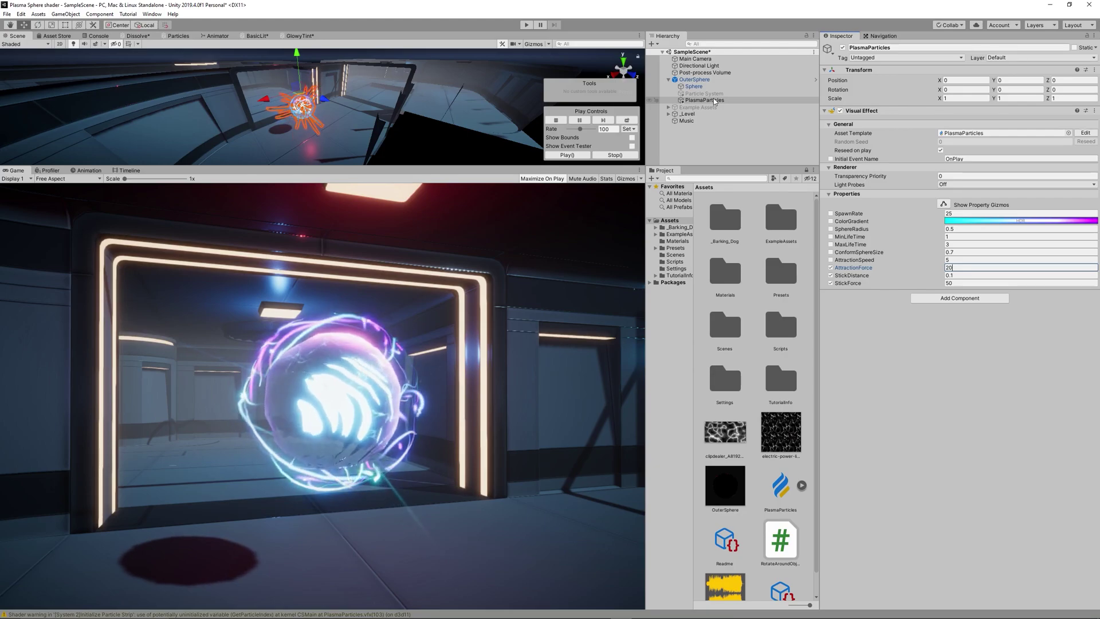
# - Duplicate the OuterSphere object with its children and move the copy beside the original, at about X -13.51
pyautogui.click(677, 81)
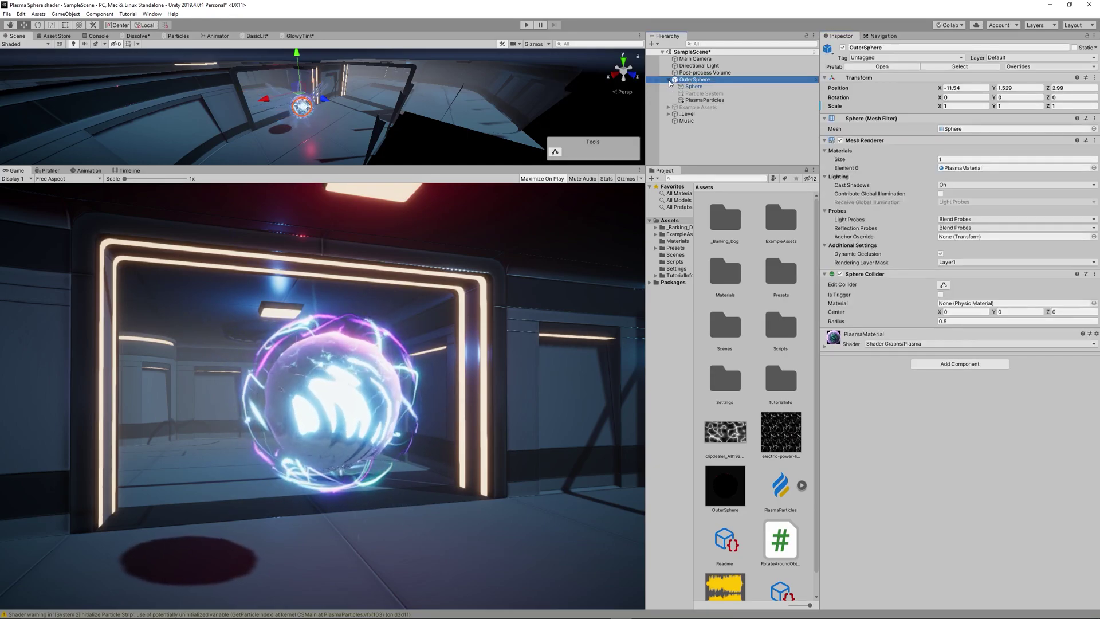
pyautogui.click(669, 80)
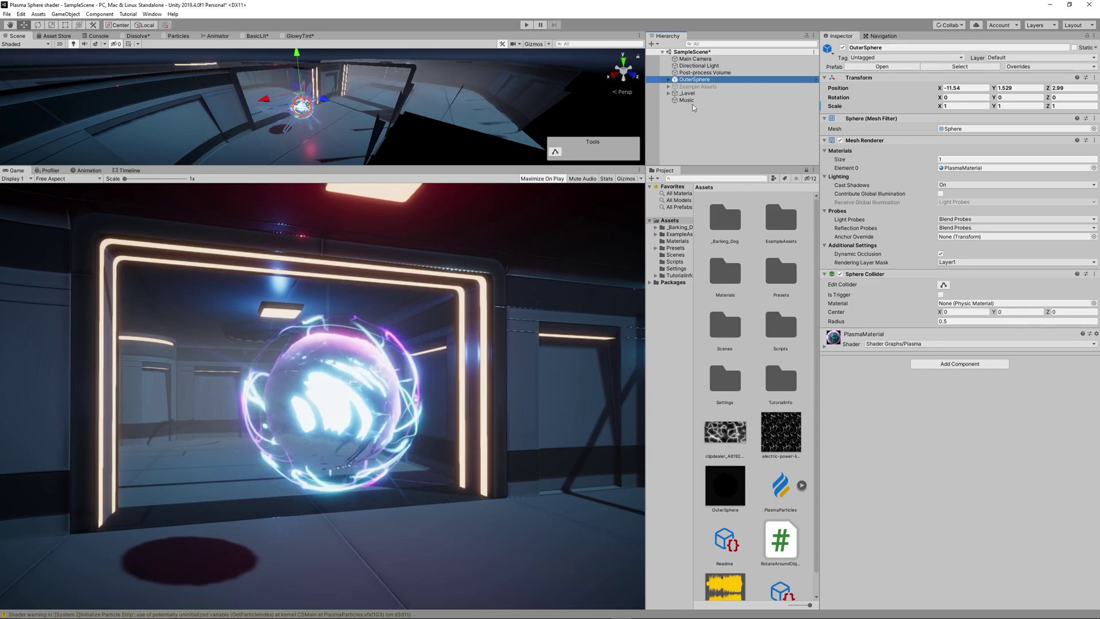
pyautogui.hotkey('ctrl', 'd')
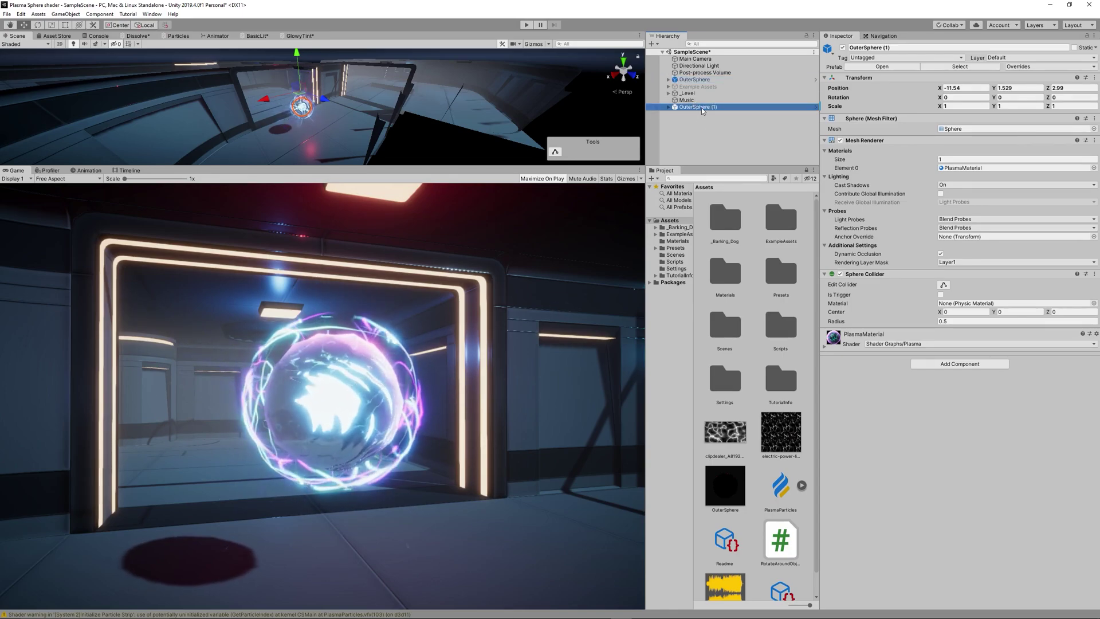
pyautogui.doubleClick(701, 107)
pyautogui.moveTo(281, 96)
pyautogui.mouseDown()
pyautogui.moveTo(266, 95)
pyautogui.moveTo(297, 90)
pyautogui.mouseUp()
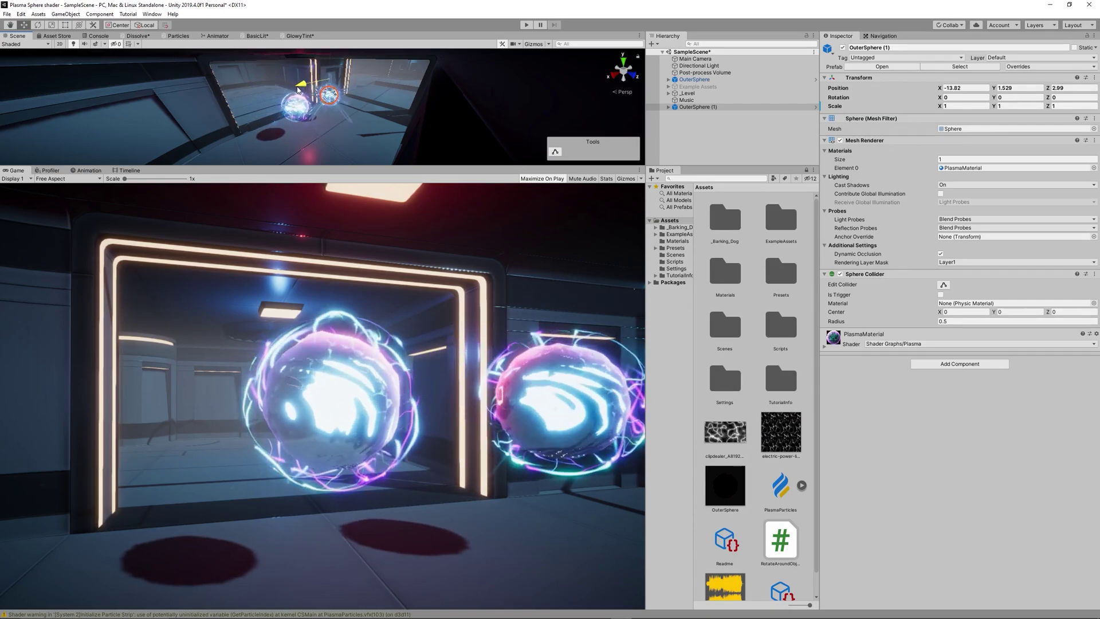
# - Move the Main Camera to about X -12.05, Z 6.22 so that both spheres are framed
pyautogui.click(693, 60)
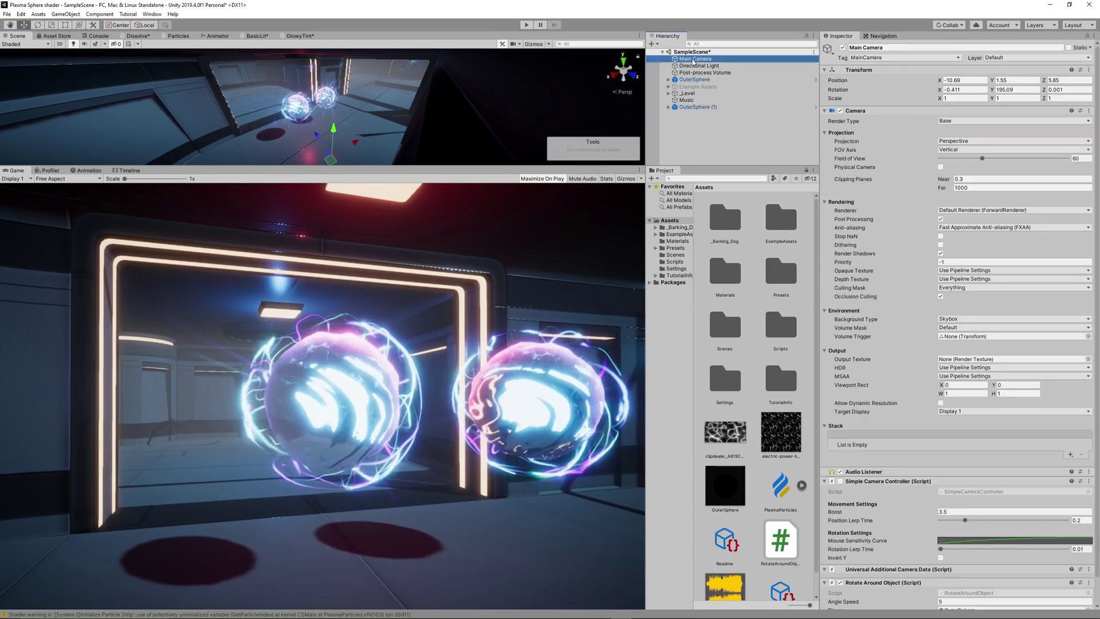
pyautogui.moveTo(331, 159); pyautogui.dragTo(406, 134)
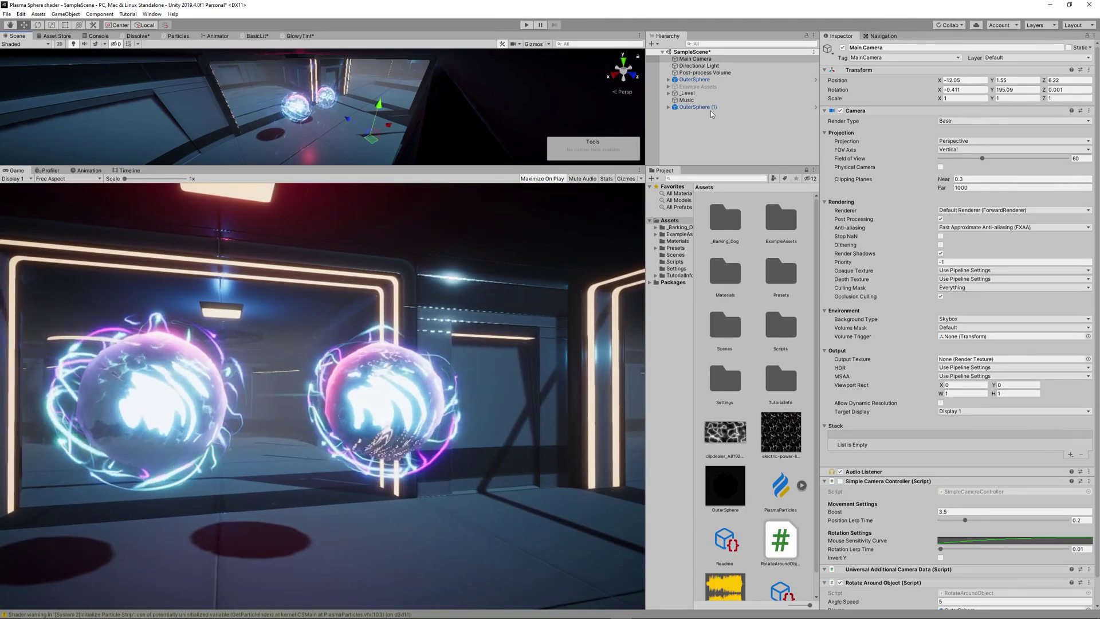
# - Find the outer sphere's PlasmaMaterial in the Materials folder and duplicate it
pyautogui.click(710, 108)
pyautogui.click(739, 493)
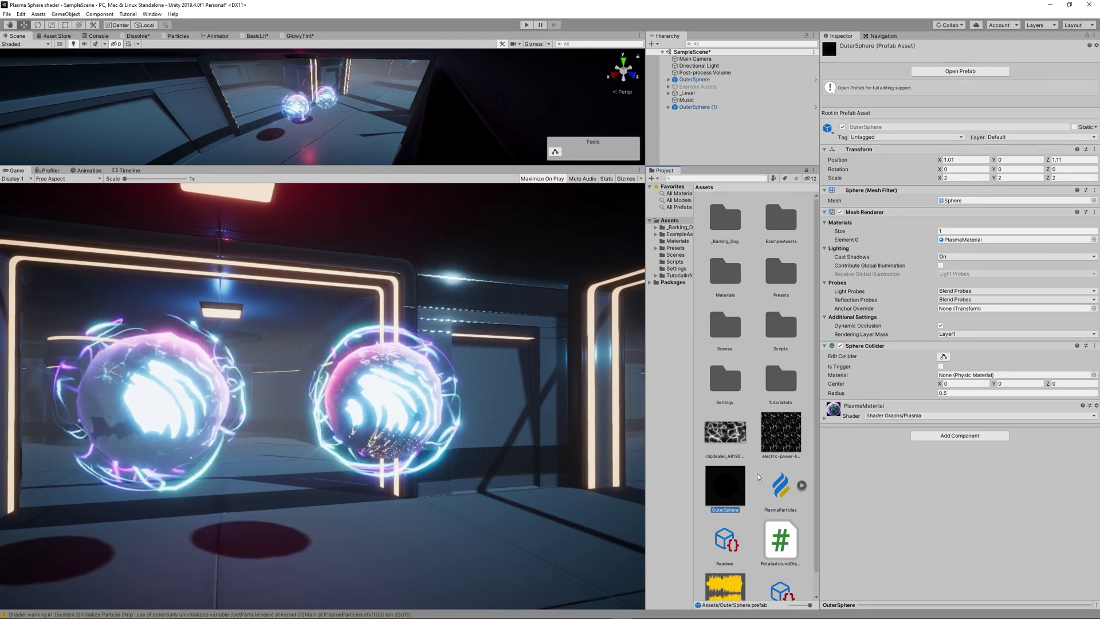
pyautogui.scroll(-1, 745, 475)
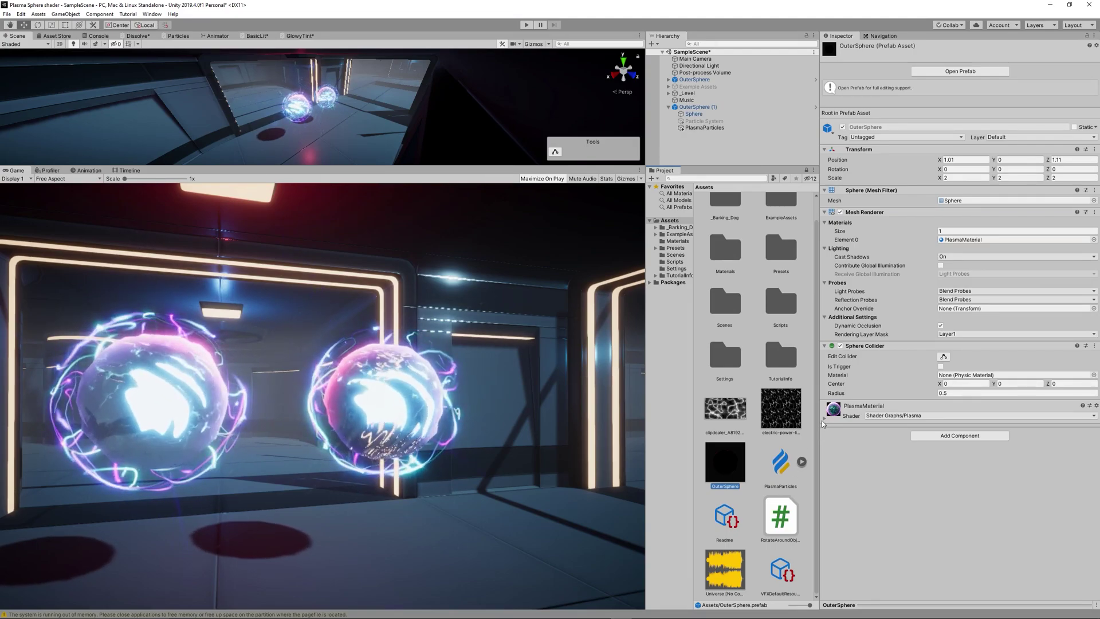
pyautogui.click(967, 239)
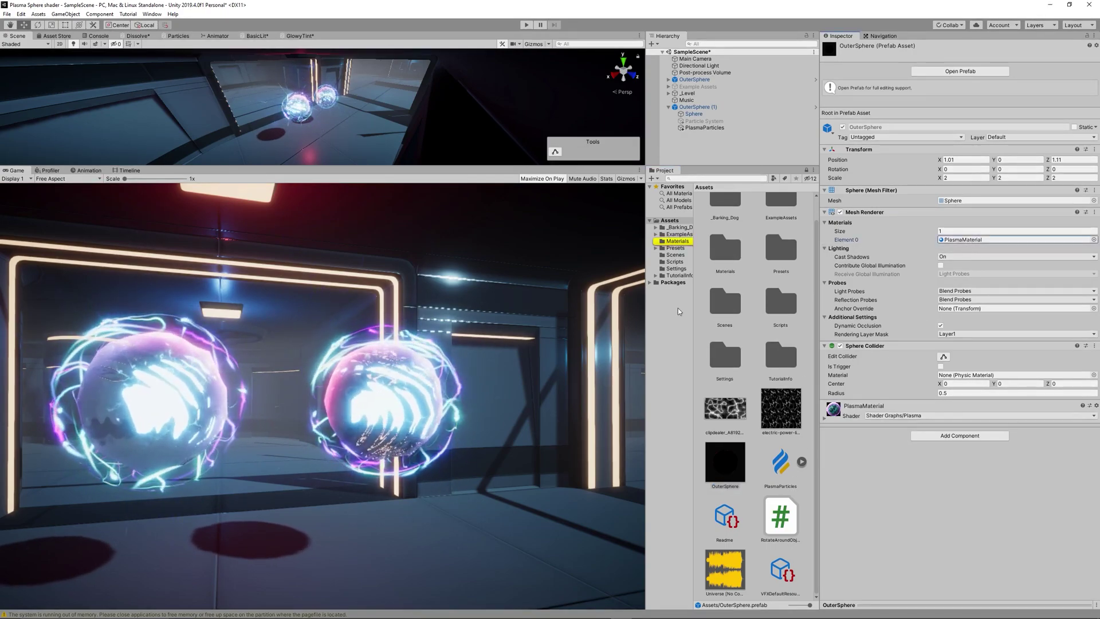
pyautogui.click(682, 241)
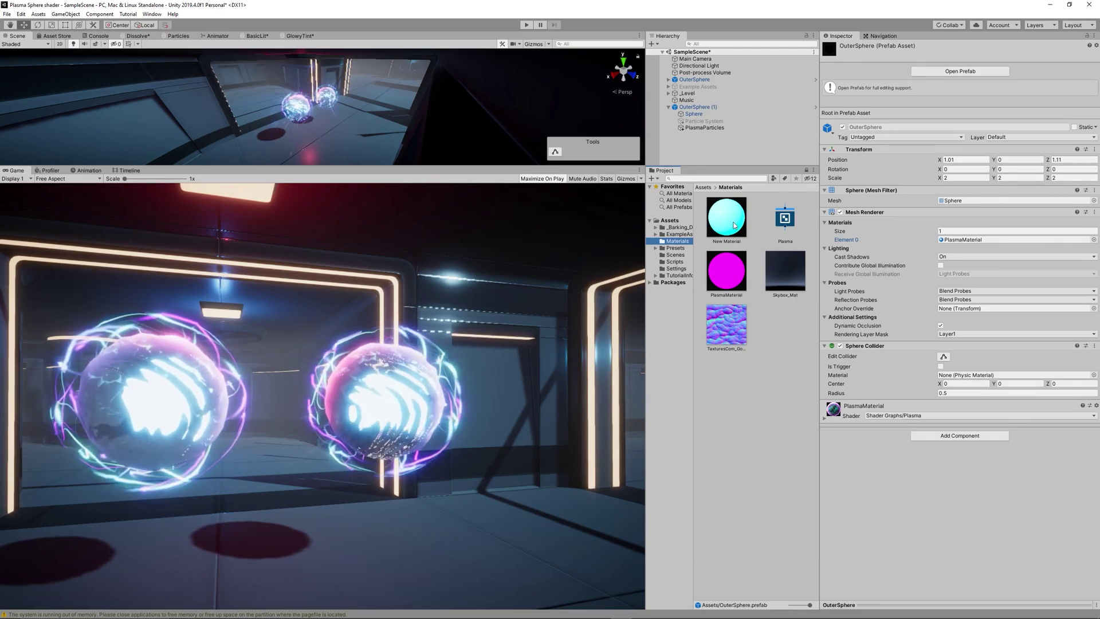
pyautogui.click(740, 290)
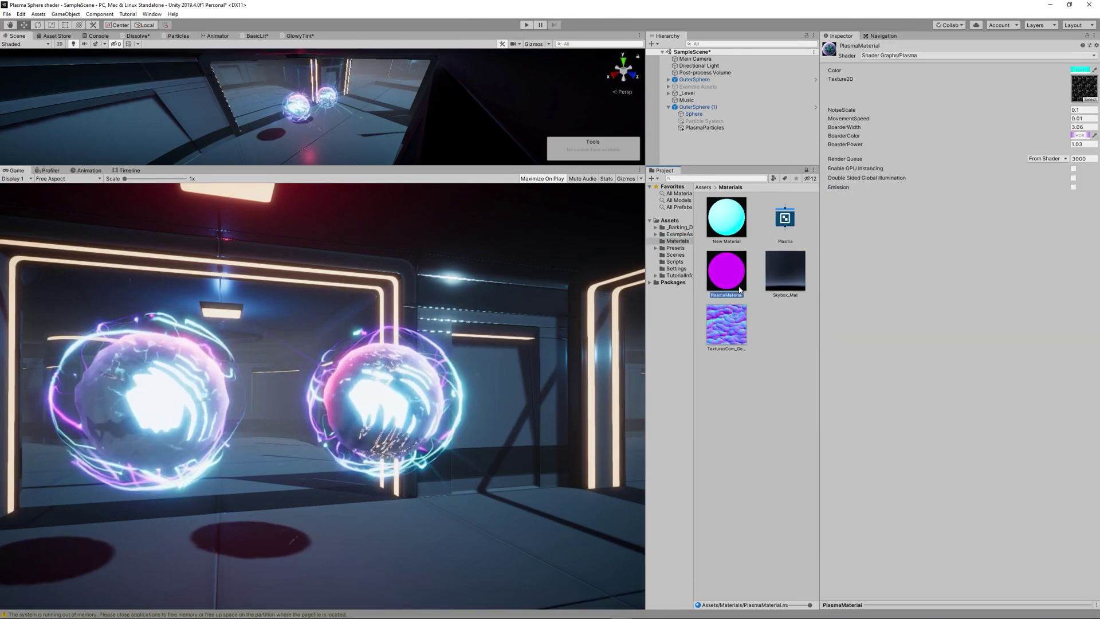
pyautogui.hotkey('ctrl', 'd')
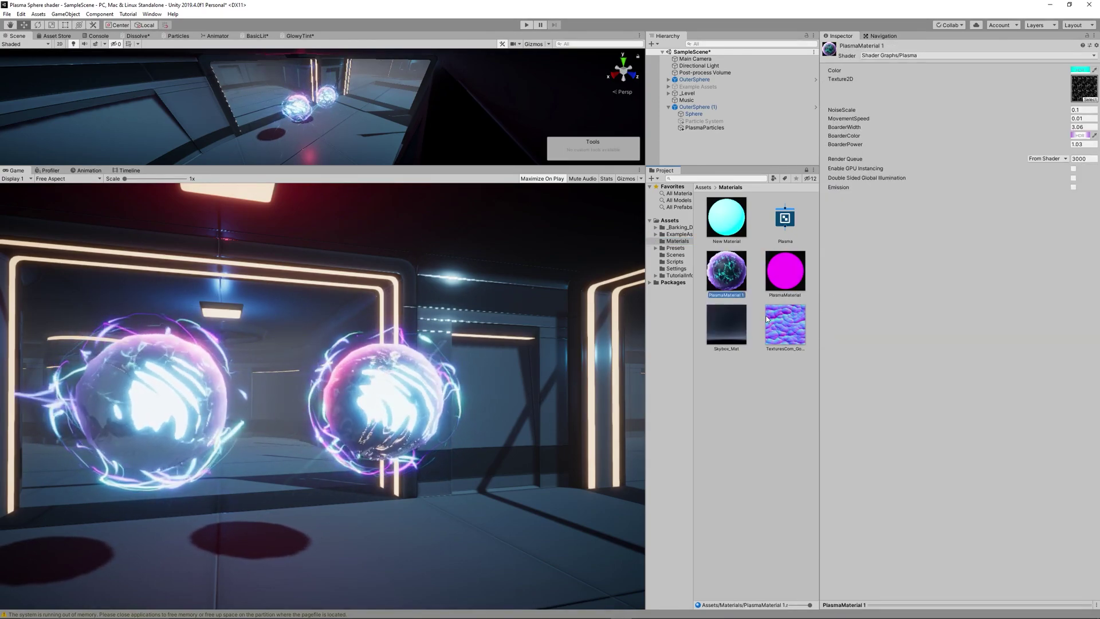
# - Rename the duplicated plasma material PlasmaMaterial 2 and assign it to OuterSphere (1)
pyautogui.click(744, 295)
pyautogui.click(747, 295)
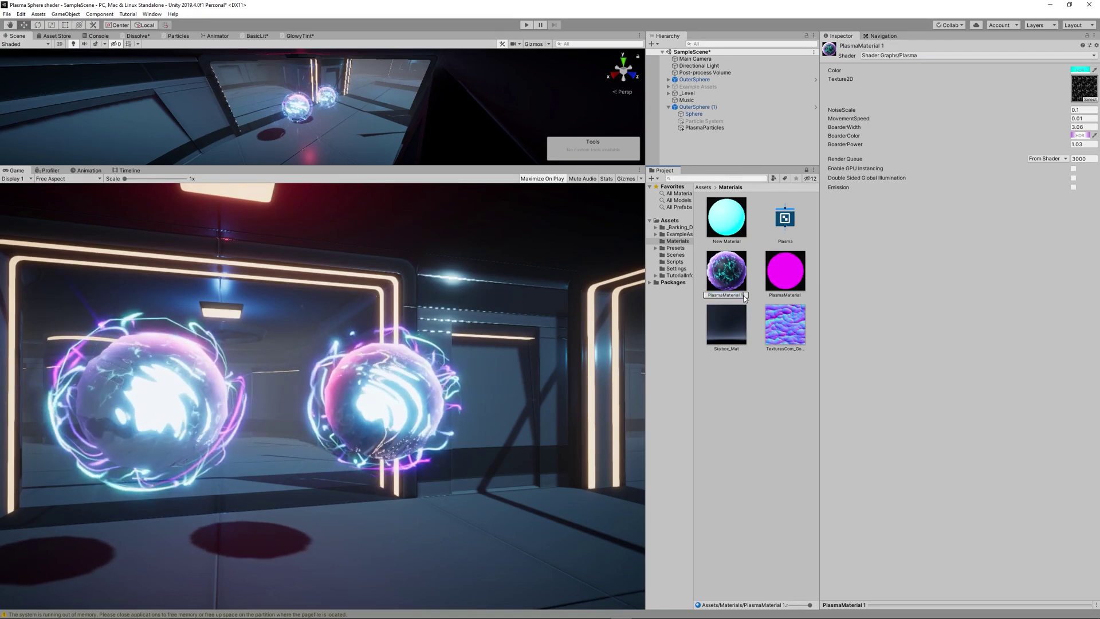
pyautogui.press('BackSpace')
pyautogui.write('2')
pyautogui.press('Return')
pyautogui.moveTo(727, 277); pyautogui.dragTo(692, 114)
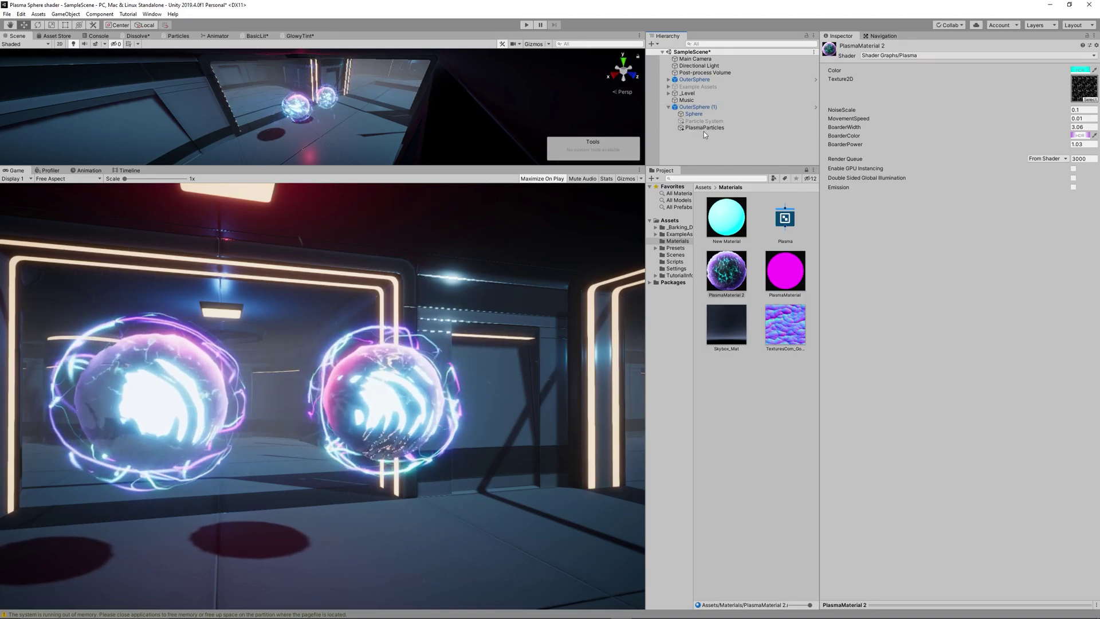
# - Duplicate New Material as New Material 2 and assign it to the inner Sphere of OuterSphere (1)
pyautogui.click(736, 225)
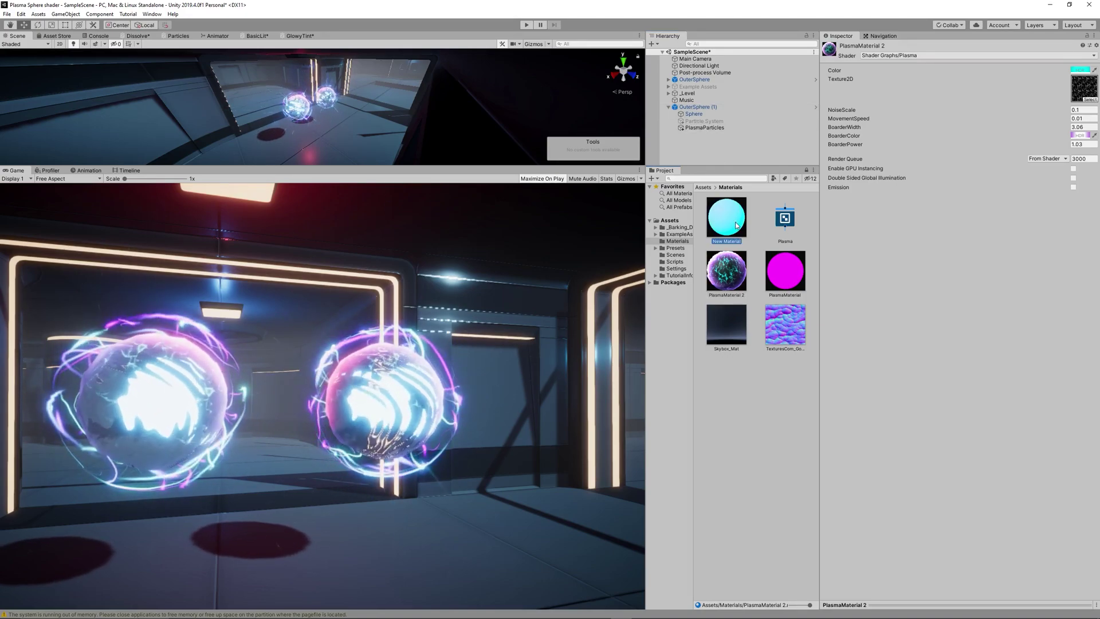
pyautogui.hotkey('ctrl', 'd')
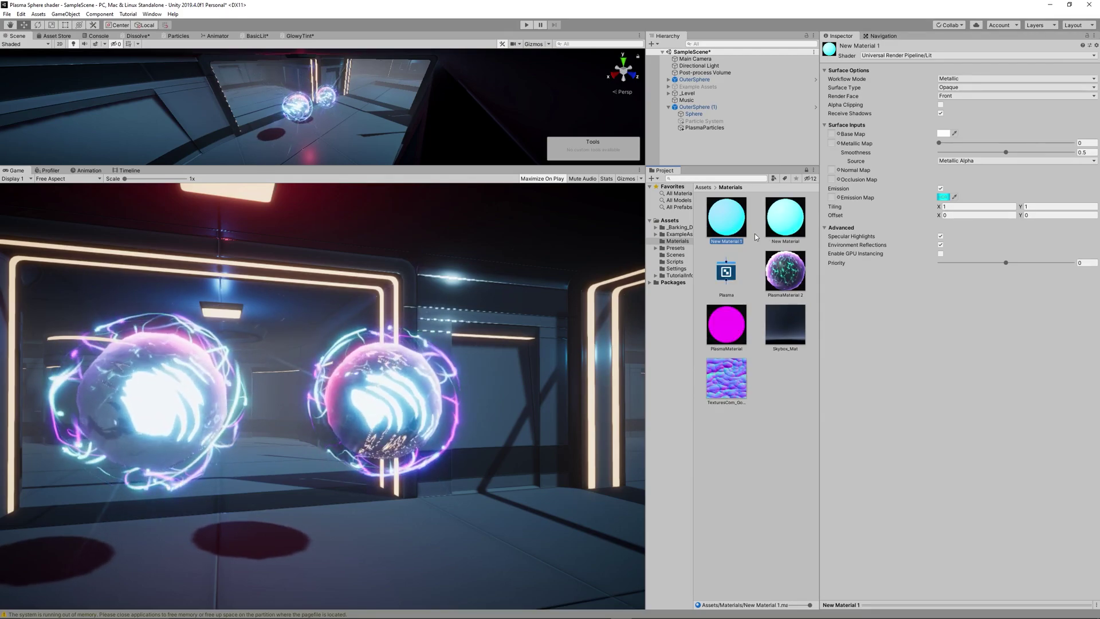
pyautogui.click(744, 243)
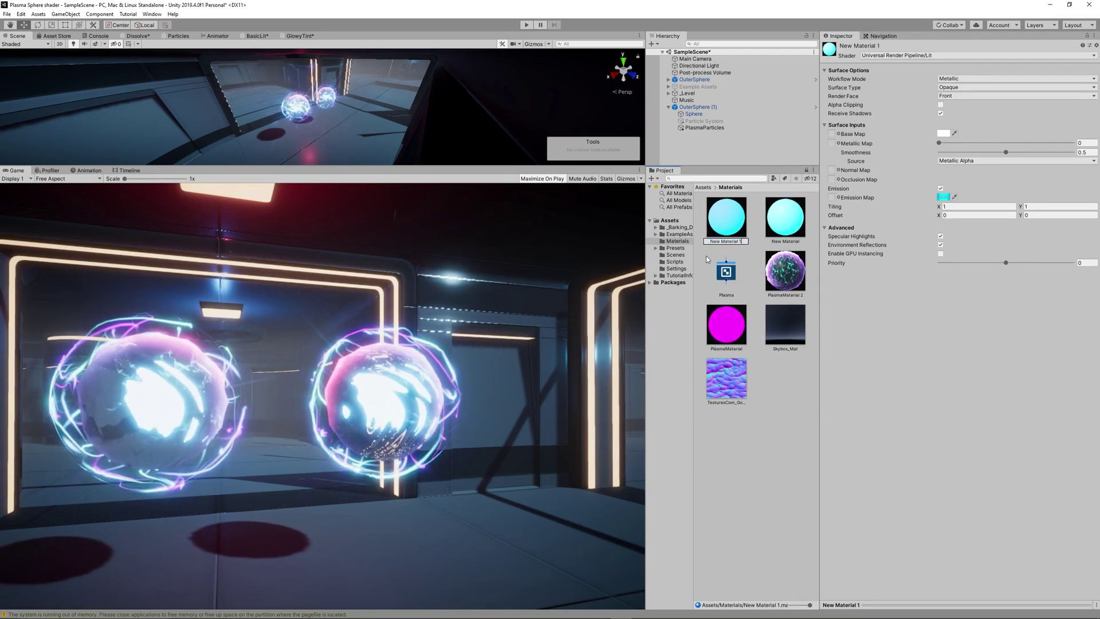
pyautogui.press('BackSpace')
pyautogui.write('2')
pyautogui.moveTo(720, 222); pyautogui.dragTo(719, 153)
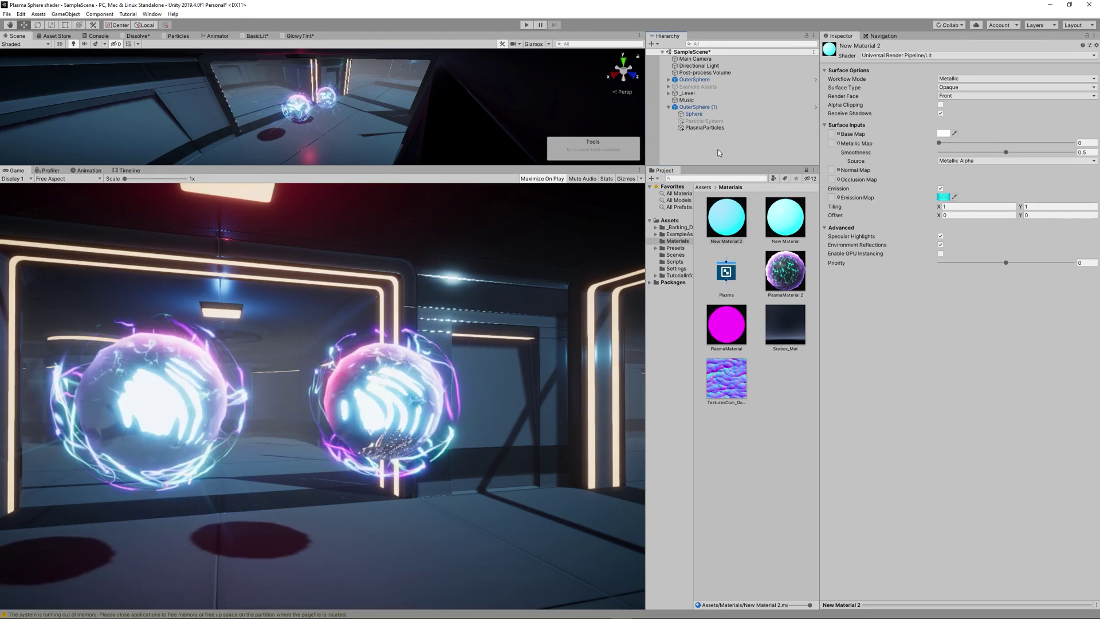
# - Set the emission color of New Material 2 on the inner Sphere to orange, RGB 191, 77, 0
pyautogui.click(695, 114)
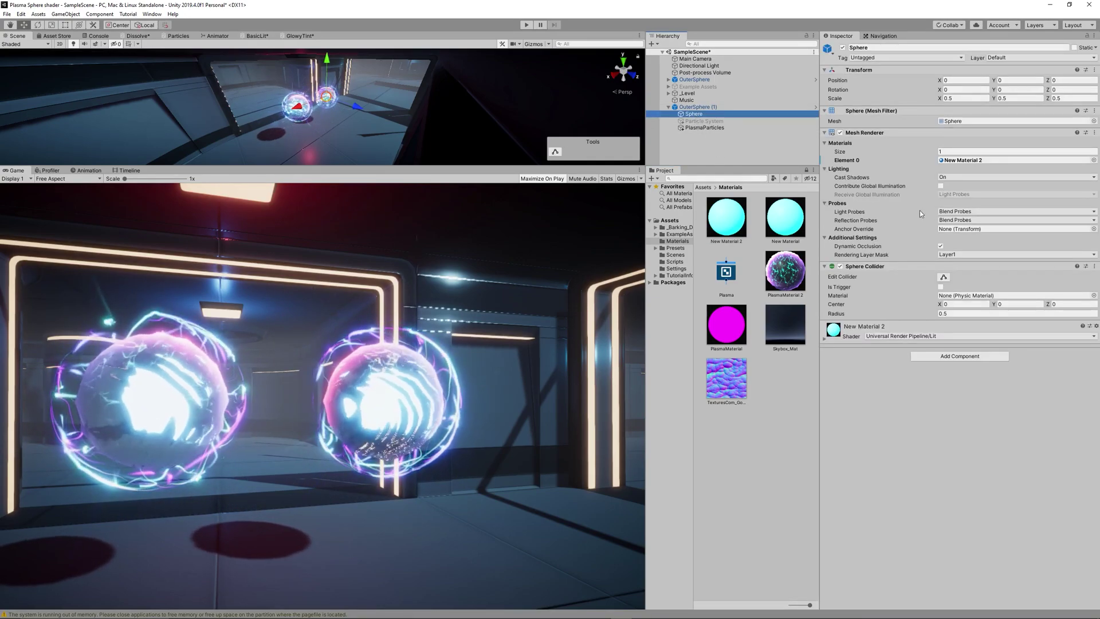
pyautogui.click(824, 338)
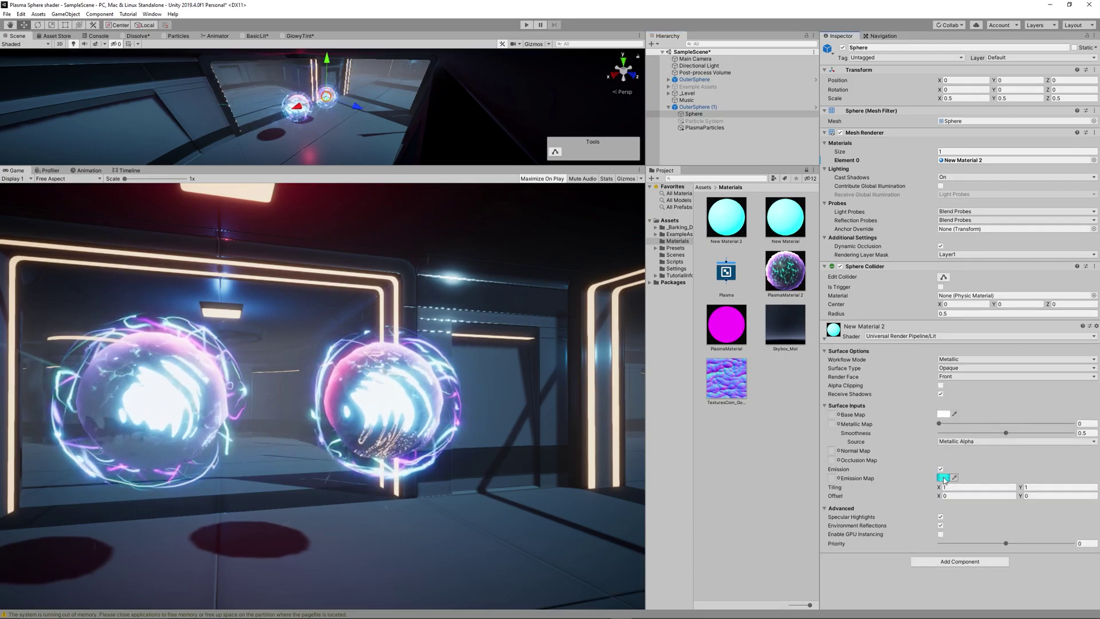
pyautogui.click(944, 478)
pyautogui.click(1042, 411)
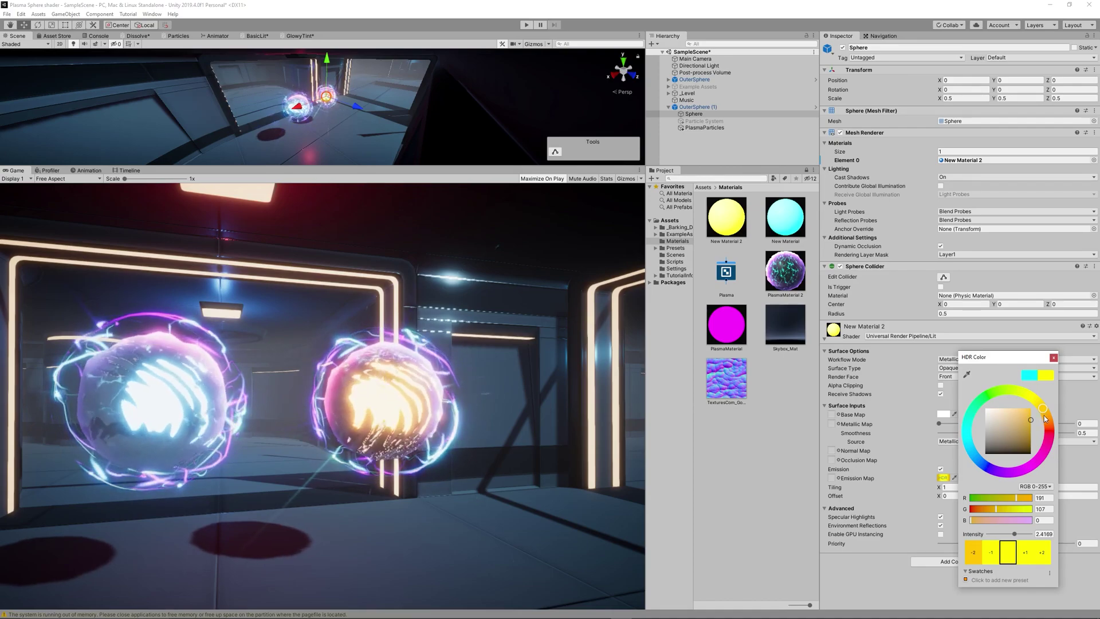
pyautogui.click(1045, 415)
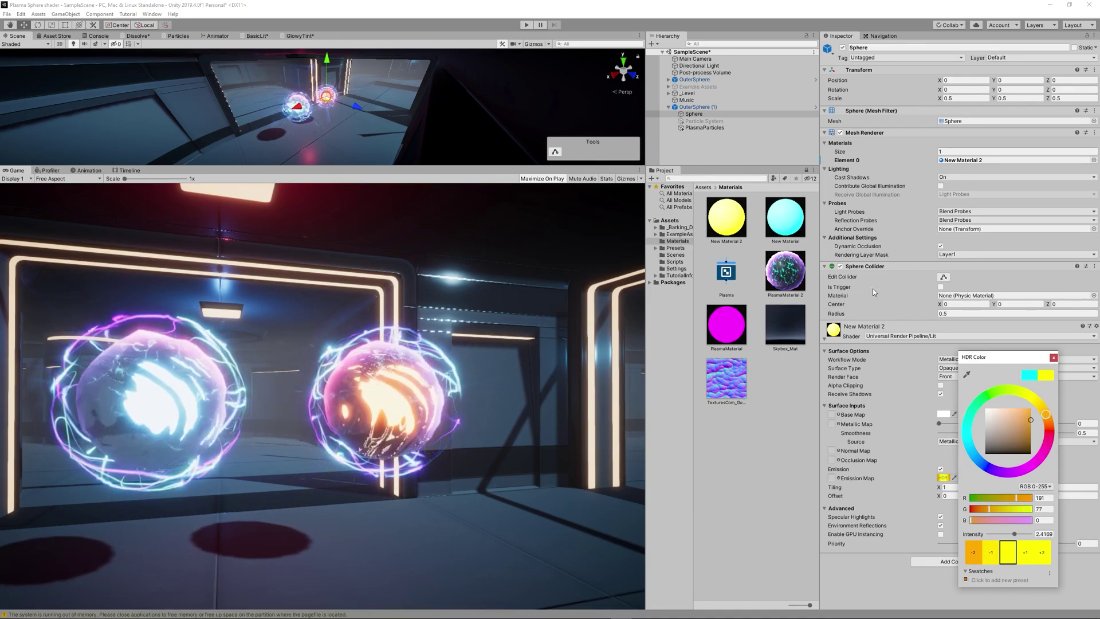
pyautogui.click(683, 112)
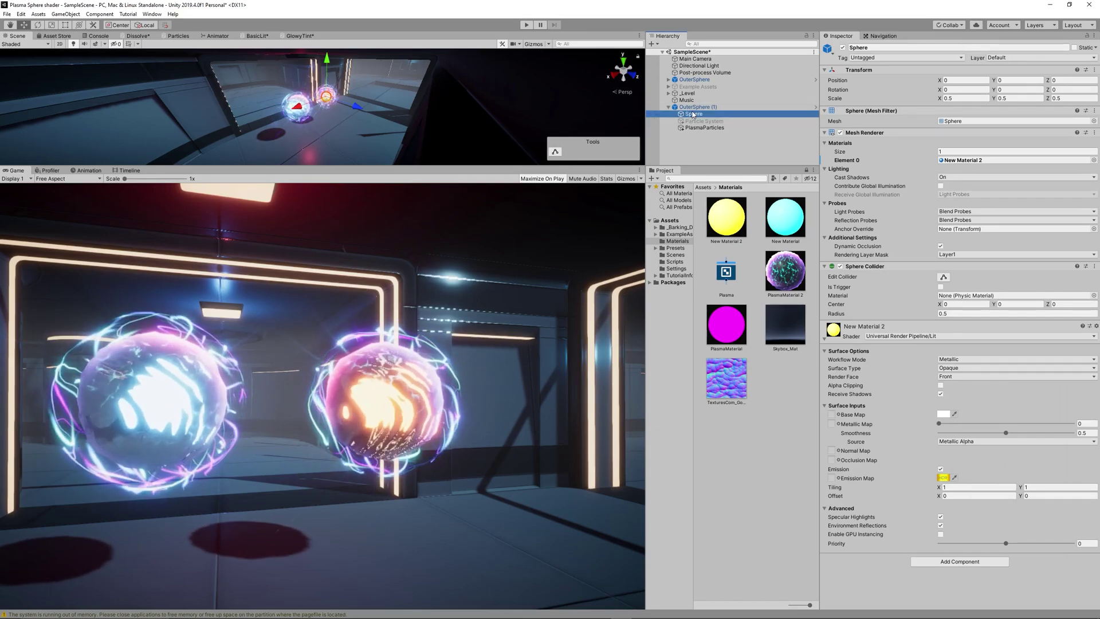
# - Set the Color of PlasmaMaterial 2 on OuterSphere (1) to yellow, RGB 255, 200, 0
pyautogui.click(695, 108)
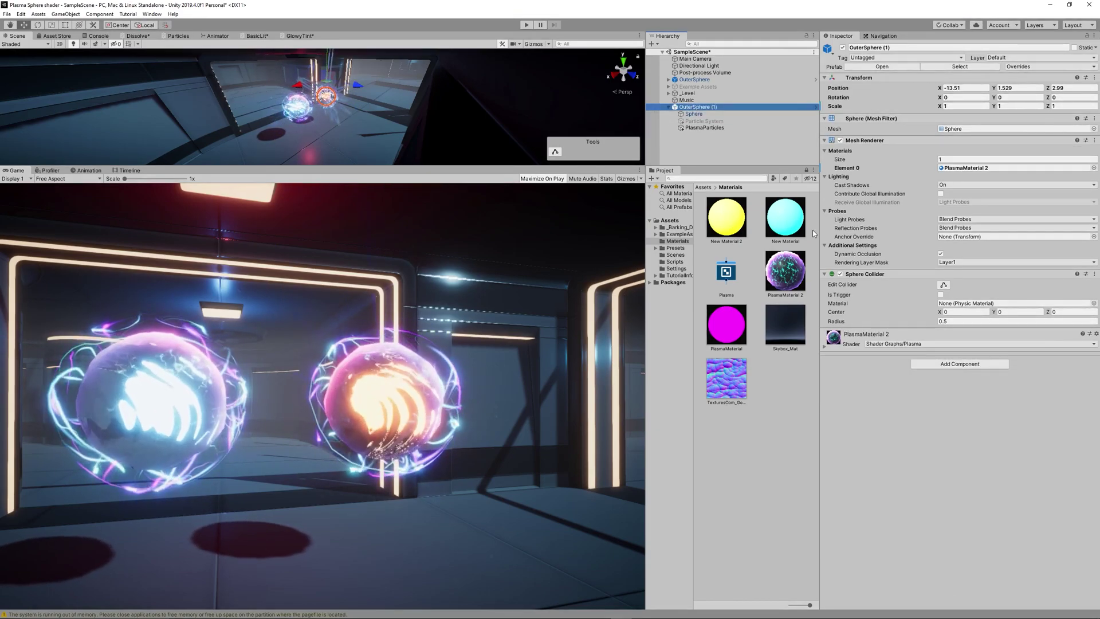
pyautogui.click(828, 349)
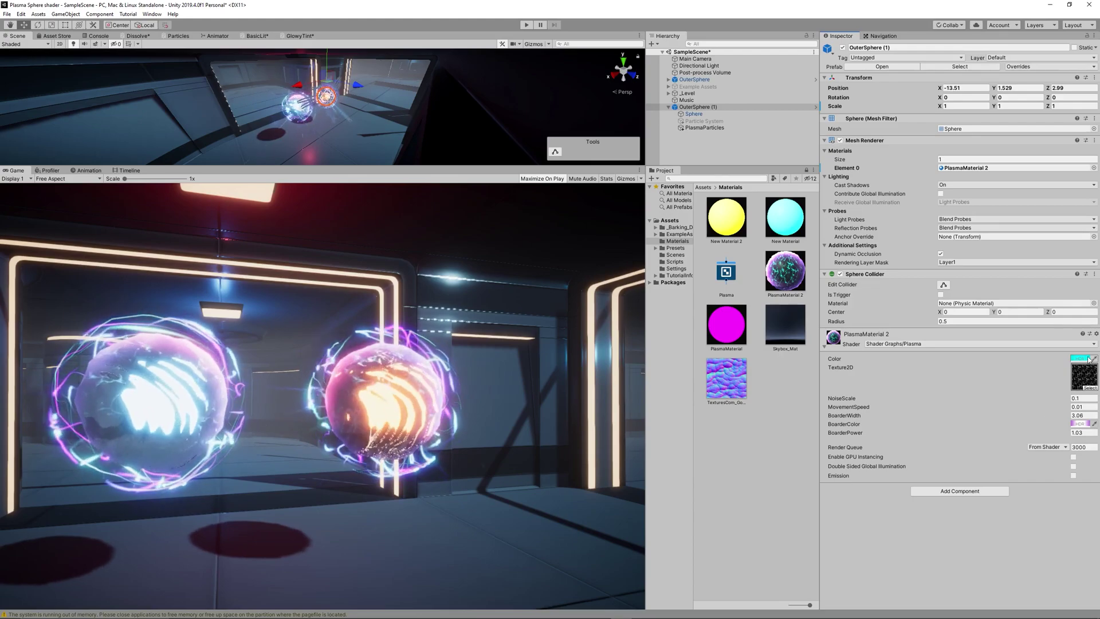
pyautogui.click(1080, 358)
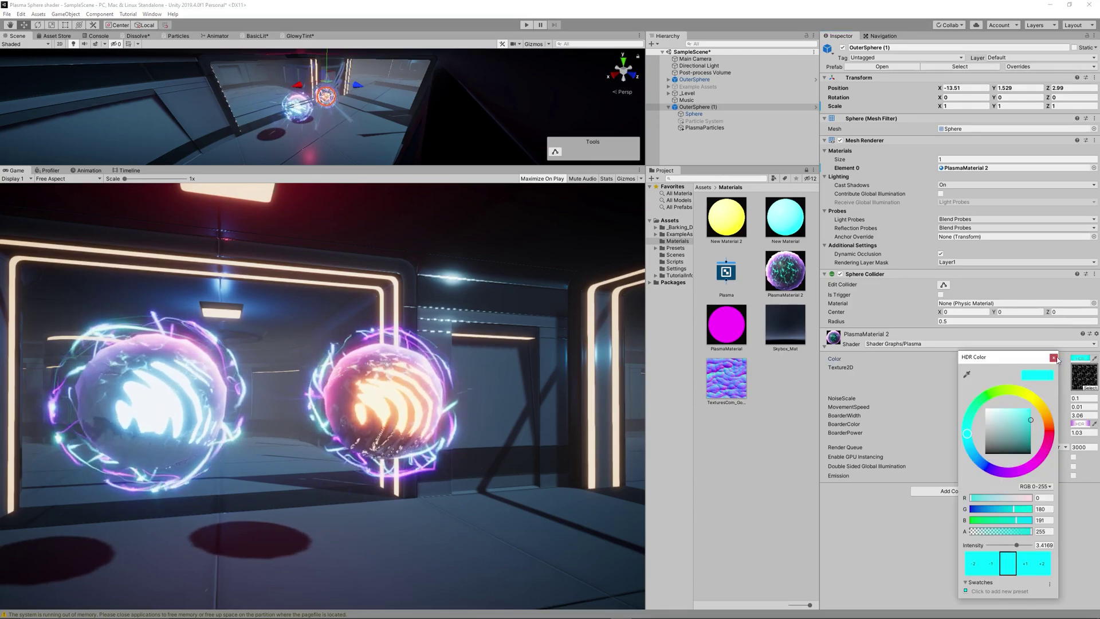
pyautogui.click(1049, 429)
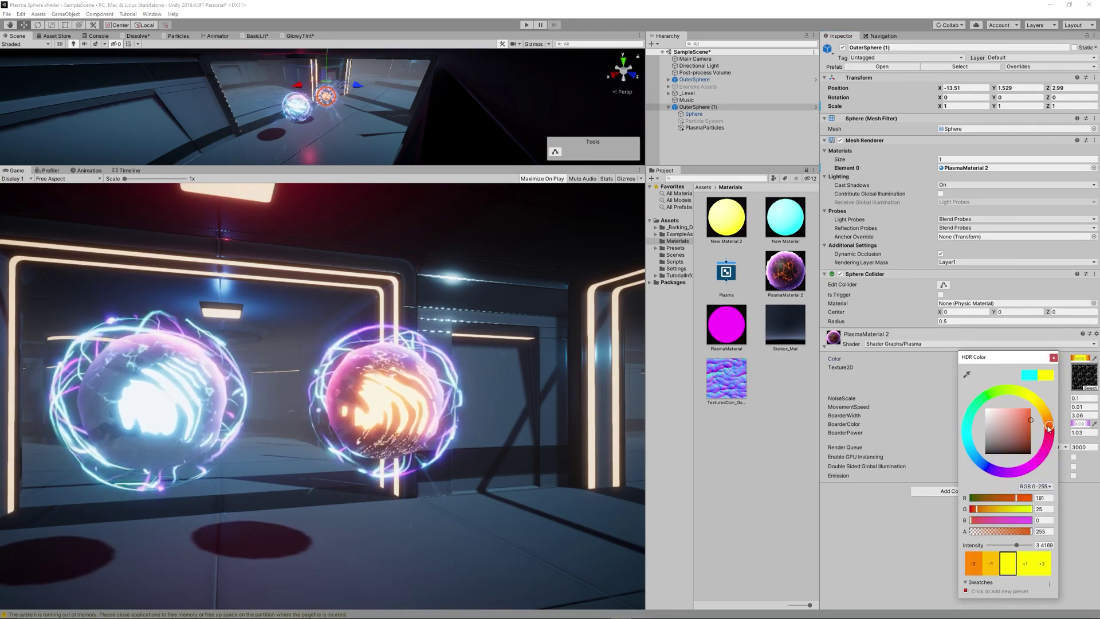
pyautogui.moveTo(1049, 429); pyautogui.dragTo(1043, 402)
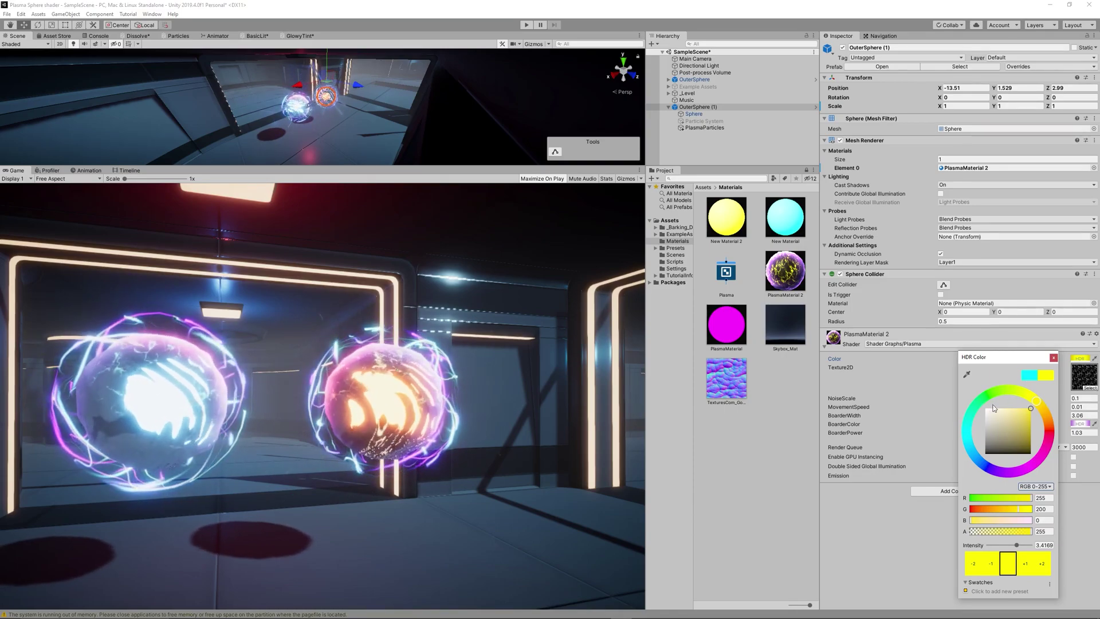
pyautogui.click(1053, 357)
# - Set PlasmaMaterial 2's NoiseScale to 0.2, MovementSpeed to 0.02, BoarderWidth to 5 and BoarderPower to 2
pyautogui.click(1084, 400)
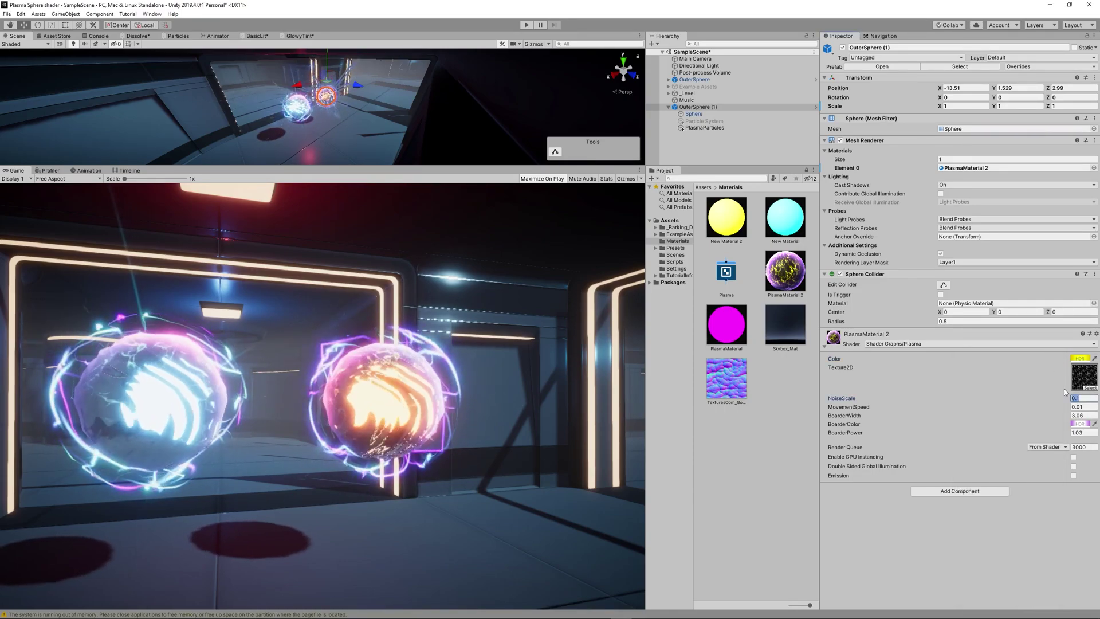
pyautogui.write('0.2')
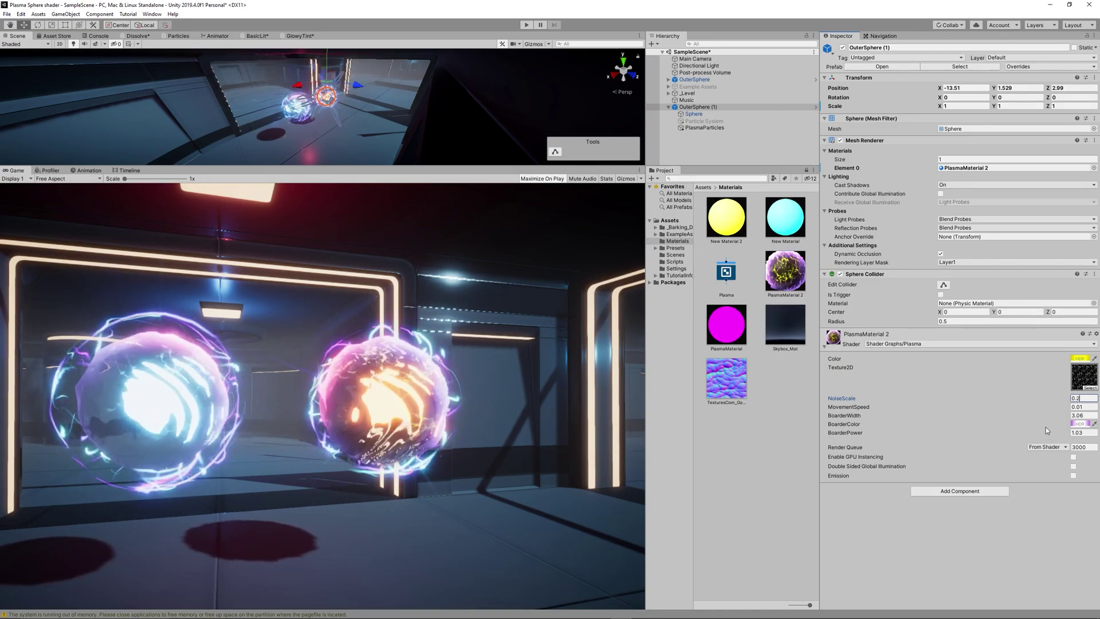
pyautogui.click(1073, 407)
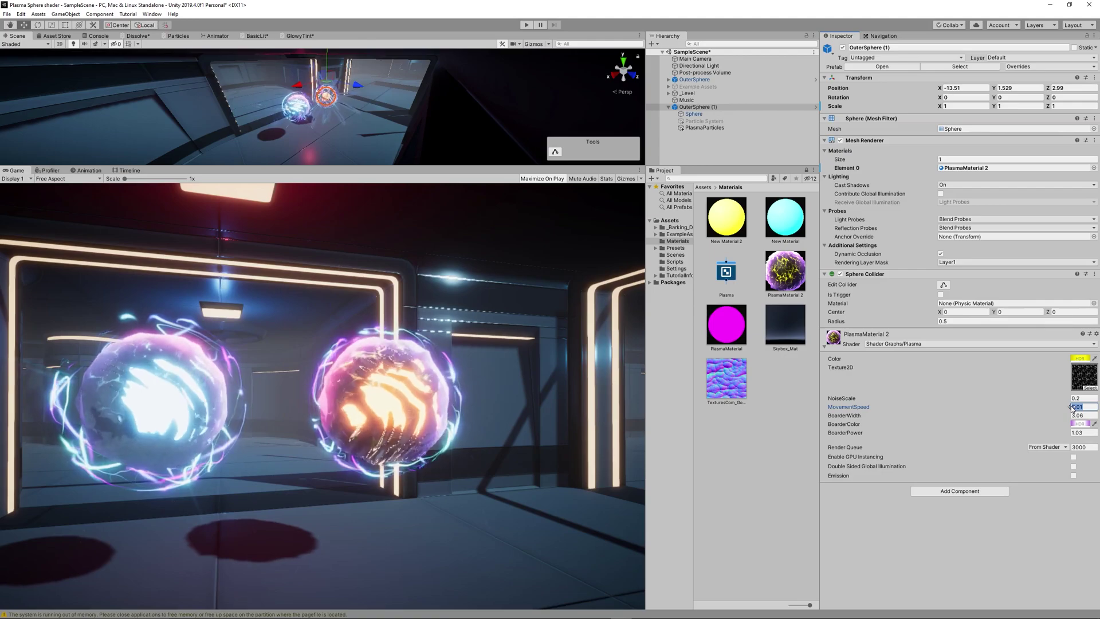
pyautogui.write('0.02')
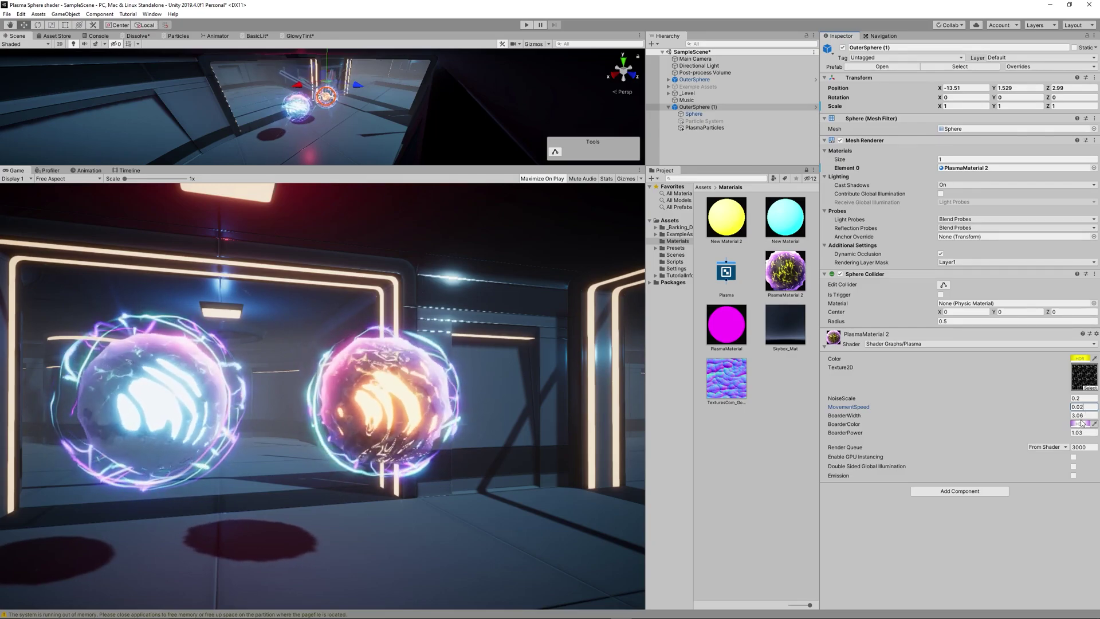
pyautogui.click(1080, 415)
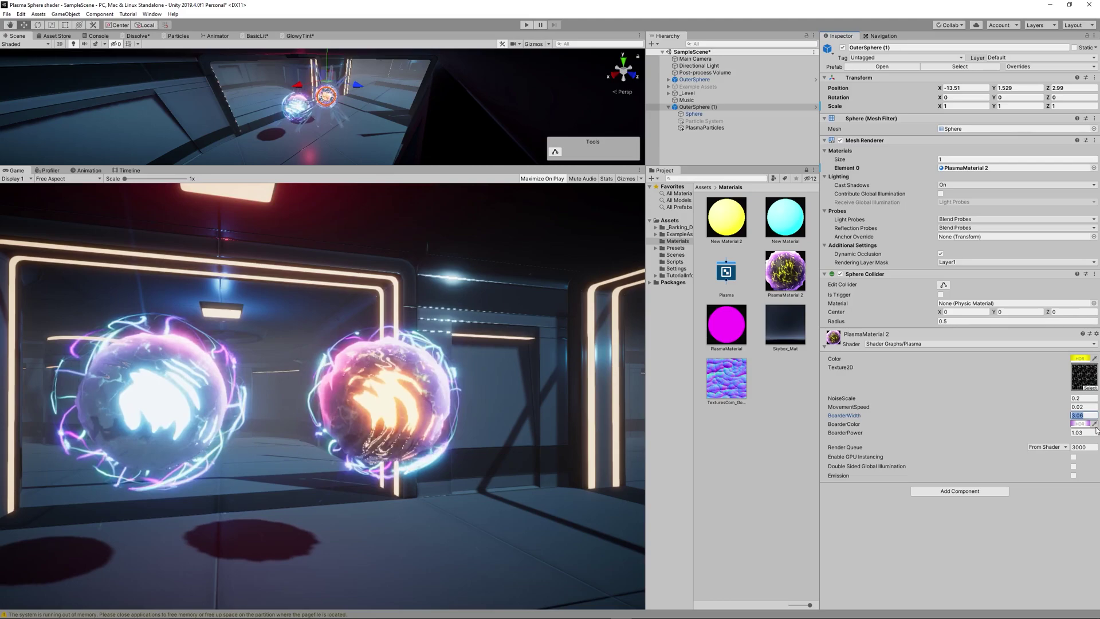
pyautogui.write('5')
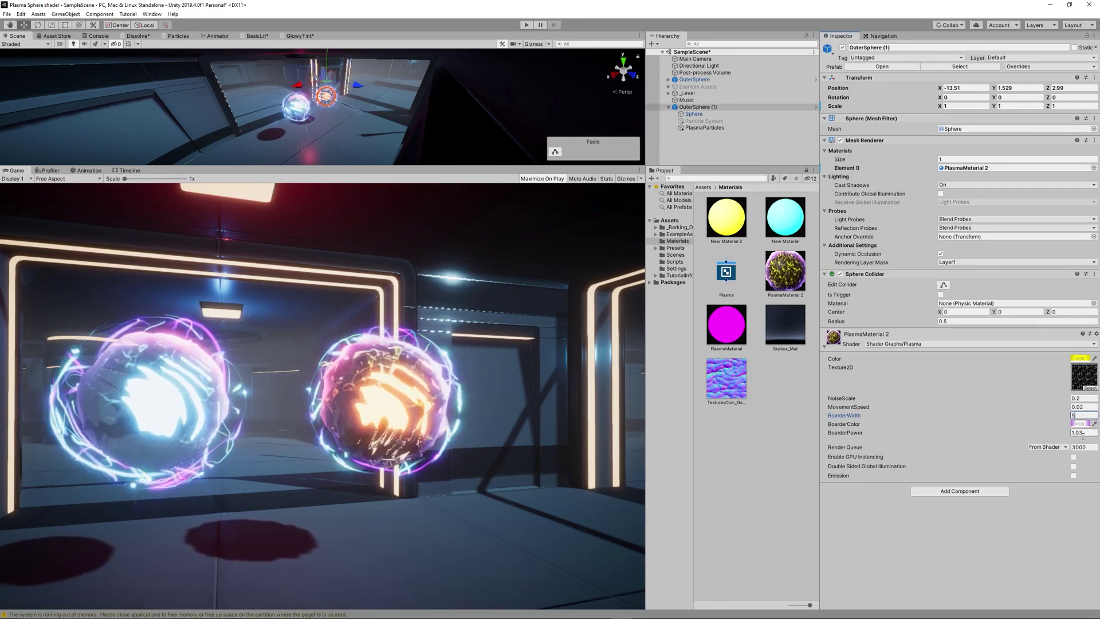
pyautogui.click(1077, 433)
pyautogui.write('2')
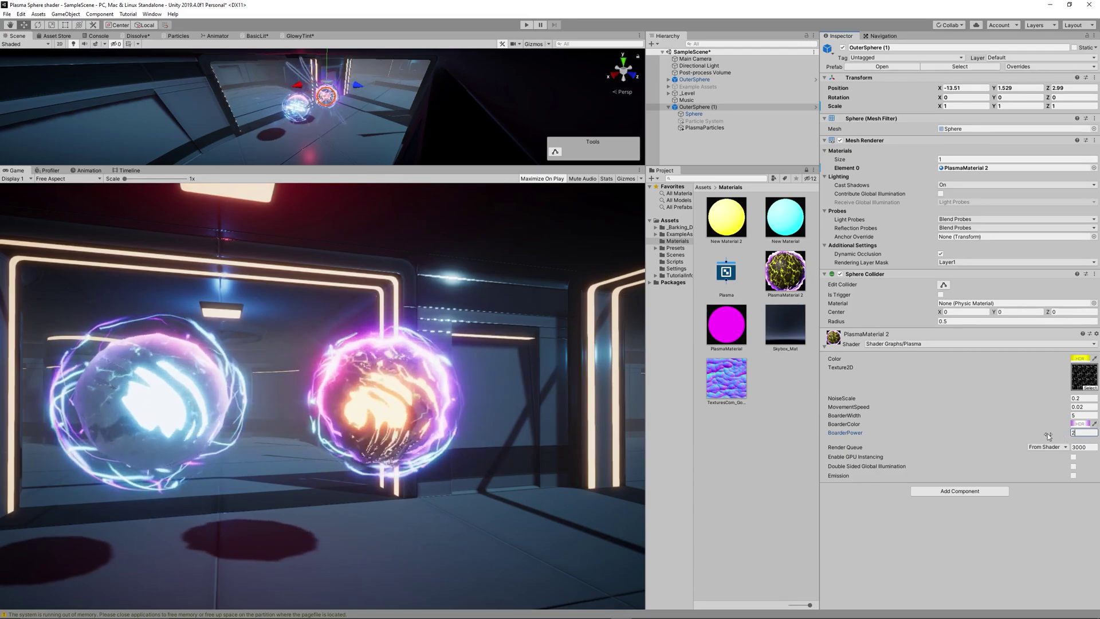
# - Change the BoarderColor of PlasmaMaterial 2 to a bright red, RGB 255, 9, 0
pyautogui.click(1079, 423)
pyautogui.click(1049, 434)
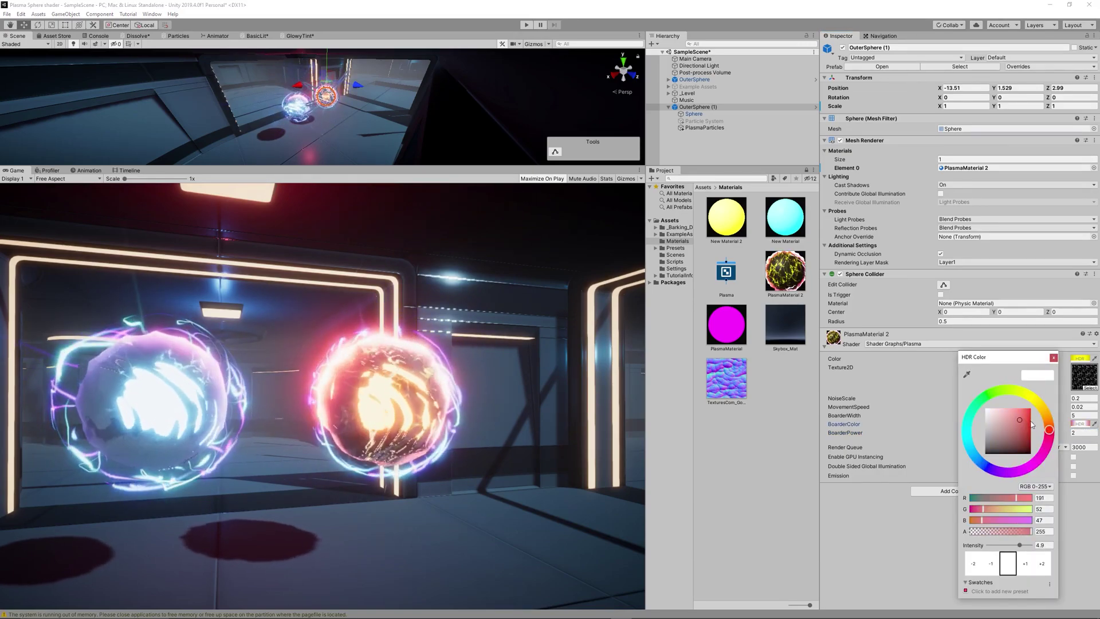
pyautogui.click(1030, 408)
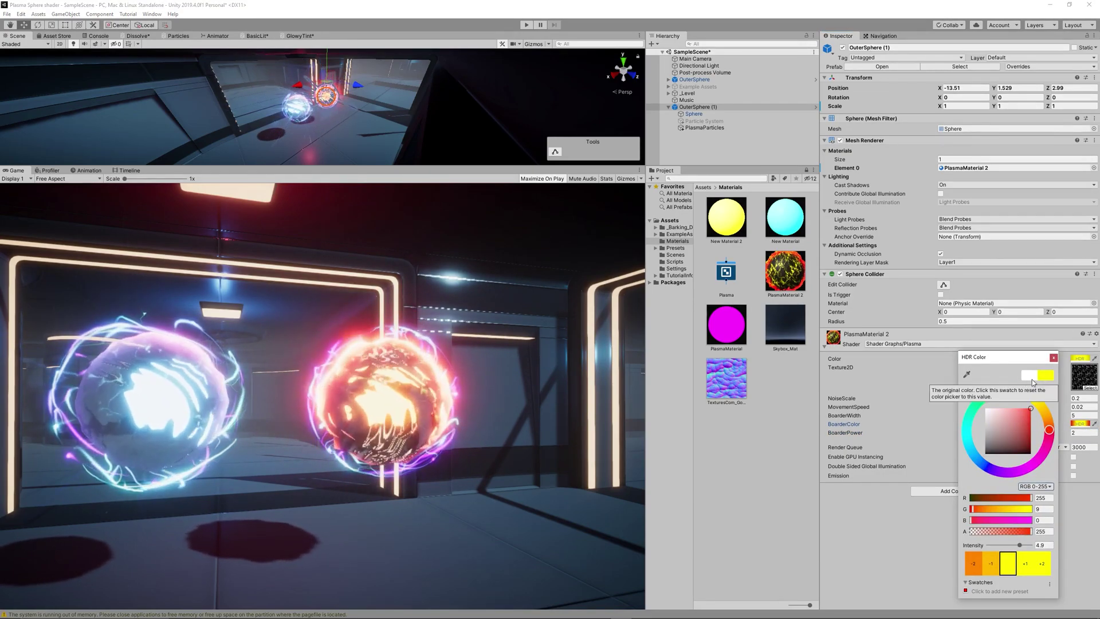
pyautogui.click(1053, 358)
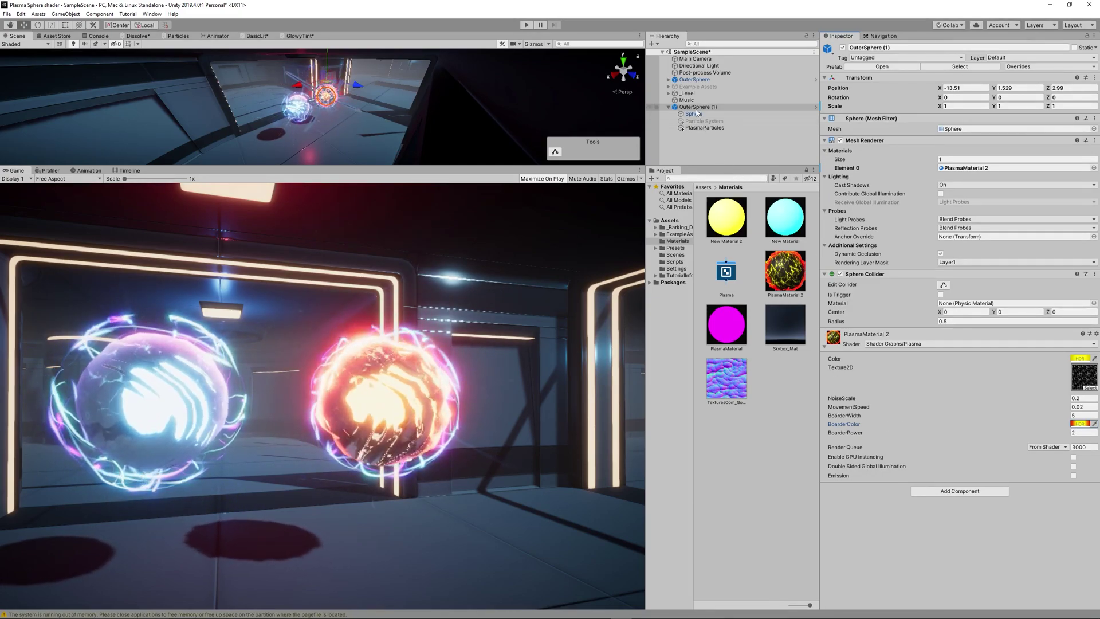
# - Recolor the start key of the ColorGradient on OuterSphere (1)'s PlasmaParticles to golden yellow, RGB 191, 138, 0
pyautogui.click(702, 128)
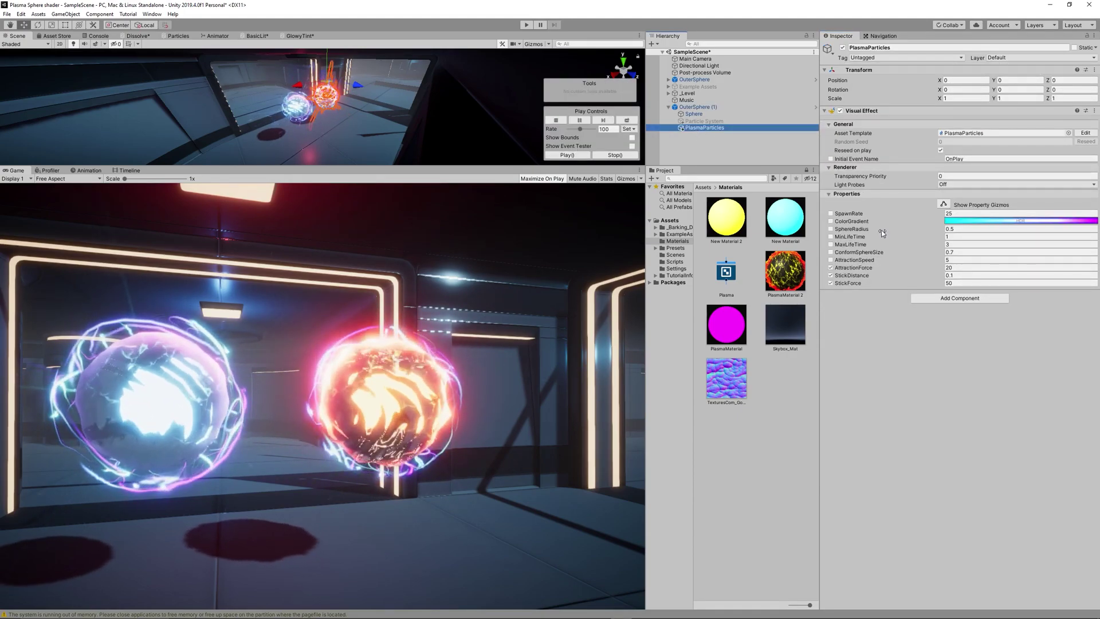
pyautogui.click(970, 223)
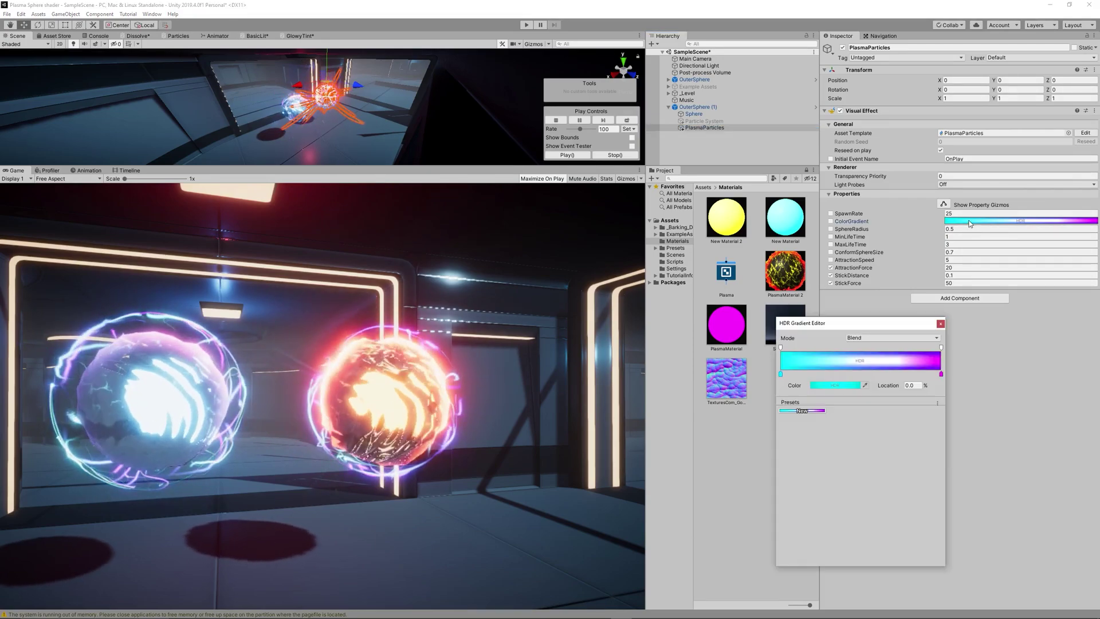
pyautogui.doubleClick(780, 374)
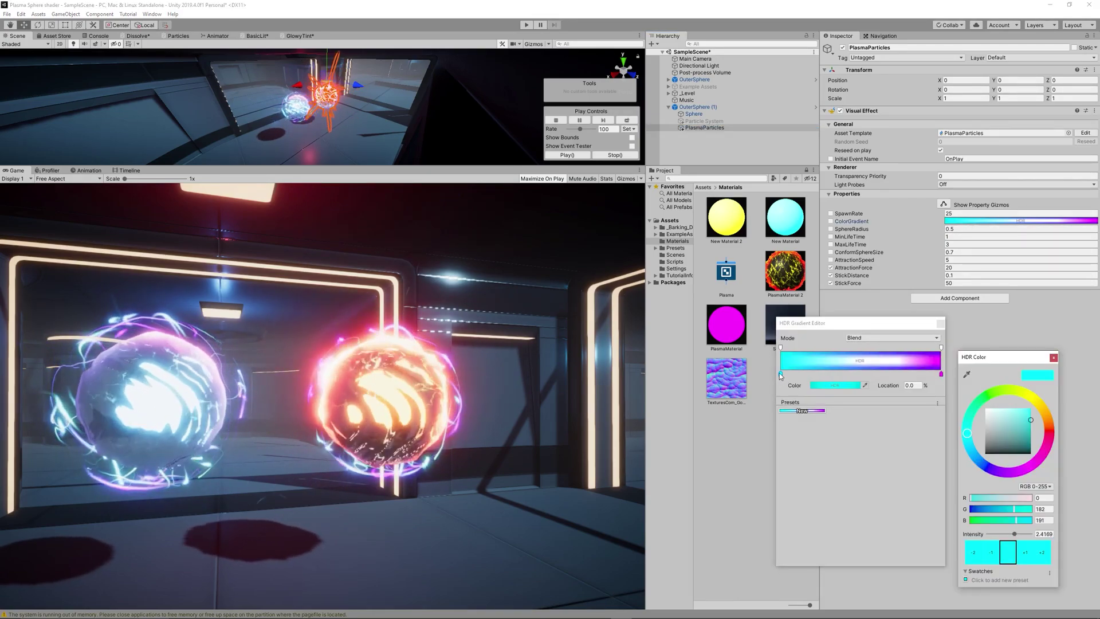
pyautogui.click(1049, 419)
pyautogui.moveTo(1050, 419); pyautogui.dragTo(1046, 403)
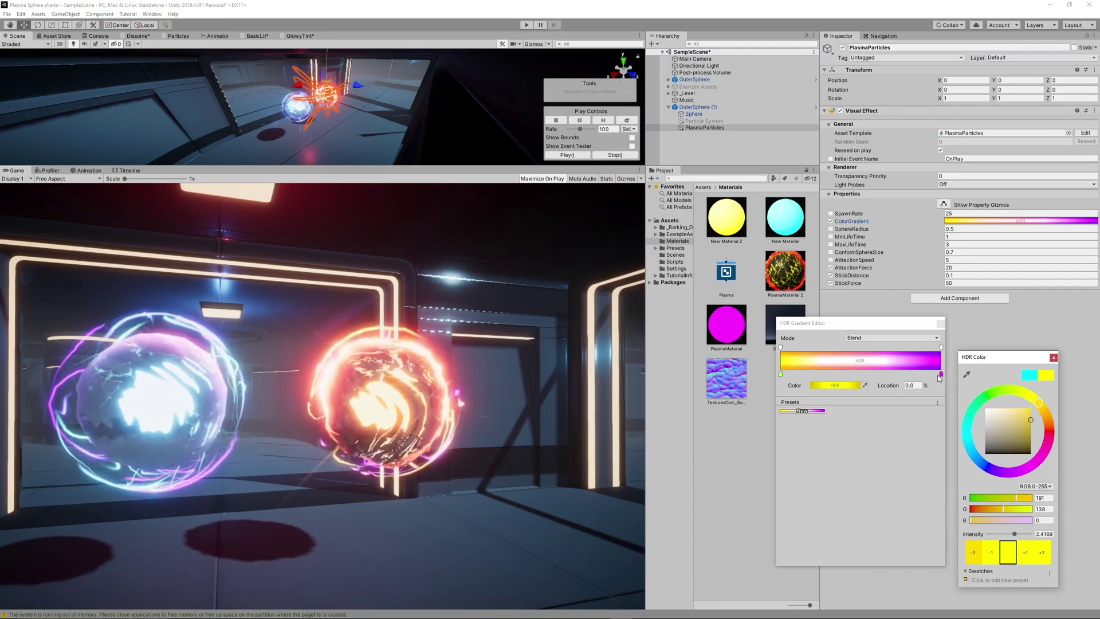
# - Recolor the end key of the PlasmaParticles ColorGradient to red, RGB 255, 3, 0
pyautogui.click(941, 374)
pyautogui.doubleClick(941, 374)
pyautogui.click(1049, 431)
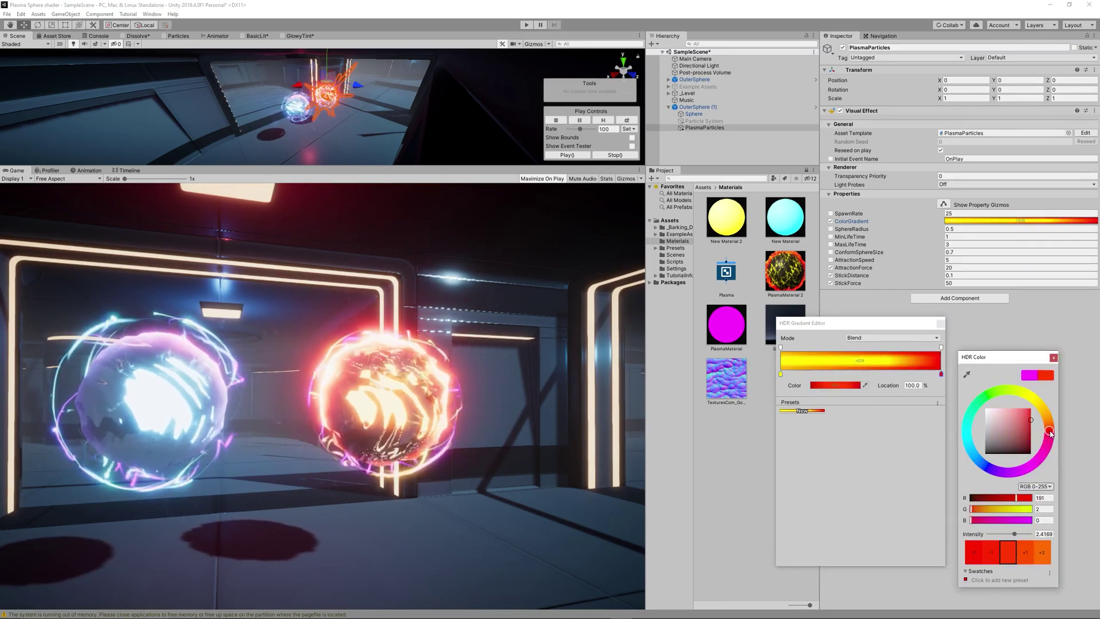
pyautogui.moveTo(1026, 413)
pyautogui.mouseDown()
pyautogui.moveTo(1014, 421)
pyautogui.moveTo(1038, 397)
pyautogui.mouseUp()
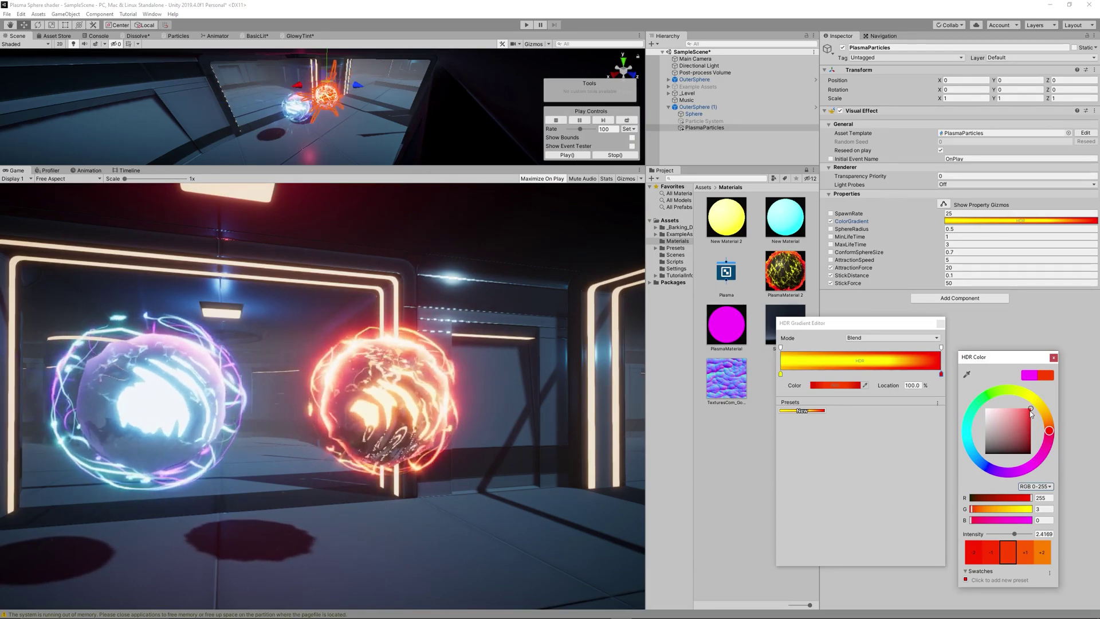
# - Adjust the gradient's start key to a purer yellow, RGB 185, 191, 0, and close the gradient editor
pyautogui.click(781, 373)
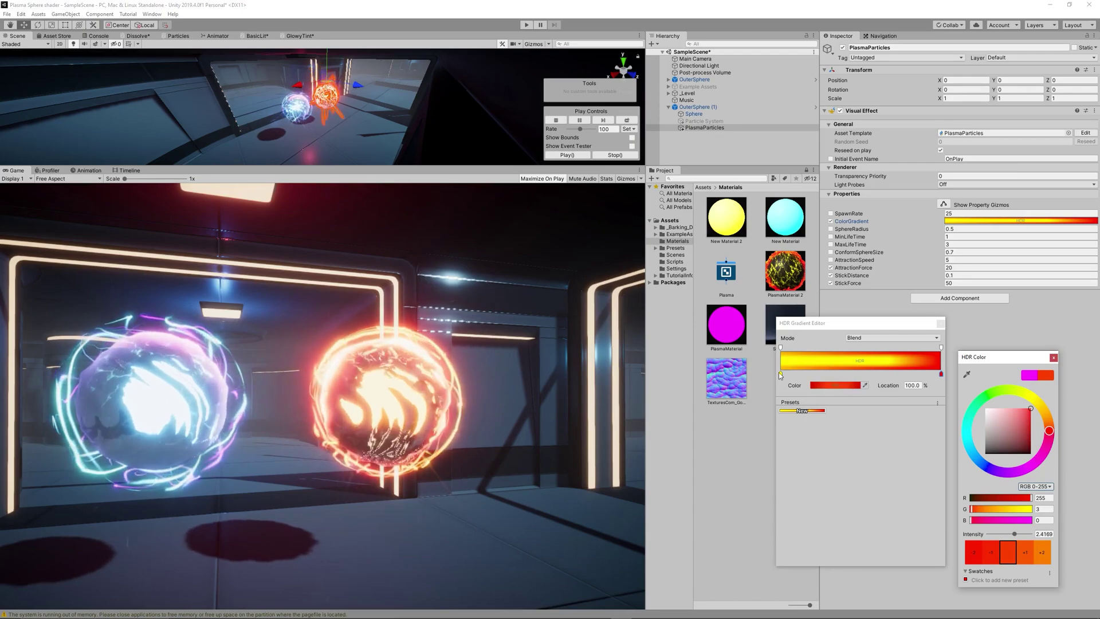
pyautogui.doubleClick(781, 374)
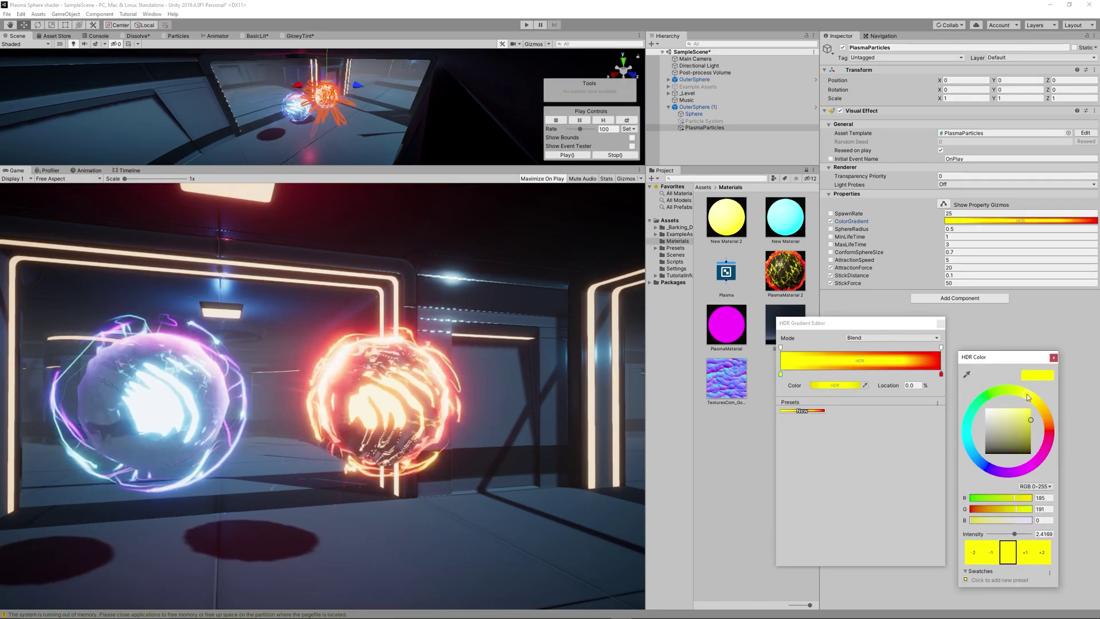
pyautogui.click(941, 374)
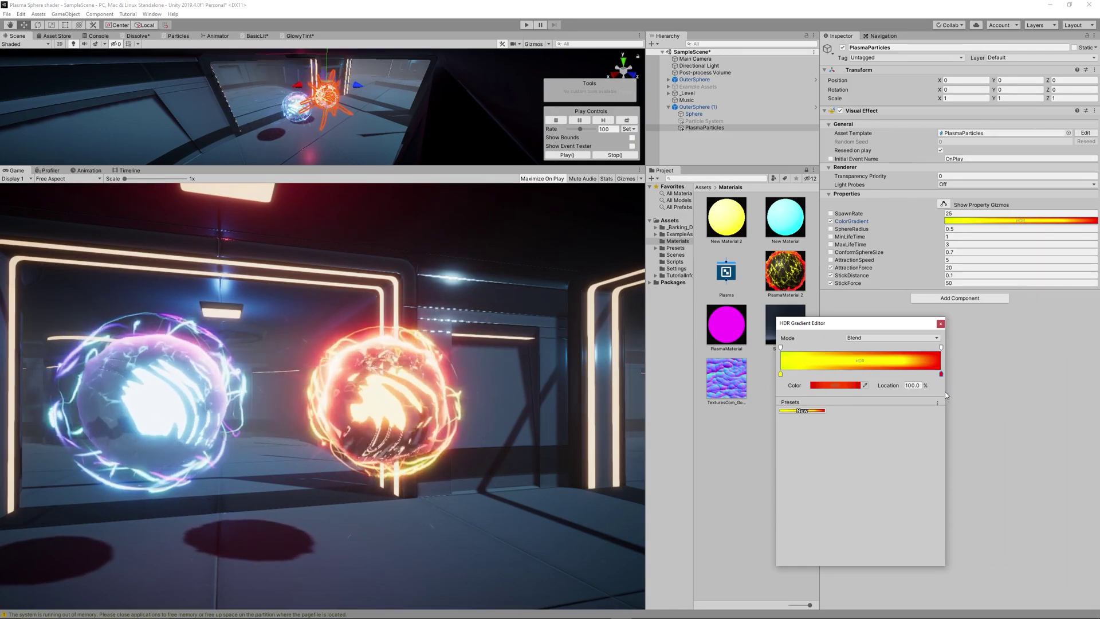
pyautogui.click(940, 323)
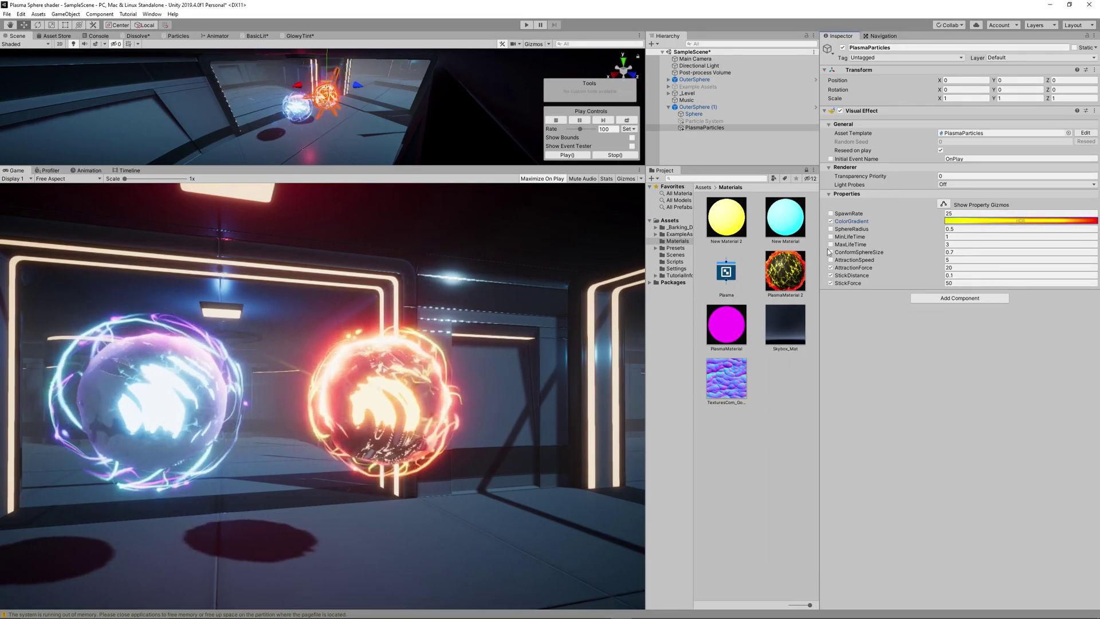
# - Try a StickForce of 10 on OuterSphere (1)'s PlasmaParticles, and settle on 30
pyautogui.click(945, 283)
pyautogui.write('10')
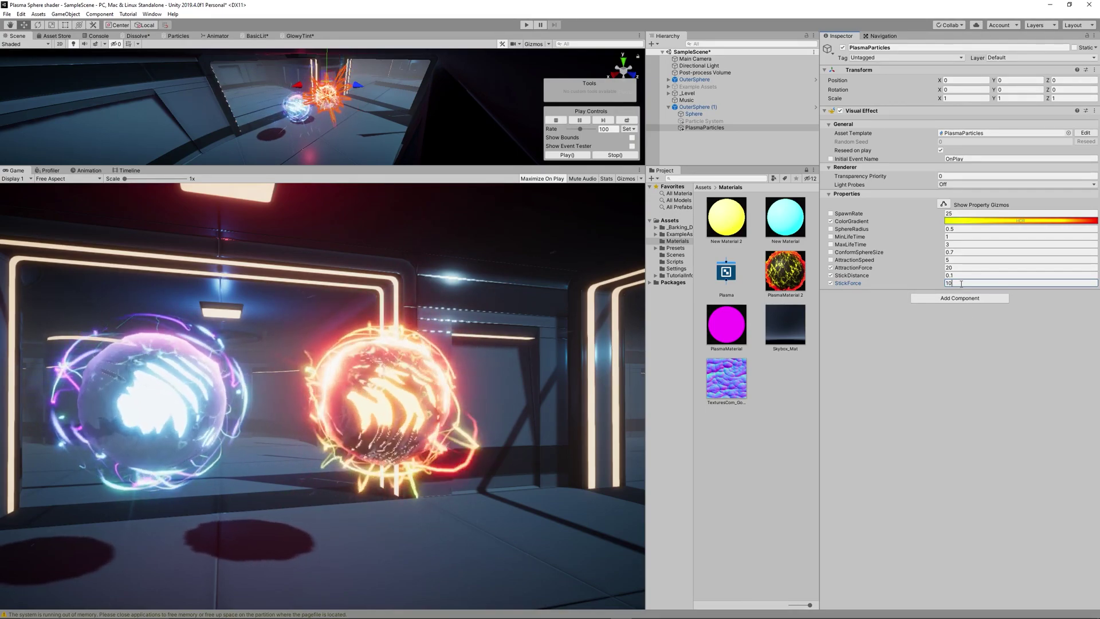
pyautogui.press('Return')
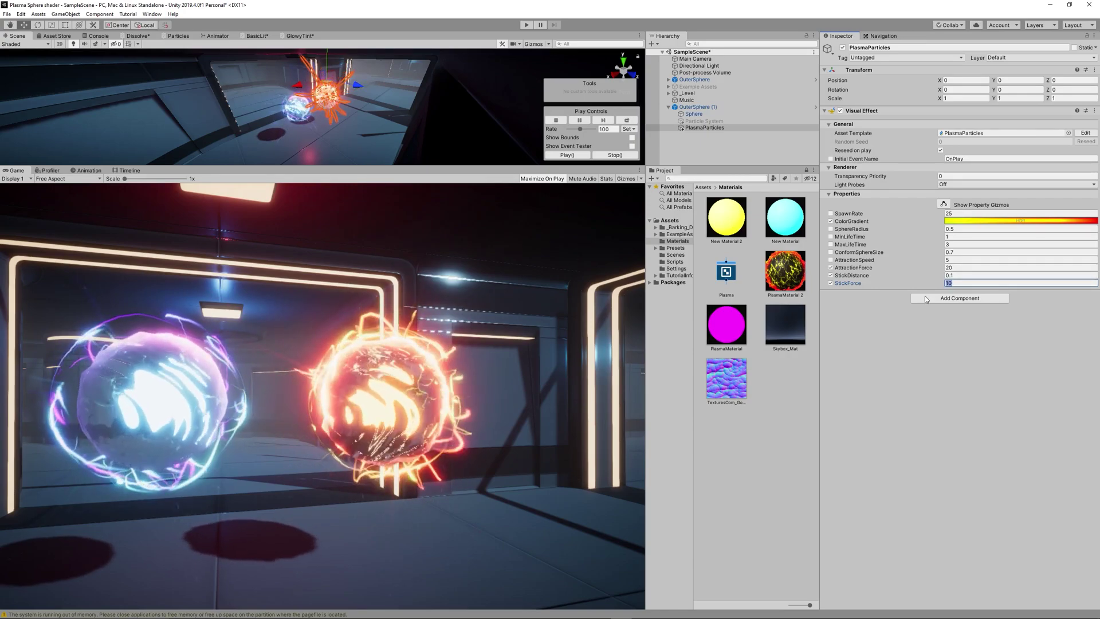
pyautogui.write('30')
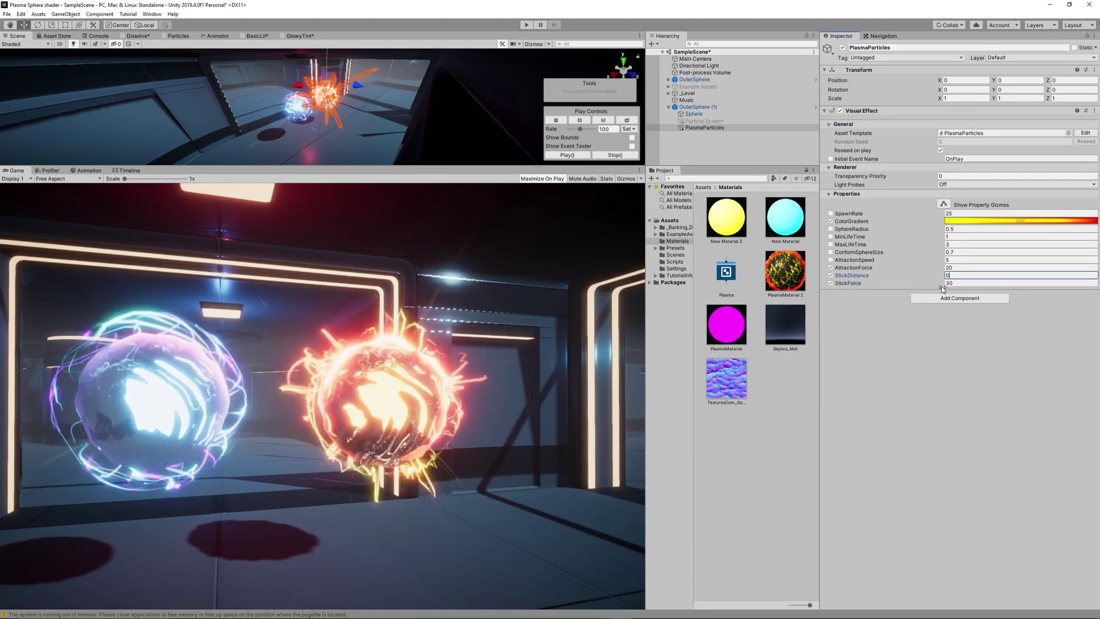
# - Set the particles' StickDistance to 0.5 and SphereRadius to 1, and preview the scene in Play mode
pyautogui.click(960, 276)
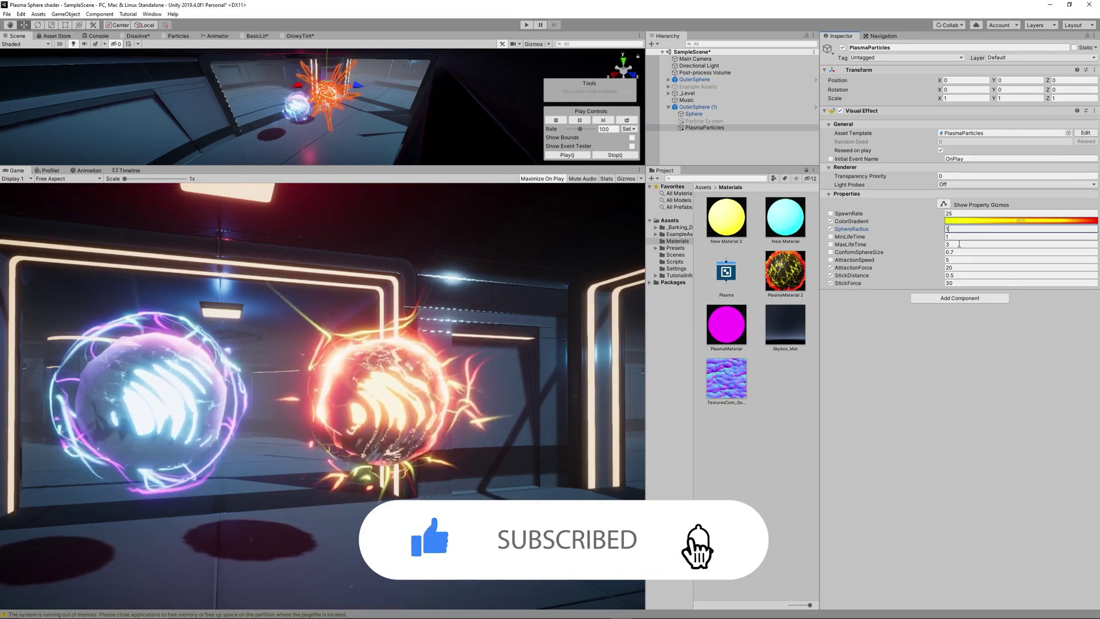
pyautogui.press('Tab')
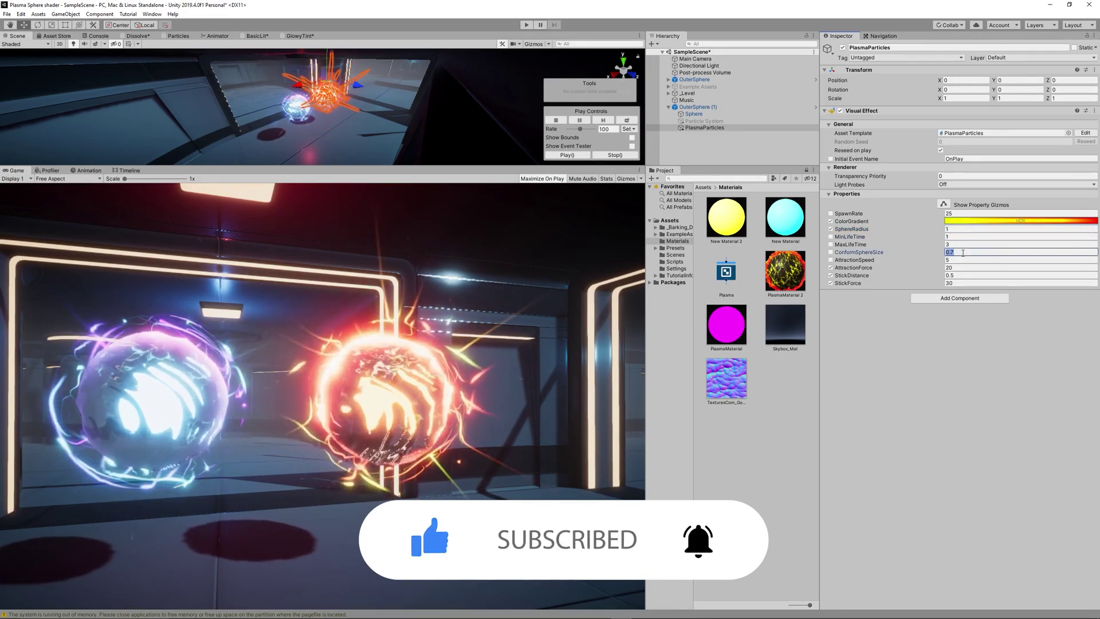
pyautogui.hotkey('ctrl', 'p')
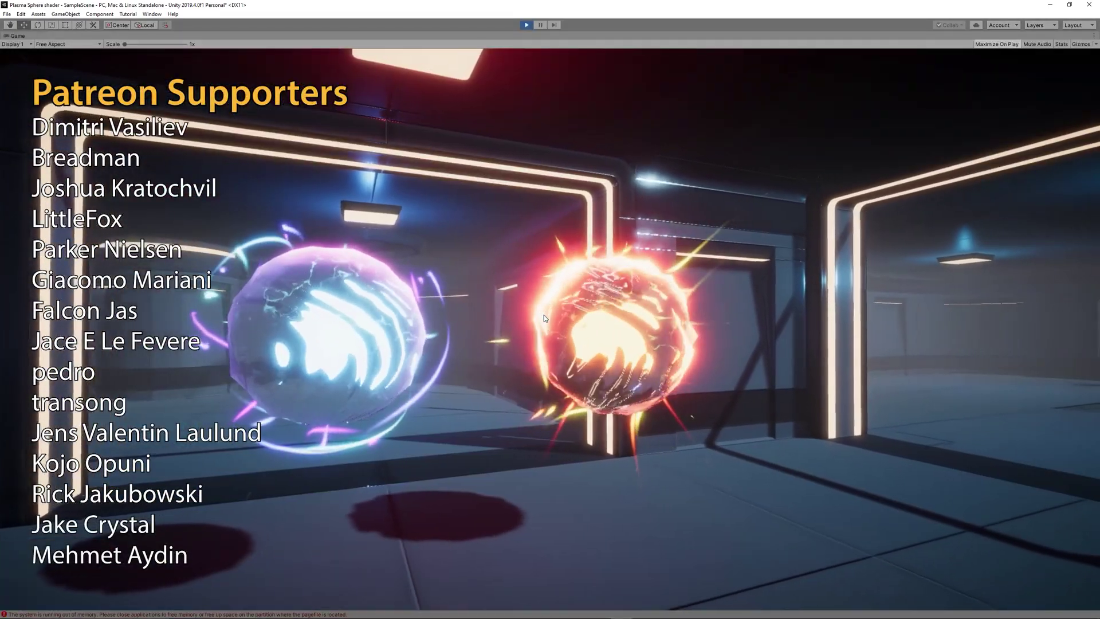